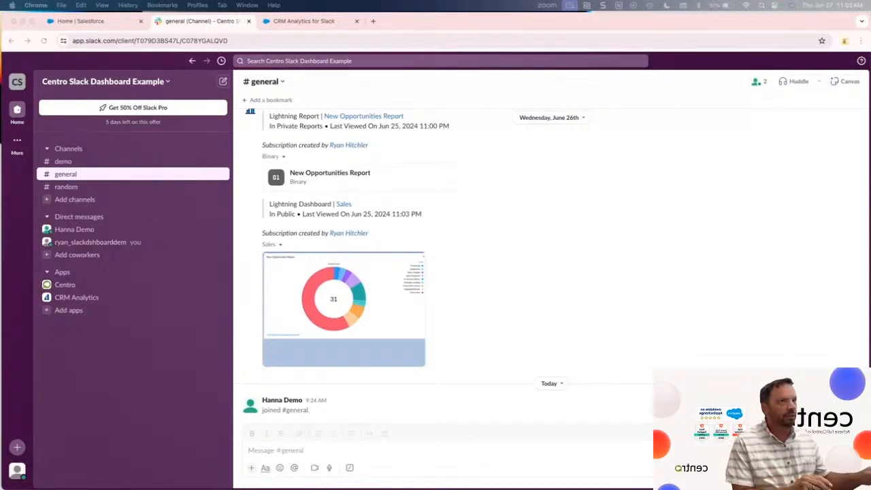
Review the required editions and user permissions in the CRM Analytics for Slack help article, including the extra-cost and Developer Edition availability.
click(297, 26)
scroll(563, 175, up, 15)
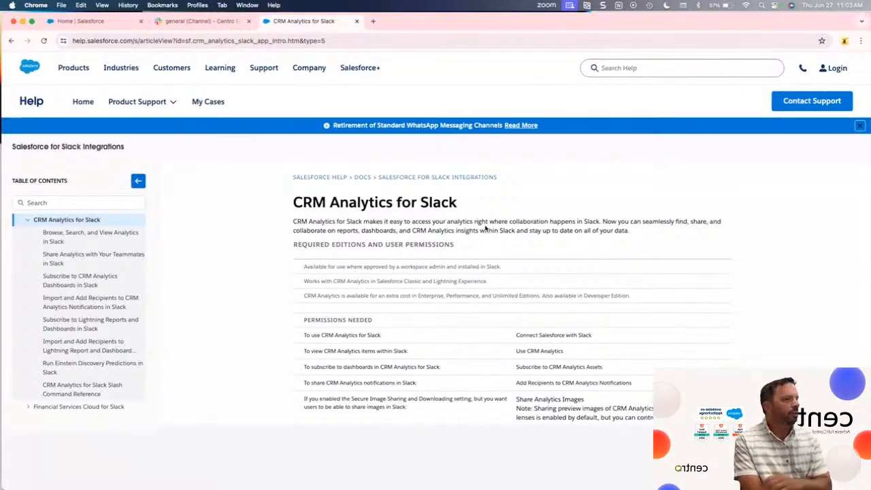
scroll(486, 229, up, 5)
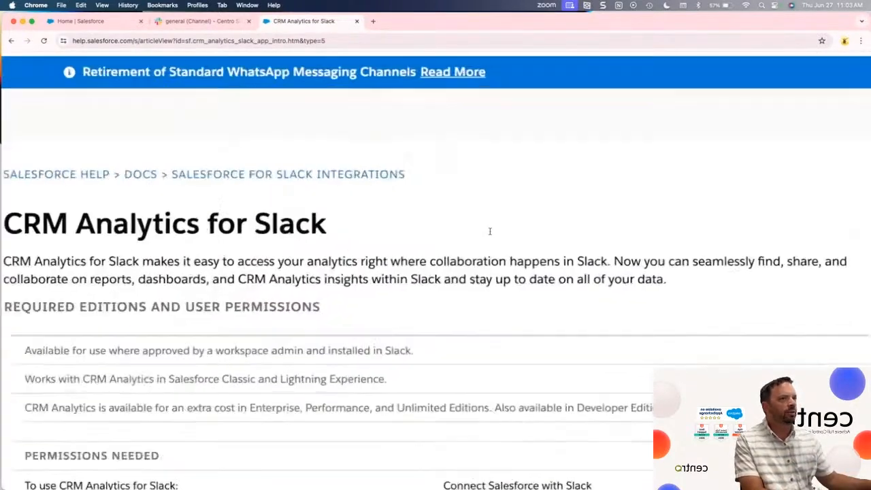
scroll(486, 230, left, 1)
scroll(437, 238, down, 3)
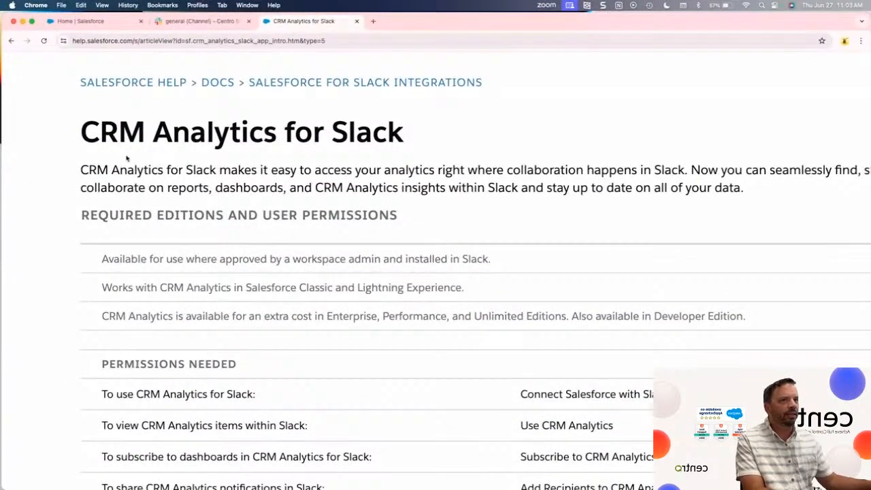
drag(102, 259, 496, 260)
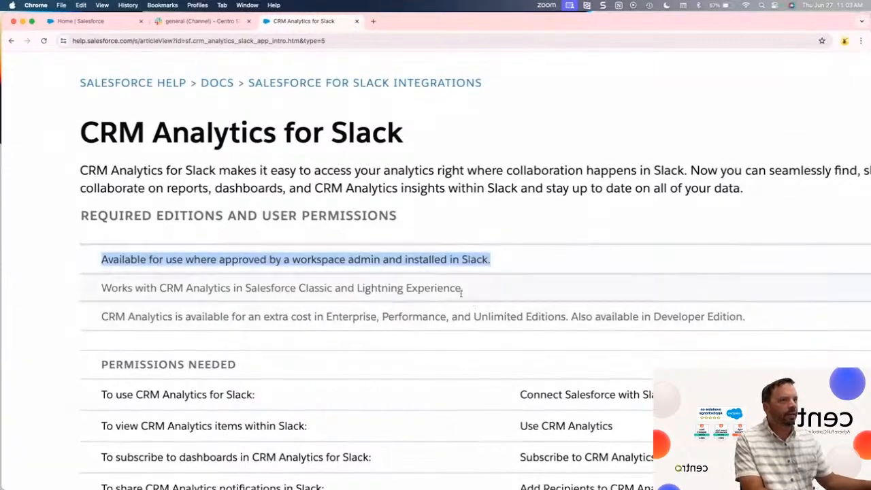
triple_click(194, 279)
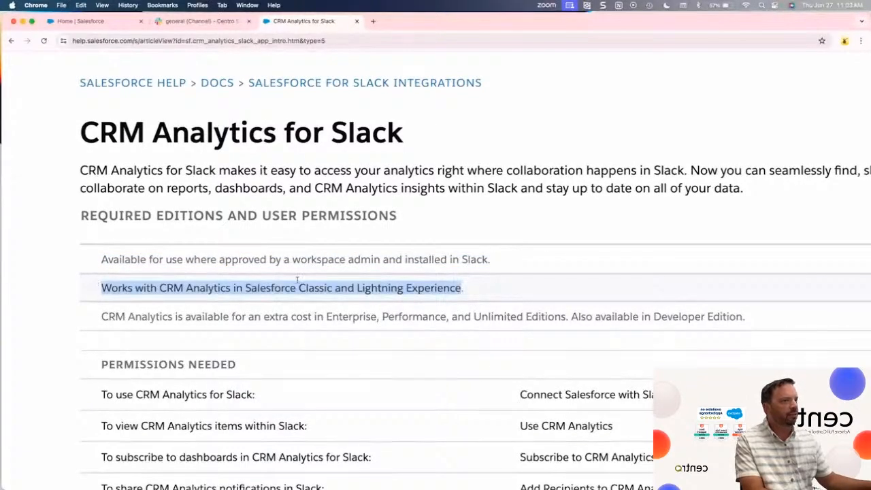
click(165, 320)
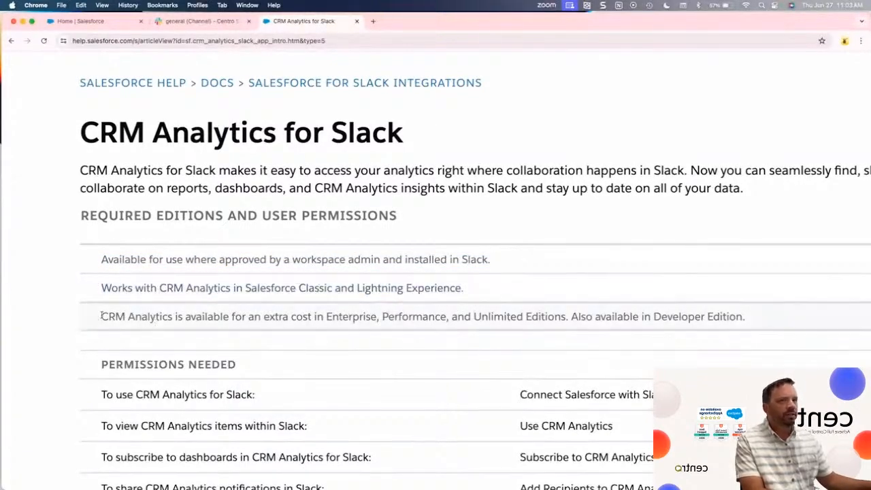
drag(101, 317, 543, 318)
drag(750, 322, 640, 319)
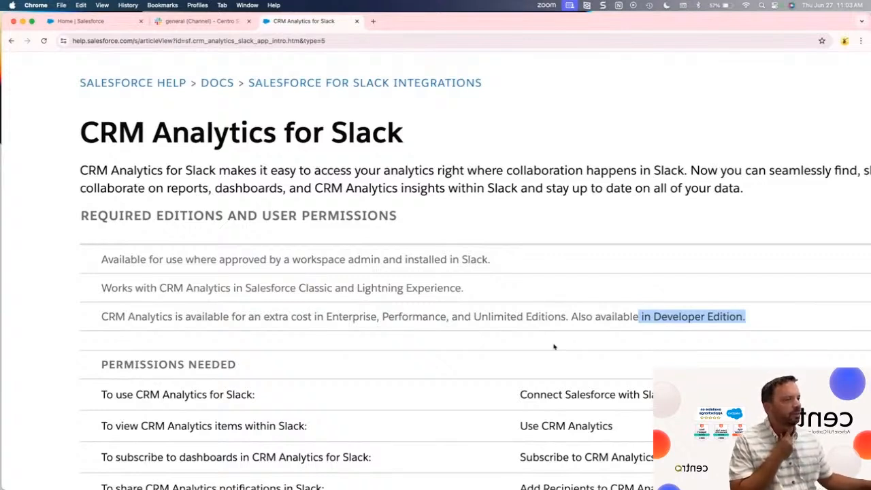
click(562, 264)
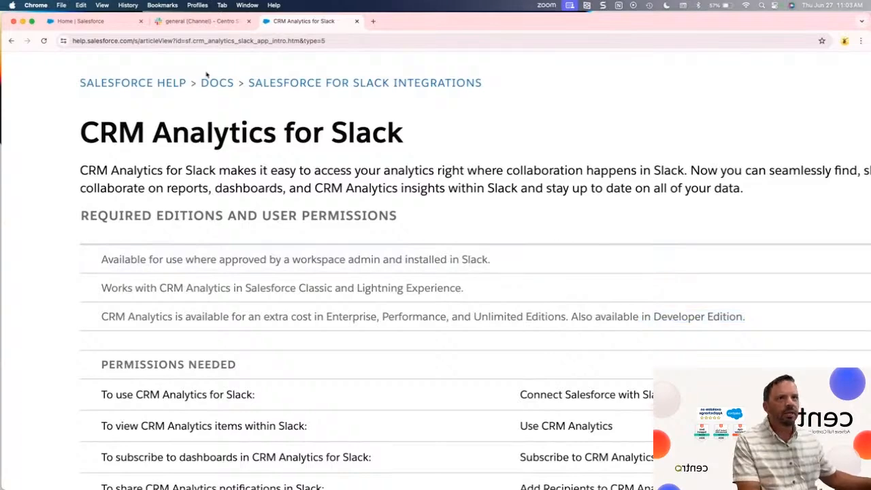
In Salesforce Setup, search for "slack" and open the Slack Apps Setup page.
click(80, 23)
click(61, 128)
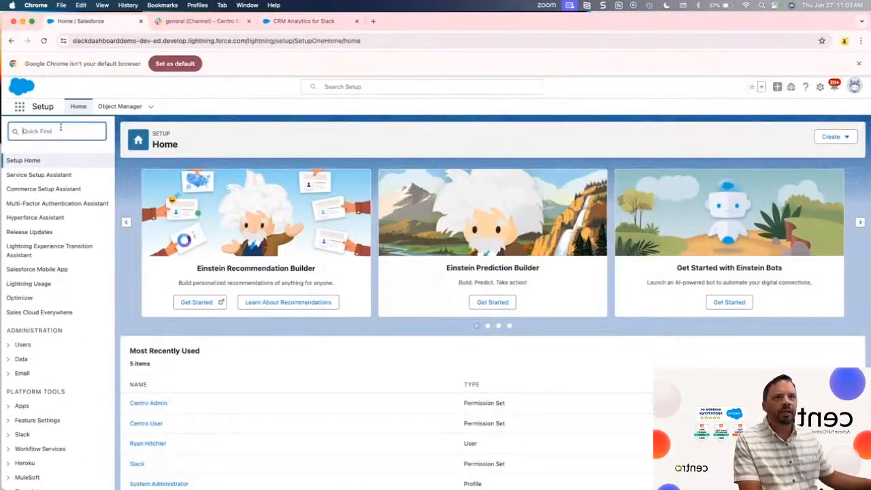
text(s)
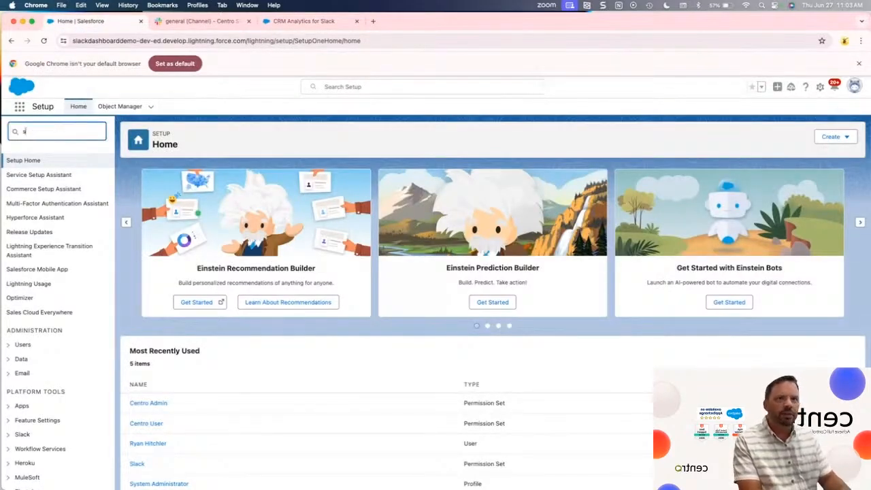
text(lack)
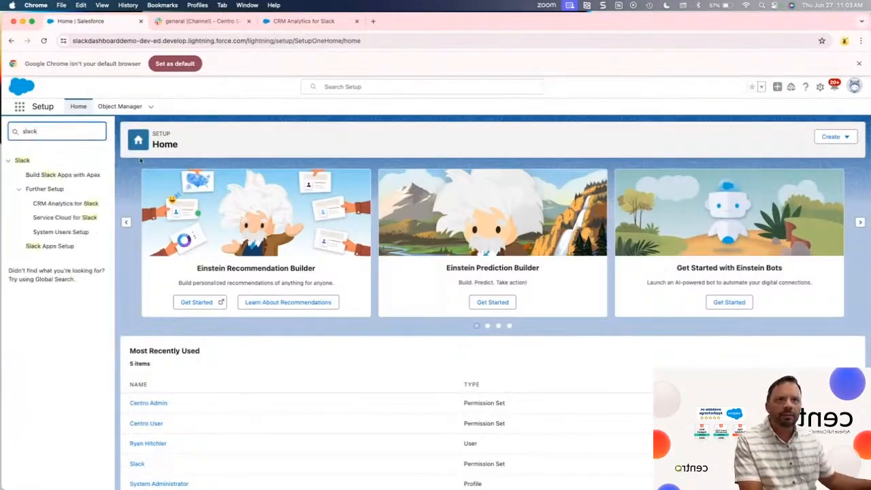
click(55, 250)
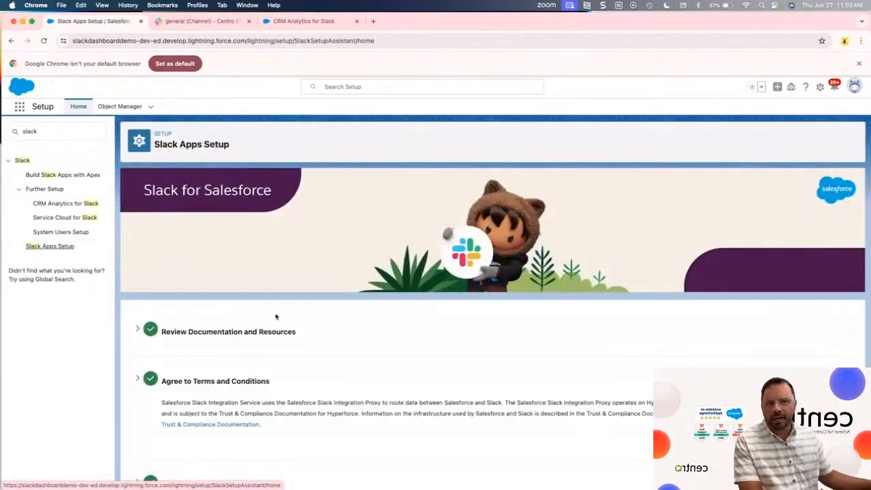
Expand the Review Documentation and Resources and Enable Slack Apps sections, and open the CRM Analytics for Slack setup to check its integration agreement.
click(139, 330)
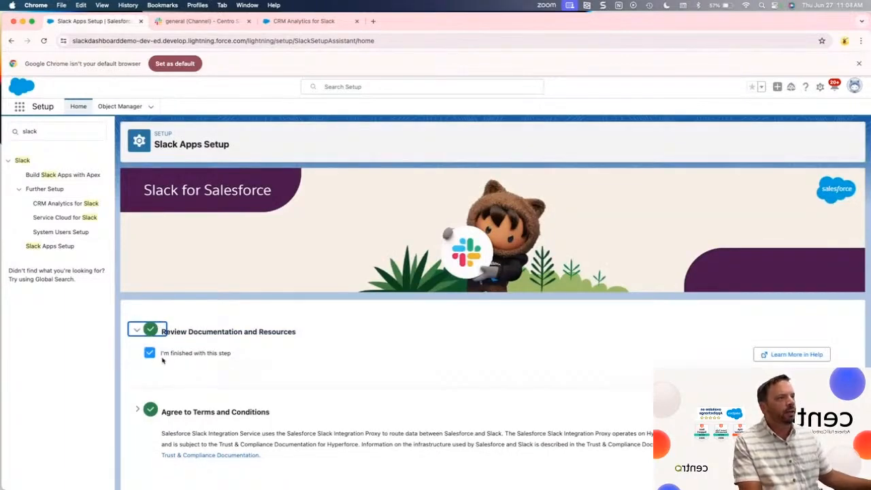
scroll(201, 360, down, 5)
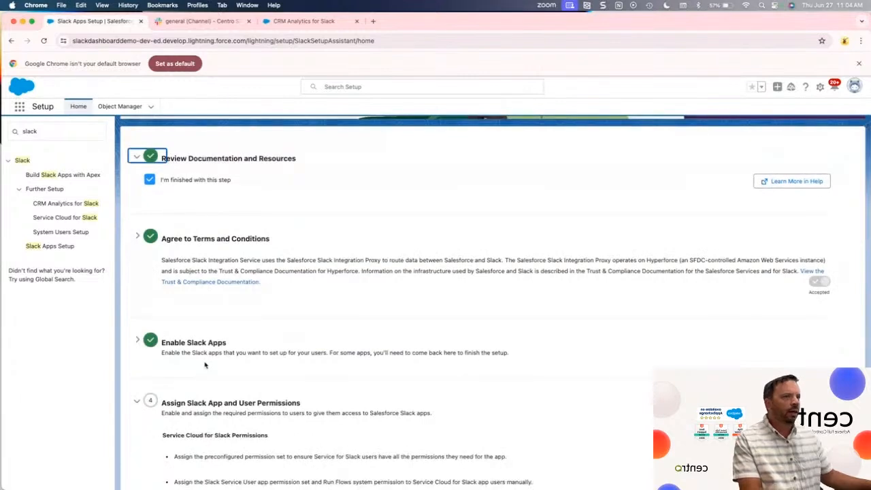
click(137, 339)
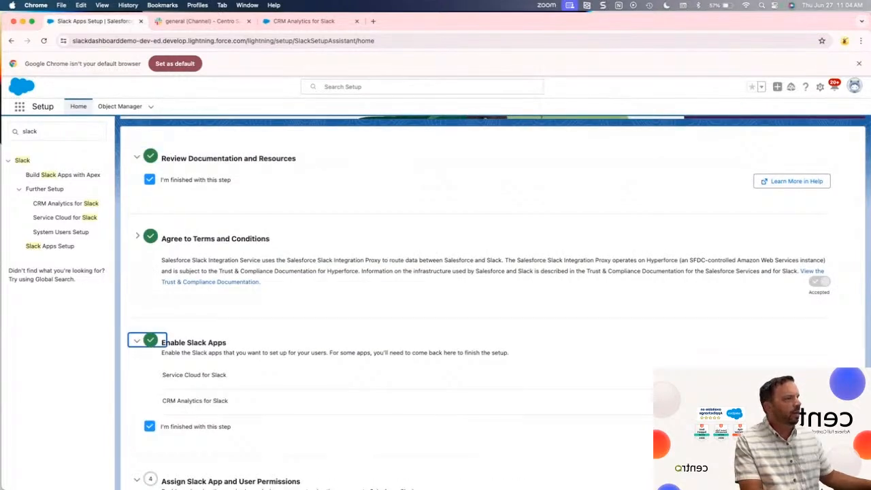
click(802, 401)
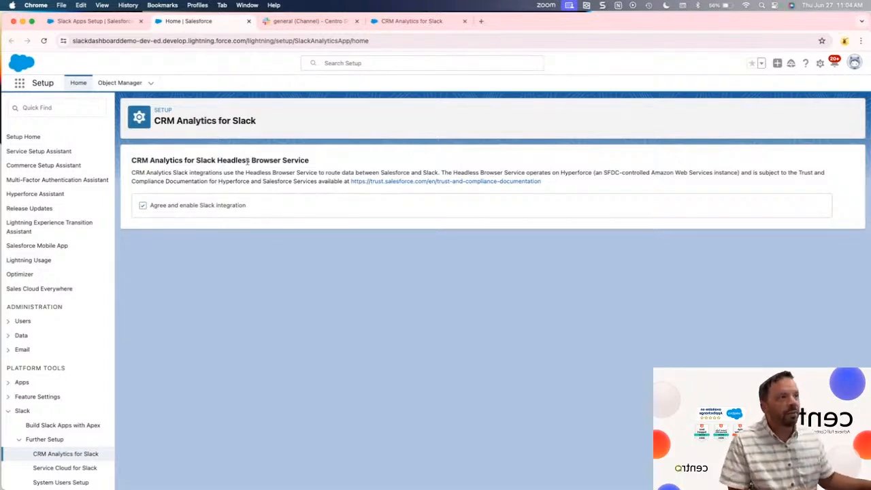
Return to Slack Apps Setup and open the permission sets from the Assign Slack App and User Permissions section.
click(100, 21)
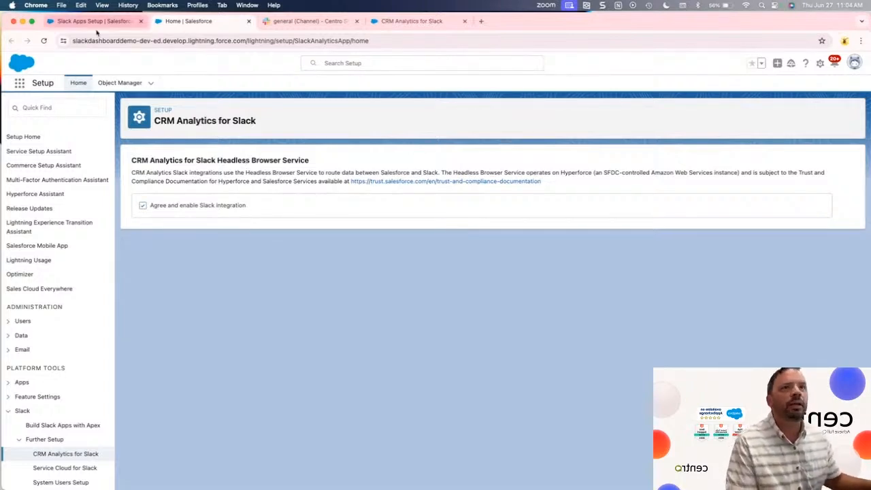
scroll(241, 279, down, 5)
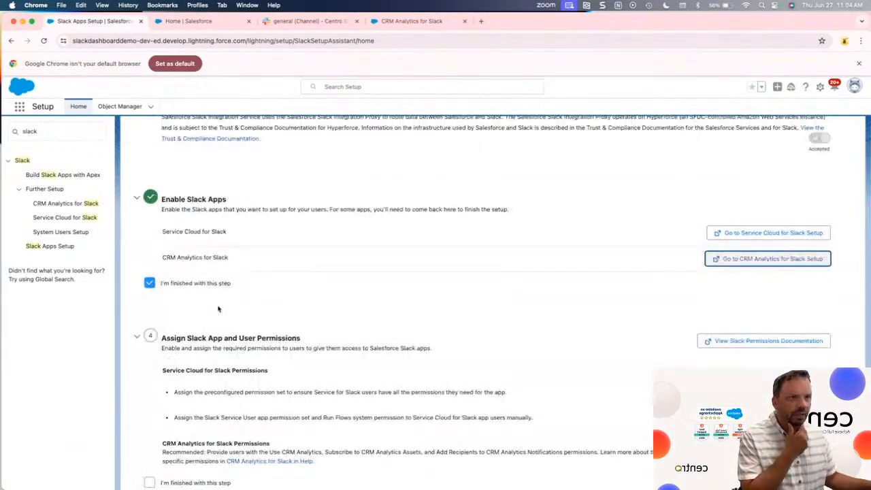
scroll(238, 293, down, 2)
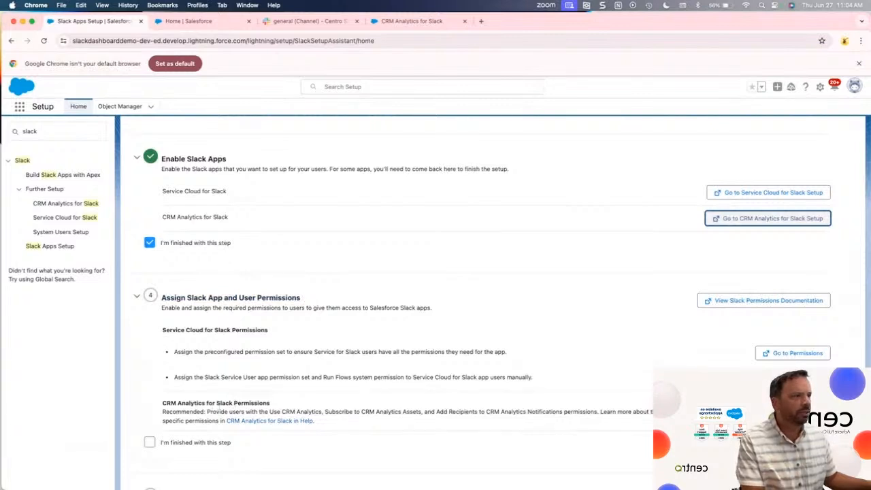
click(793, 353)
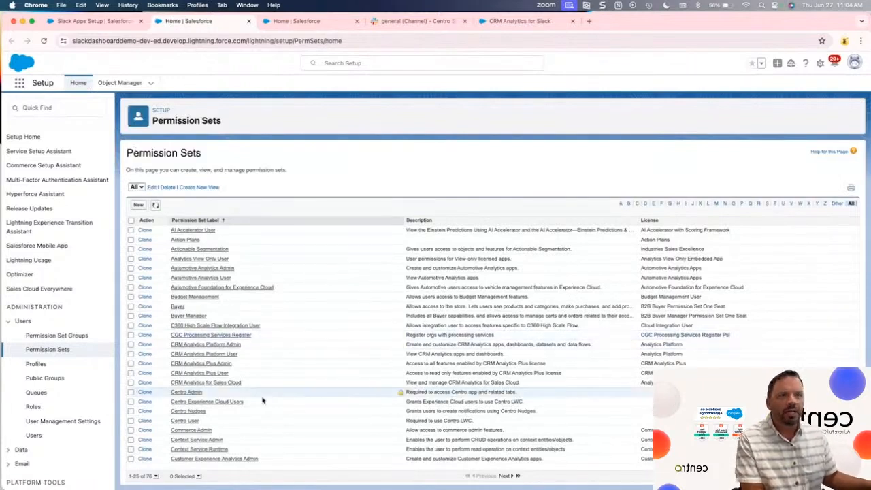
Check the recommended CRM Analytics for Slack permissions in Slack Apps Setup against the permission sets list.
click(92, 21)
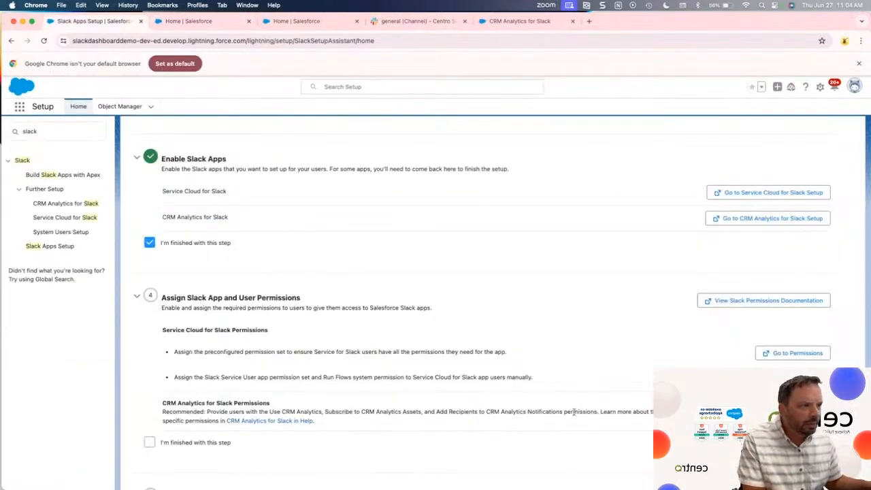
drag(574, 412, 479, 412)
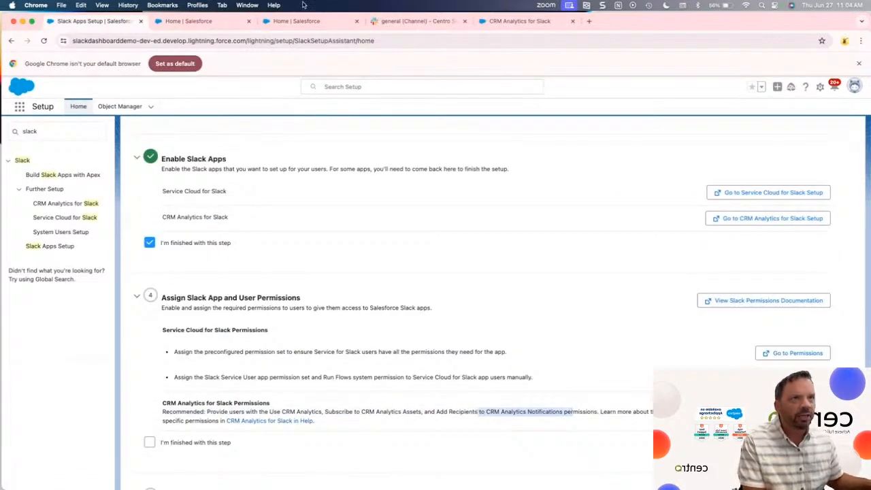
click(176, 21)
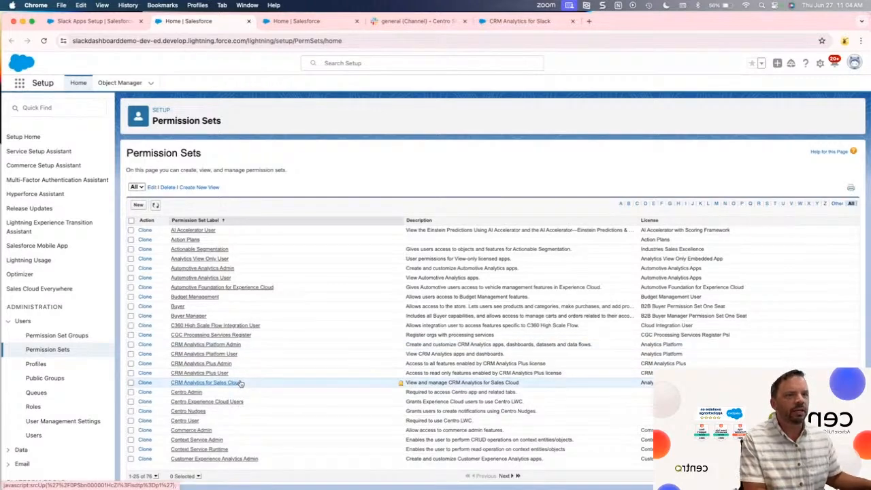
From the Install Slack Apps section, open the CRM Analytics listing in the Slack app directory, confirming the redirect, and read its description.
click(102, 22)
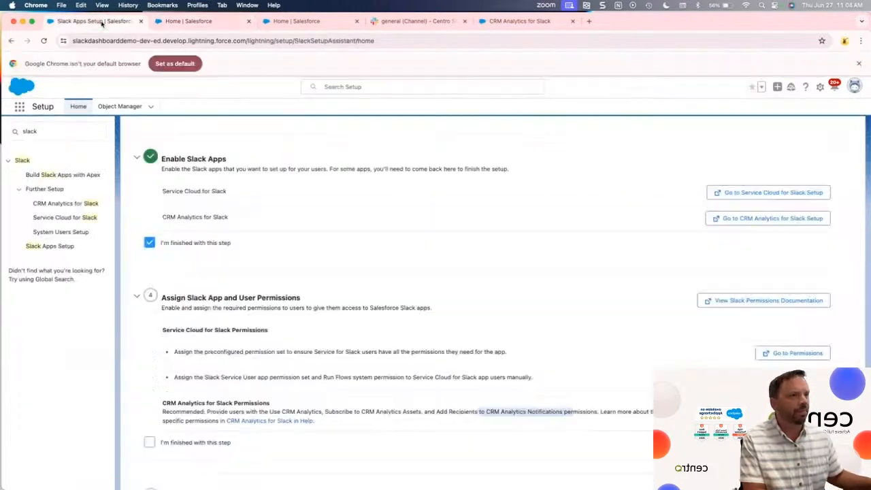
scroll(284, 370, down, 5)
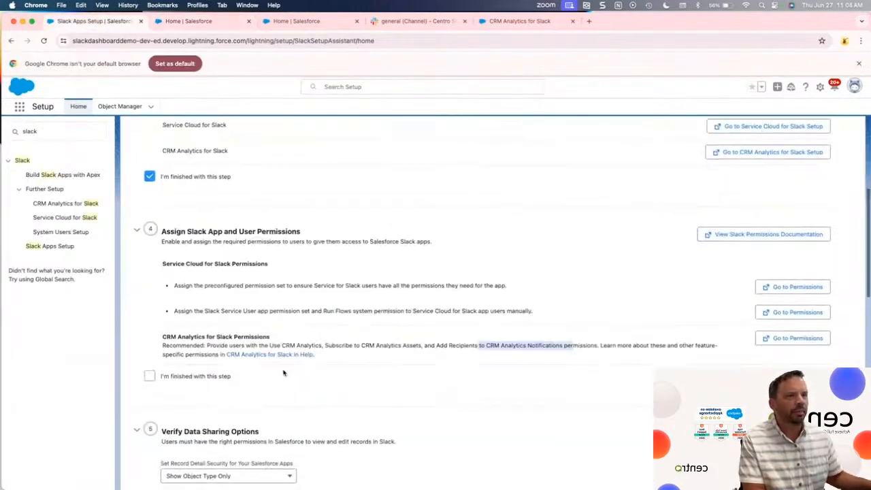
scroll(287, 370, down, 15)
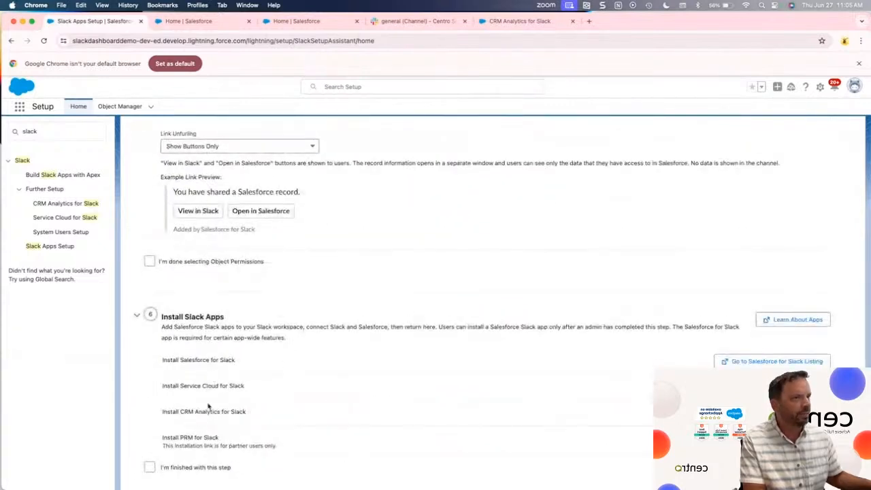
click(770, 413)
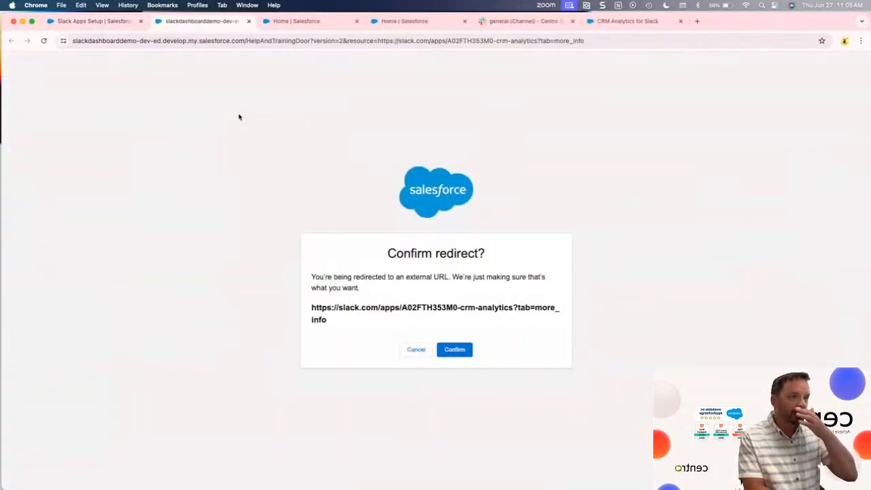
click(463, 352)
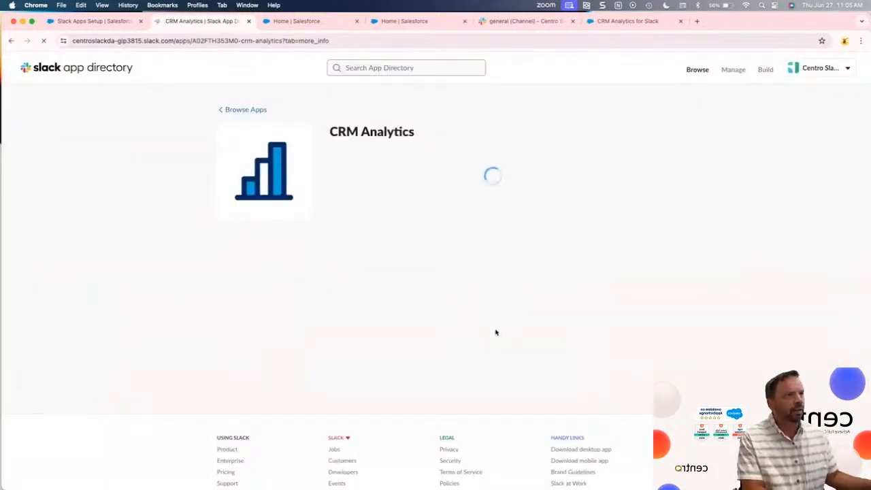
scroll(496, 333, down, 4)
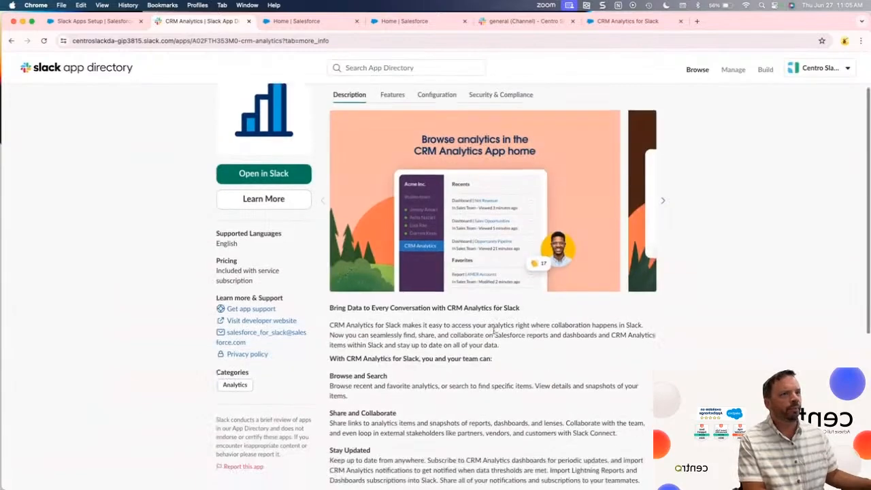
scroll(374, 222, up, 2)
scroll(374, 222, up, 1)
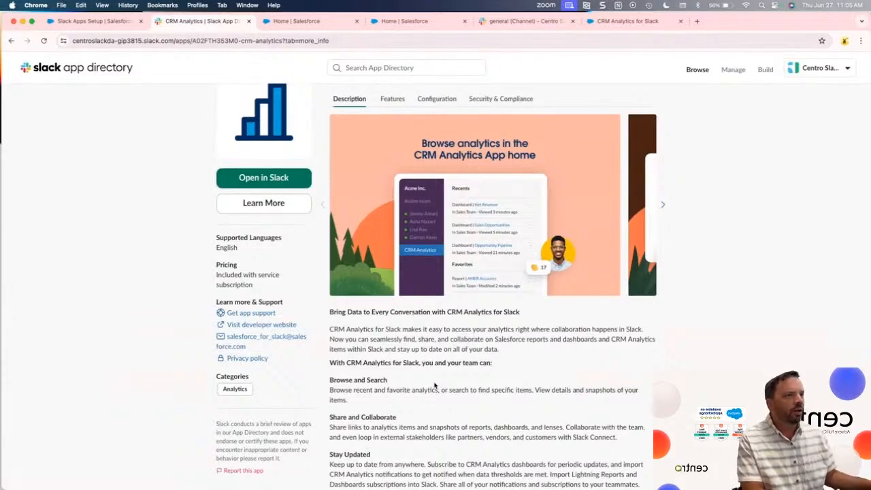
scroll(435, 385, down, 5)
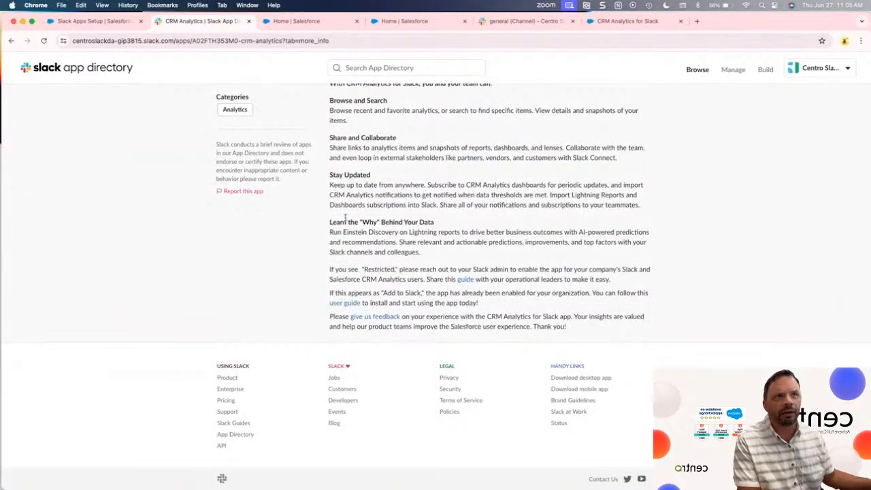
Return to Salesforce Setup, search for "permiss" and open the Permission Sets page.
click(98, 21)
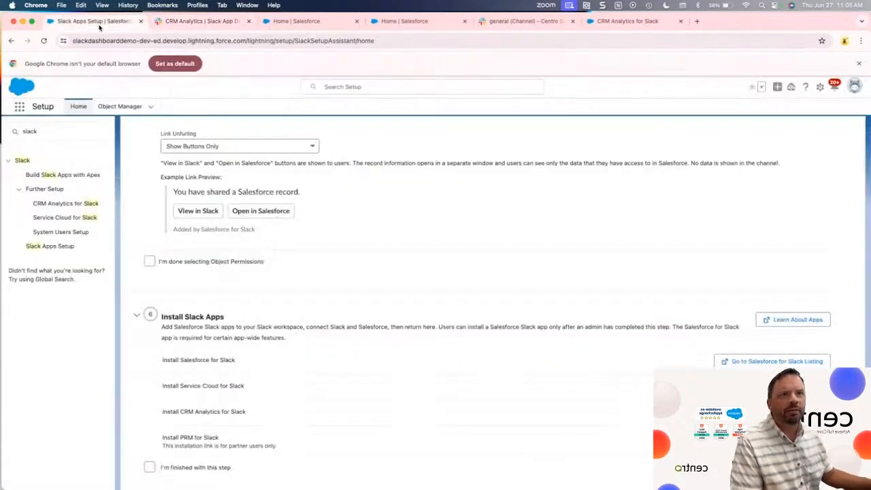
scroll(226, 268, up, 10)
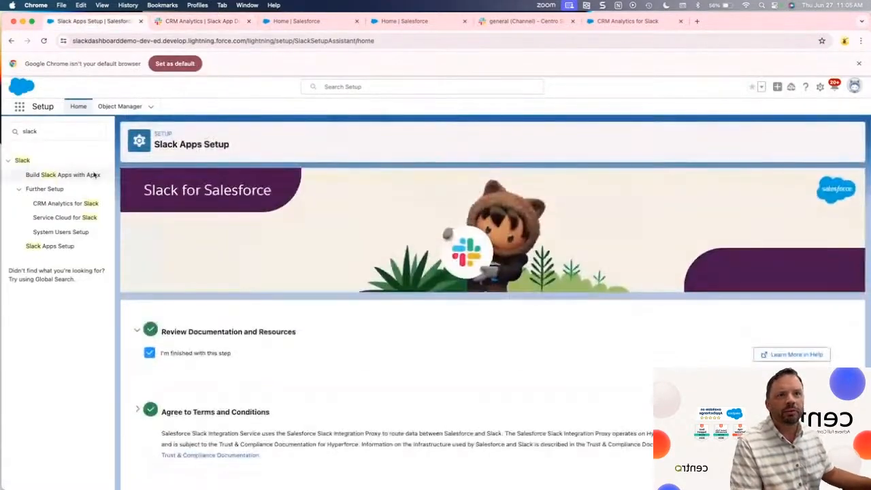
triple_click(64, 133)
text(permiss)
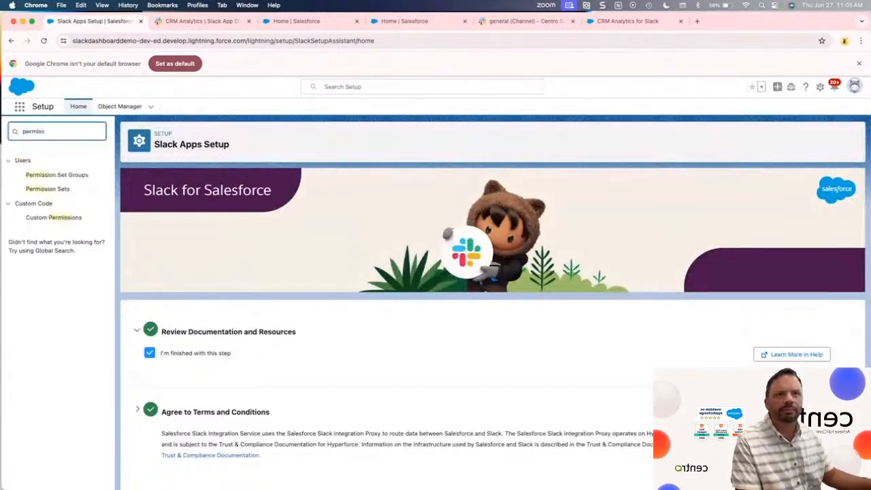
click(60, 189)
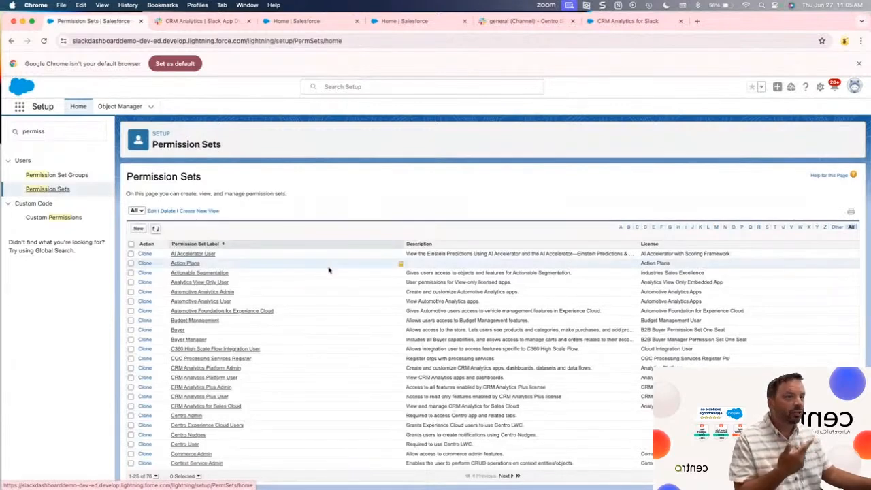
Filter the permission sets to those starting with S, then open the Slack permission set's System Permissions.
scroll(327, 288, down, 1)
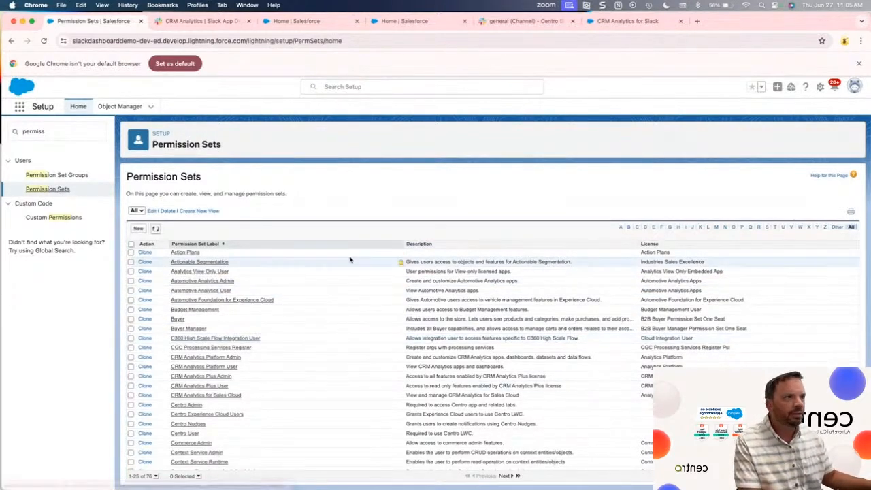
click(765, 228)
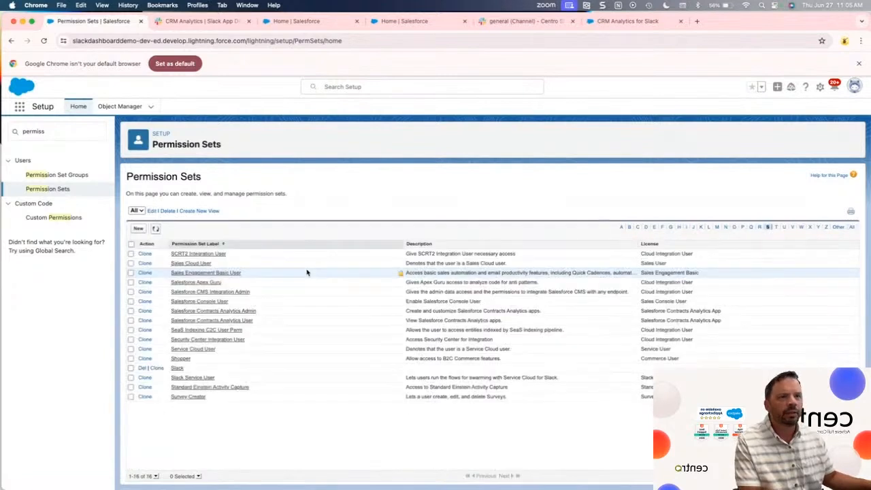
click(178, 368)
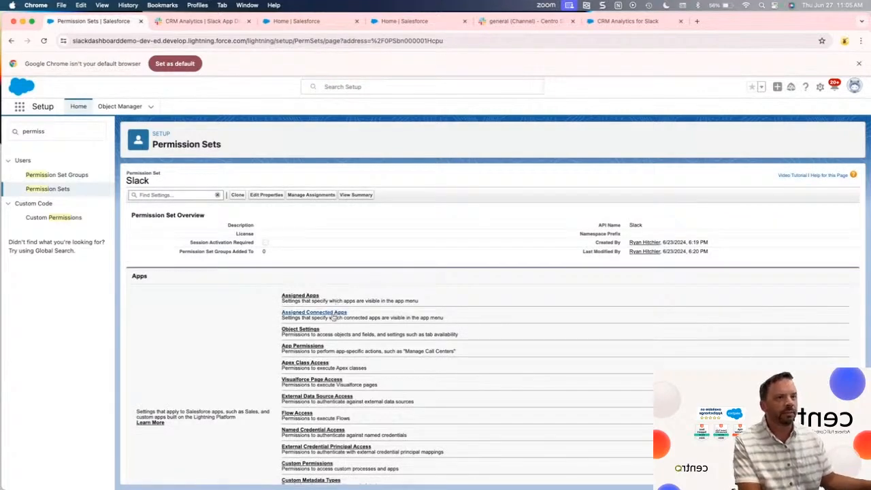
scroll(332, 317, down, 3)
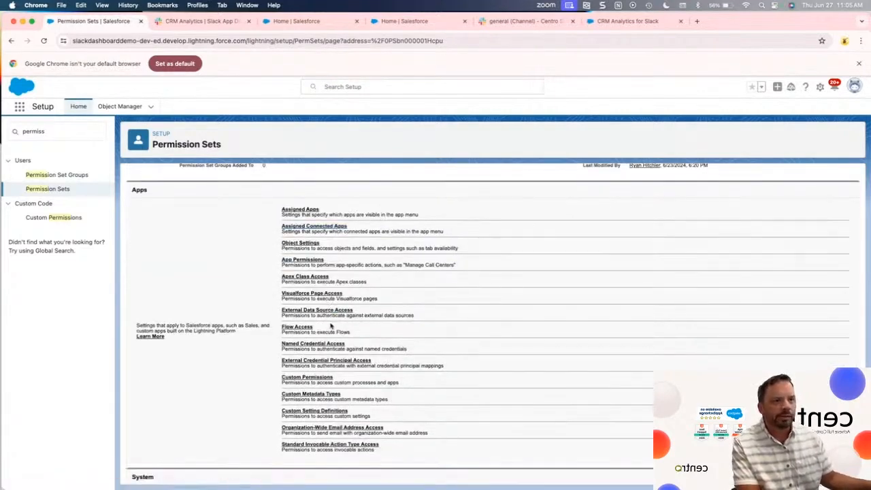
scroll(331, 329, down, 2)
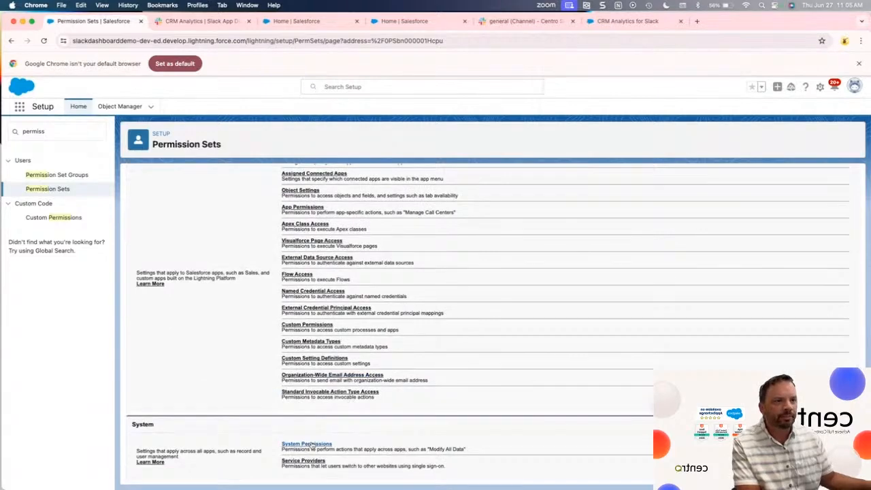
click(307, 445)
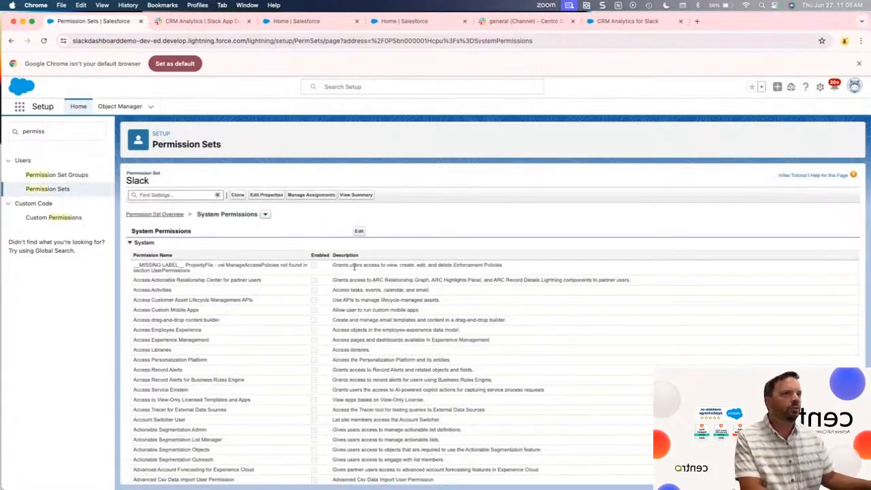
Find the Connect Salesforce with Slack permission in the Slack permission set's system permissions.
scroll(312, 291, down, 10)
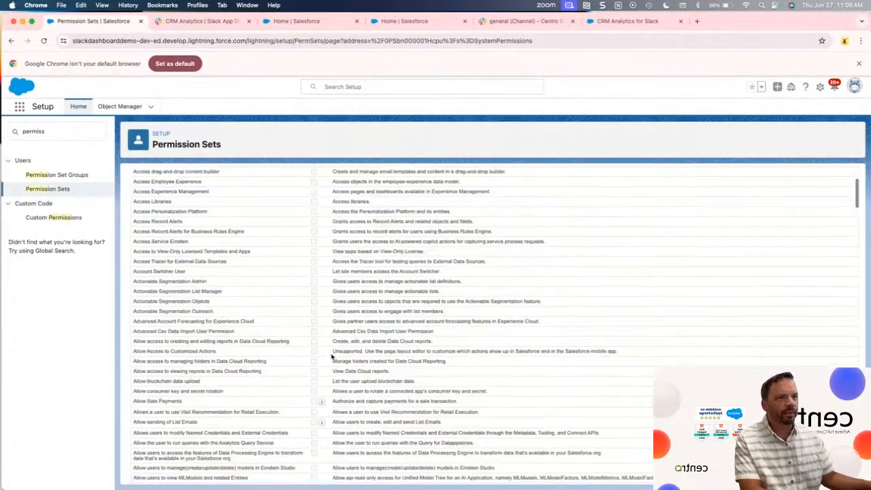
scroll(350, 399, down, 5)
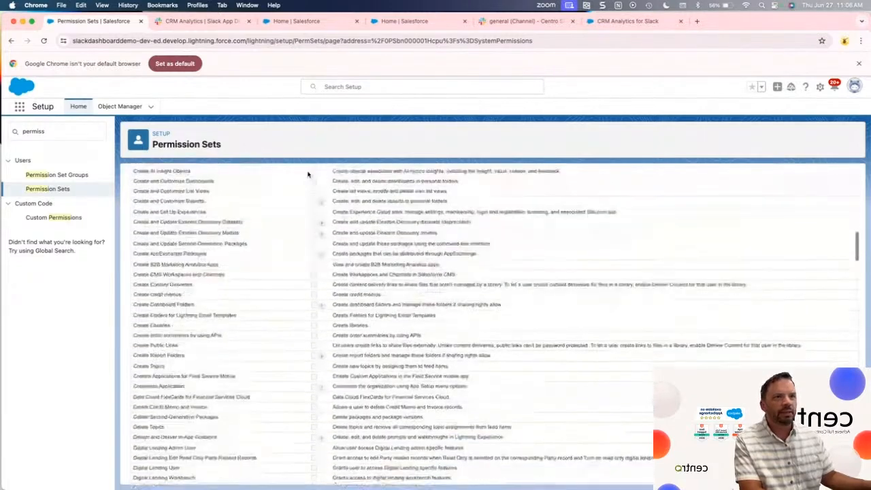
drag(210, 221, 134, 218)
click(179, 221)
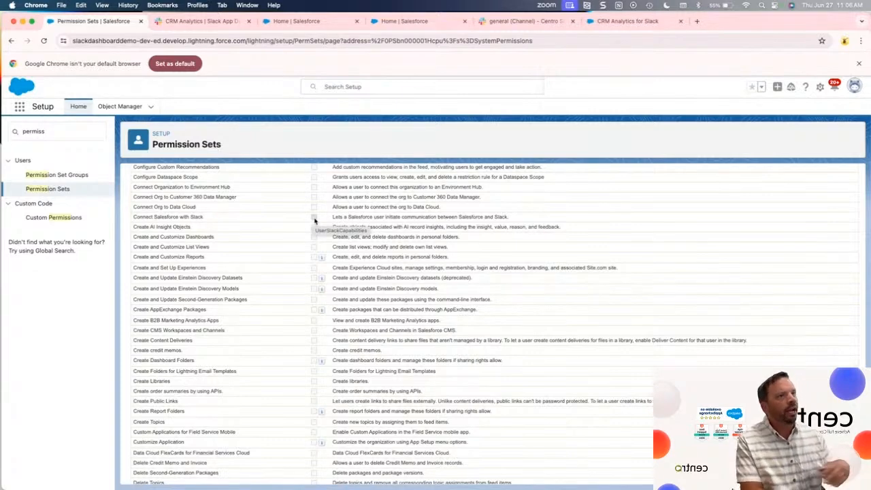
Revisit the CRM Analytics listing in the Slack app directory, then open the CRM Analytics app home in the Slack workspace and review it.
click(198, 21)
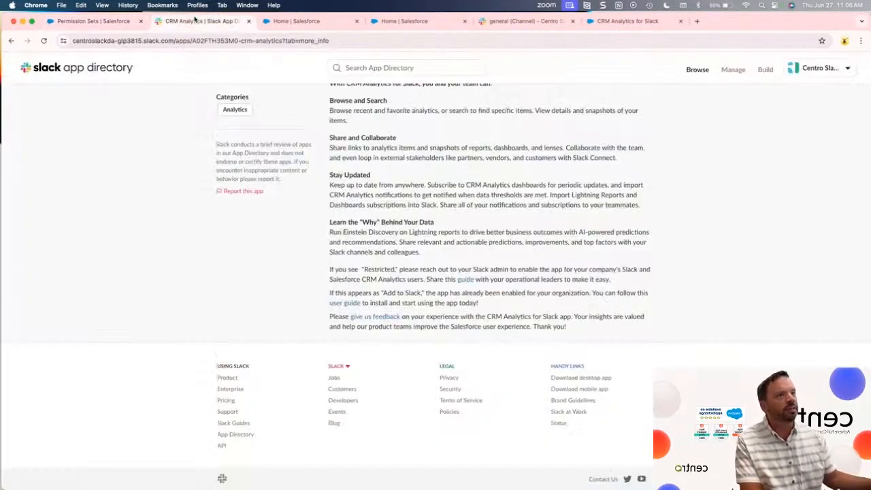
scroll(409, 181, up, 1)
scroll(409, 181, up, 5)
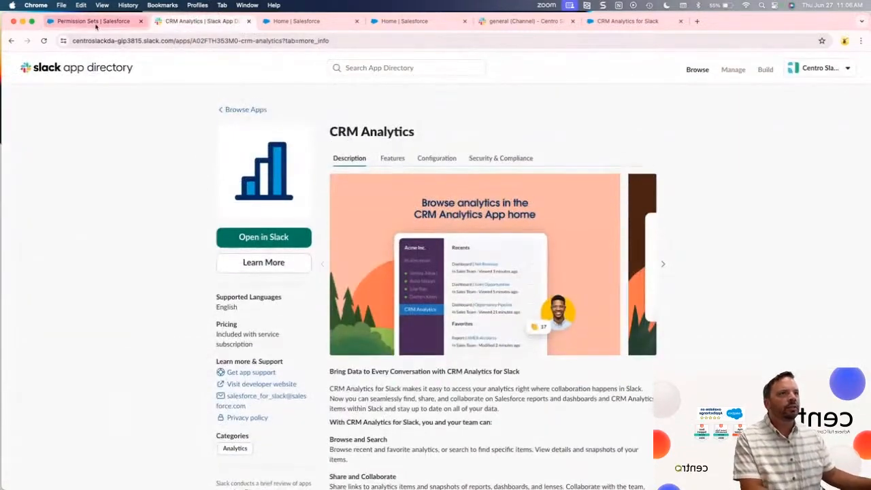
click(513, 24)
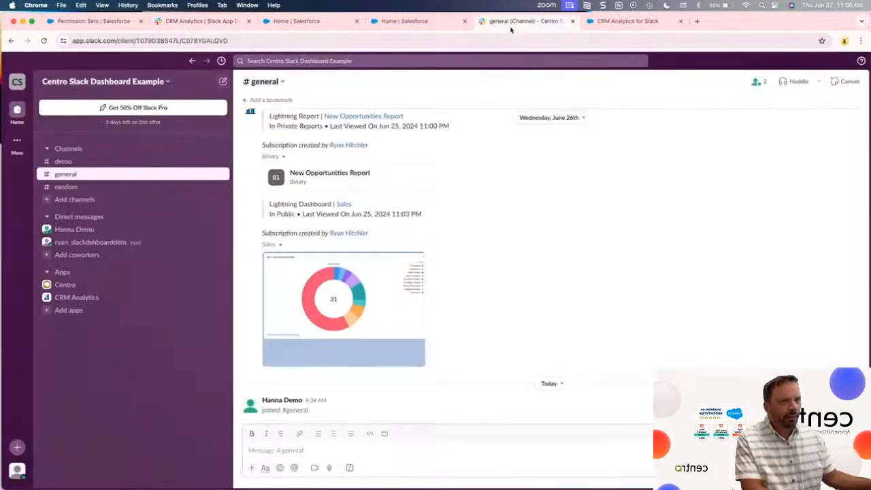
click(102, 298)
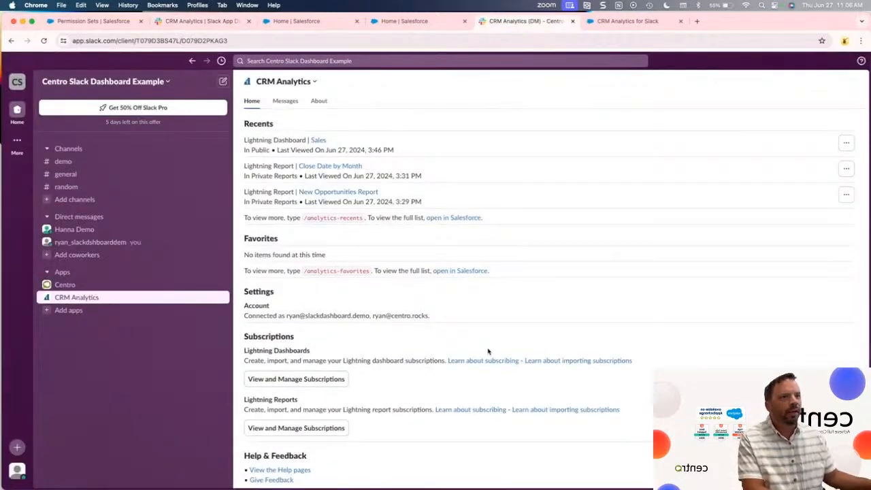
scroll(403, 333, down, 1)
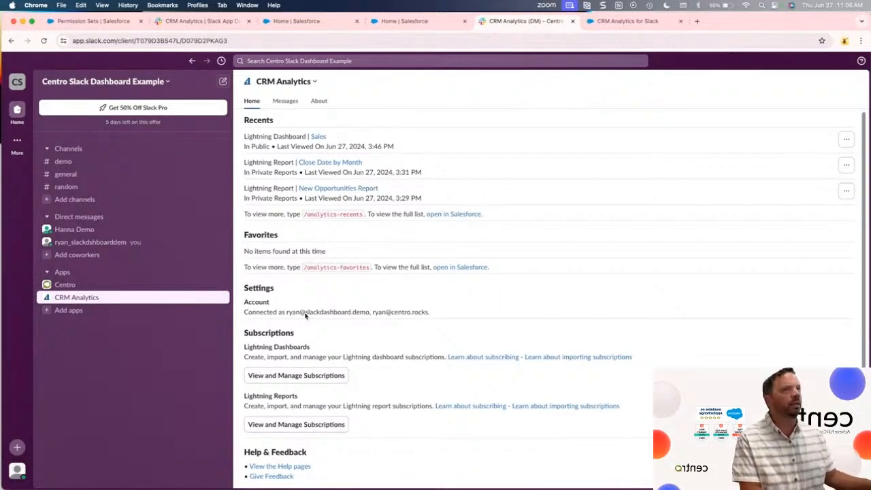
Return to Salesforce, find Dashboards by searching for "dash", open the Sales dashboard and dismiss the Unified Analytics Home prompt.
click(93, 24)
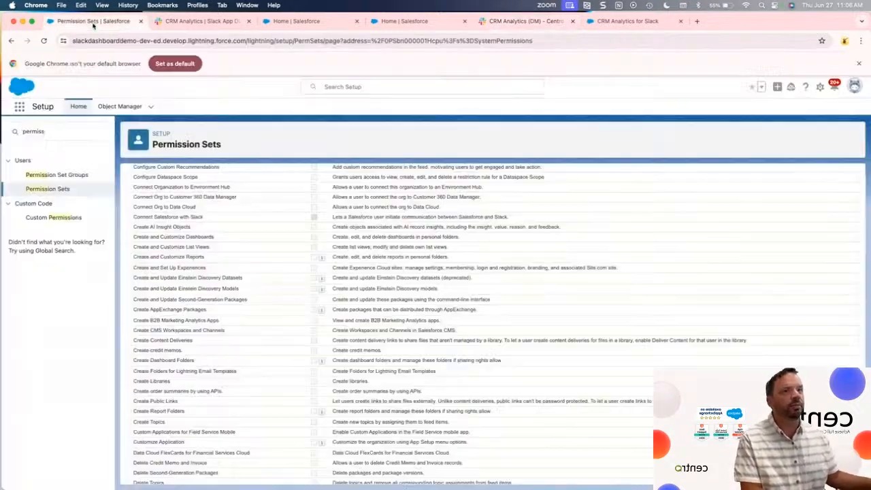
click(19, 107)
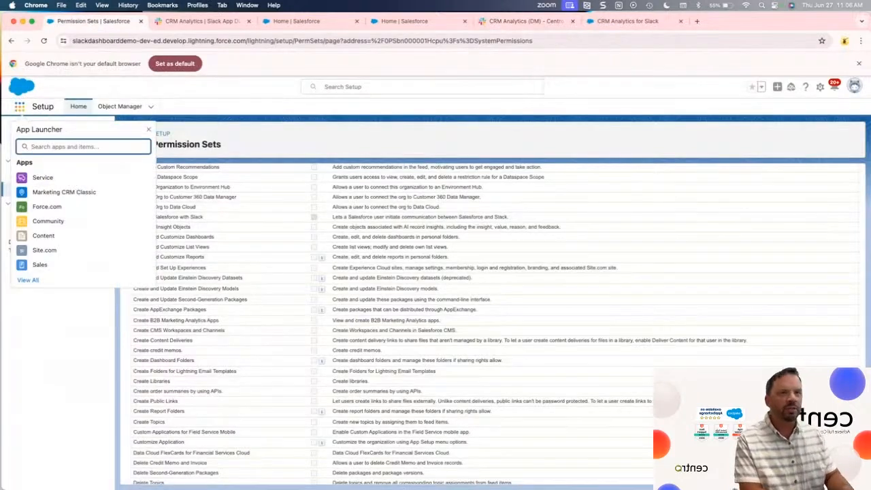
text(dash)
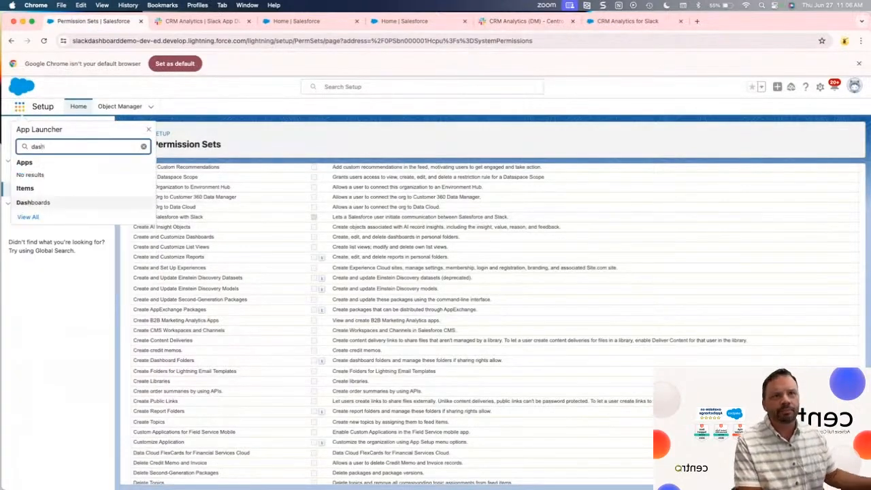
click(32, 202)
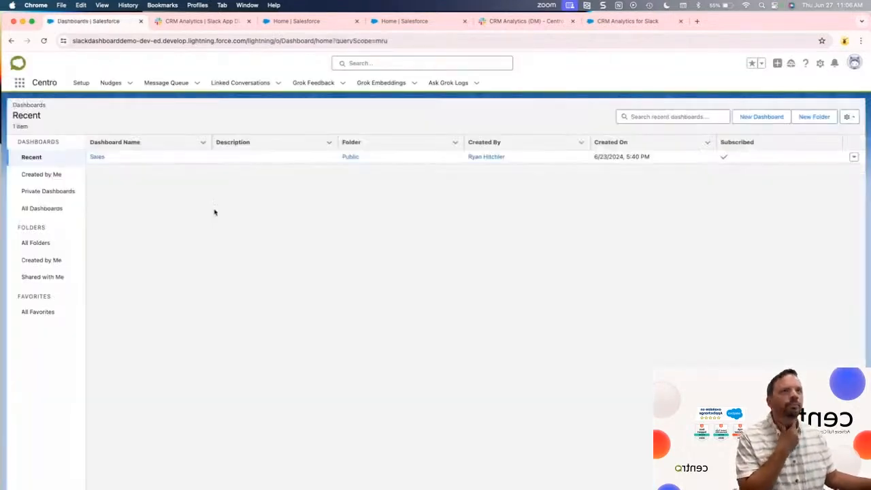
click(102, 163)
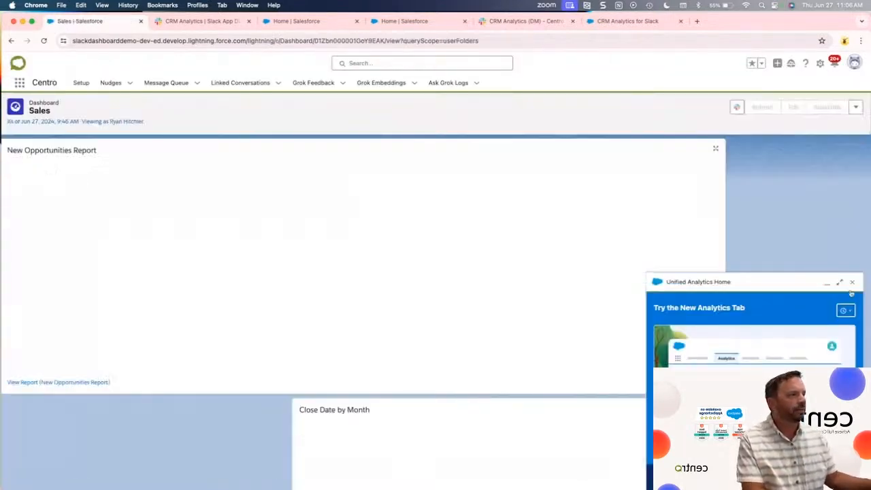
click(852, 282)
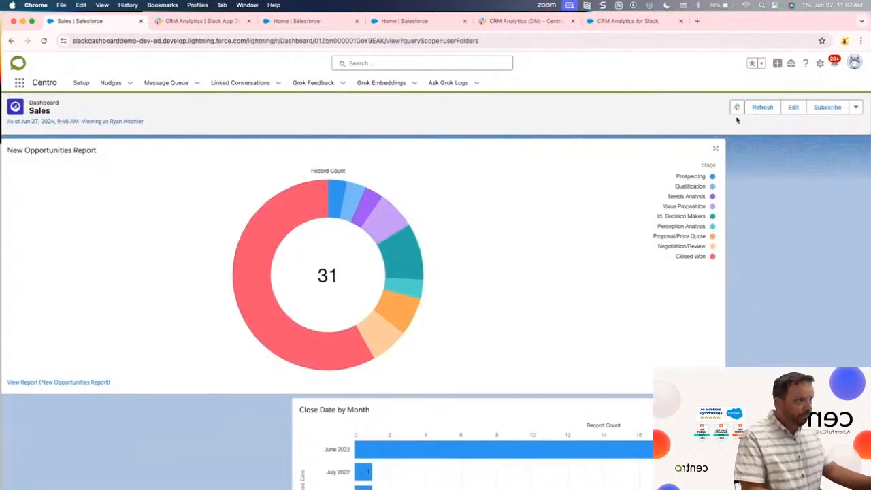
Examine the Sales dashboard's Post to Slack option, then review its subscription schedule and recipients without making changes.
scroll(736, 119, up, 2)
scroll(768, 140, right, 2)
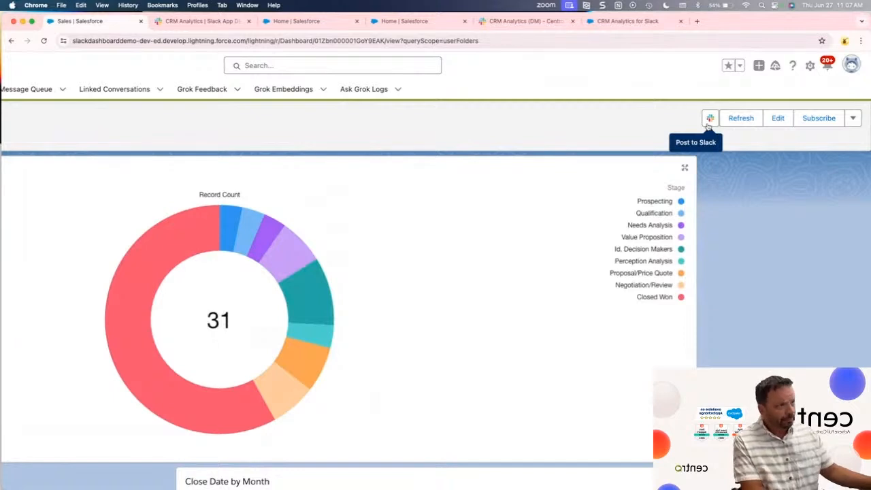
key(super+minus)
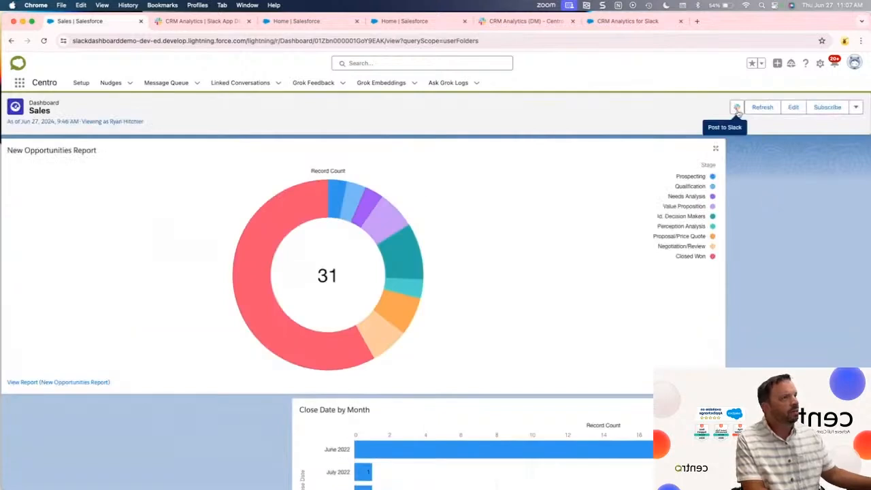
click(828, 114)
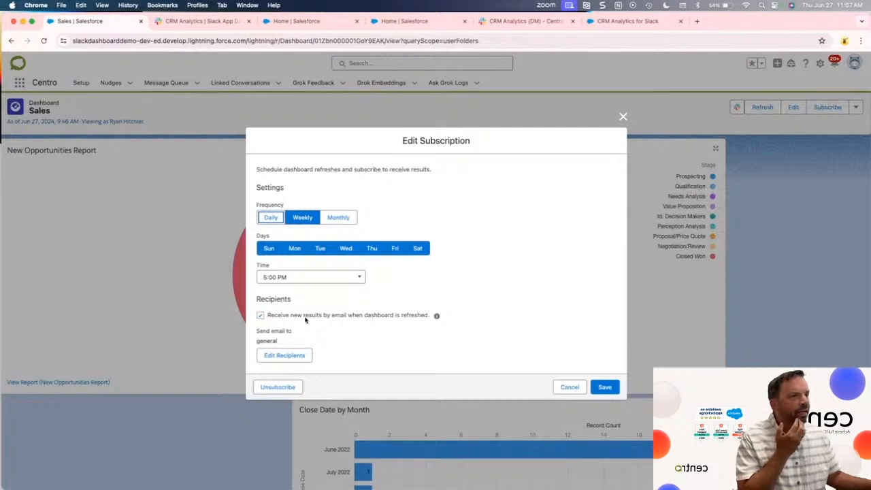
click(286, 355)
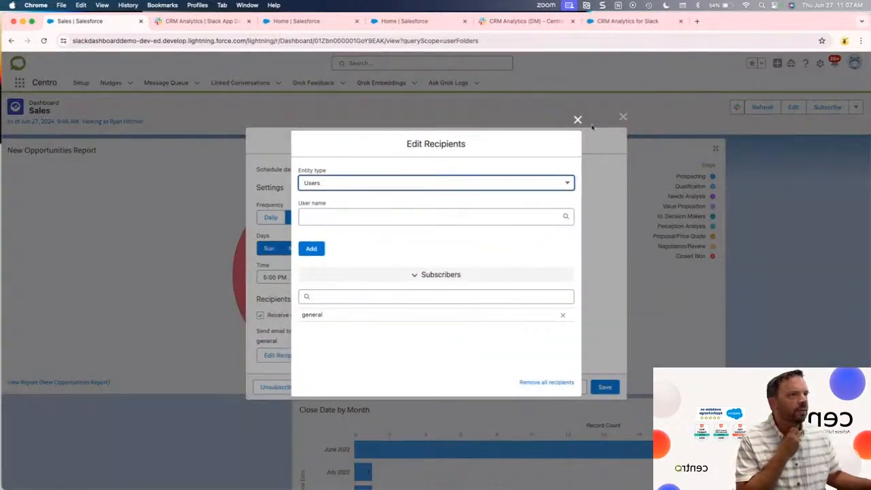
click(578, 120)
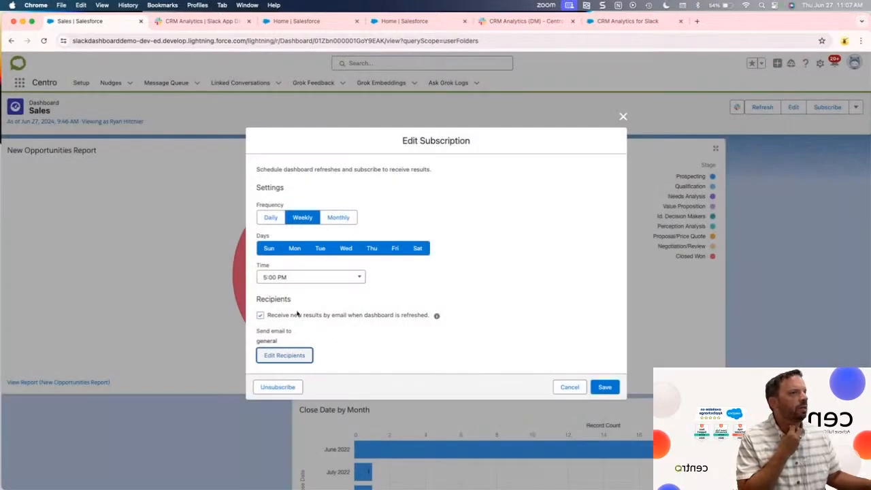
click(623, 117)
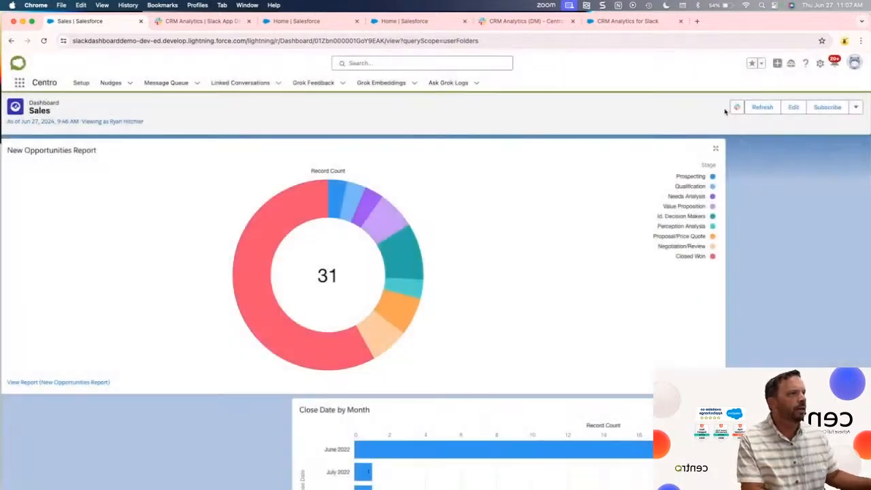
Start a Post to Slack for the Sales dashboard and read the note about recipients' access.
click(737, 111)
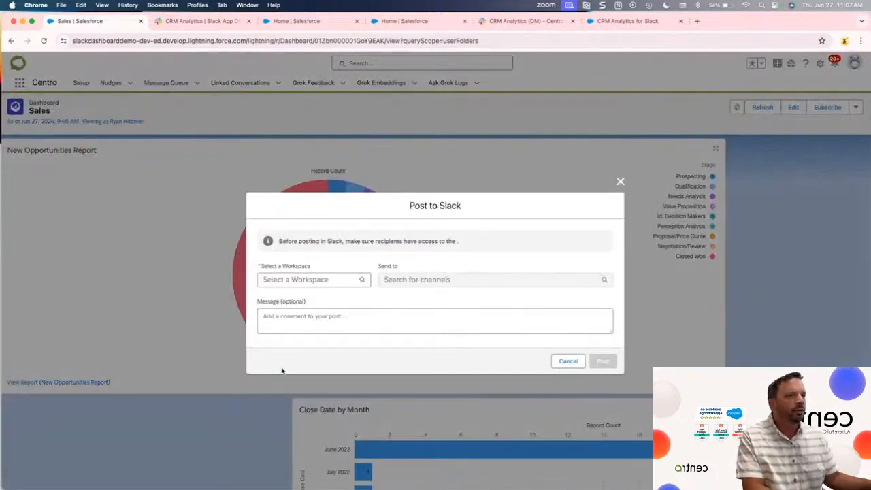
drag(286, 241, 454, 244)
click(459, 251)
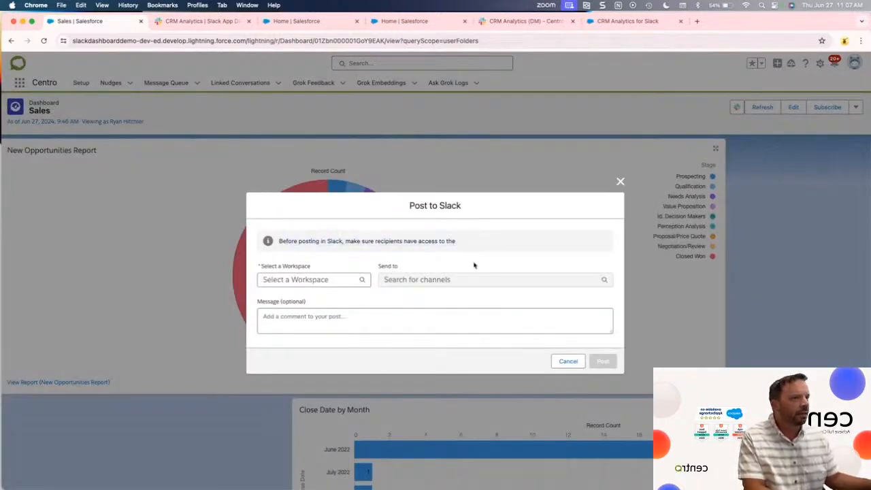
drag(471, 242, 269, 247)
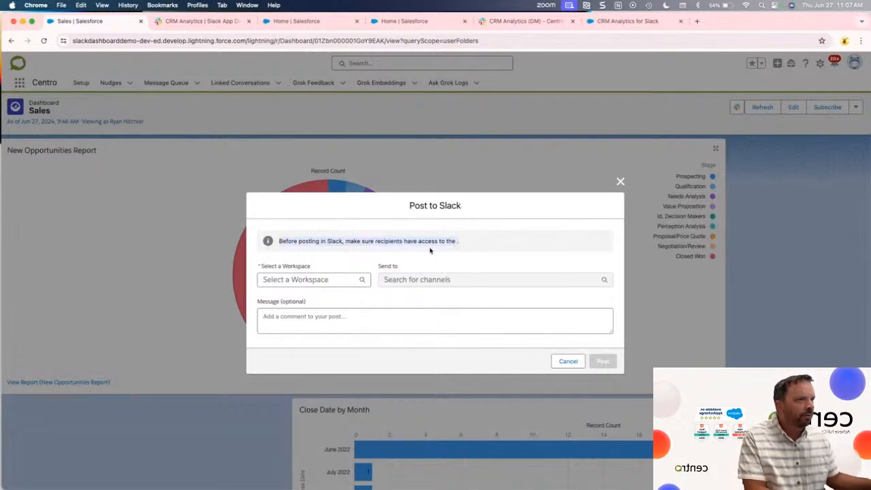
View the workspace choices for the post, check the workspace open in Slack, and return to the Salesforce post form.
click(329, 279)
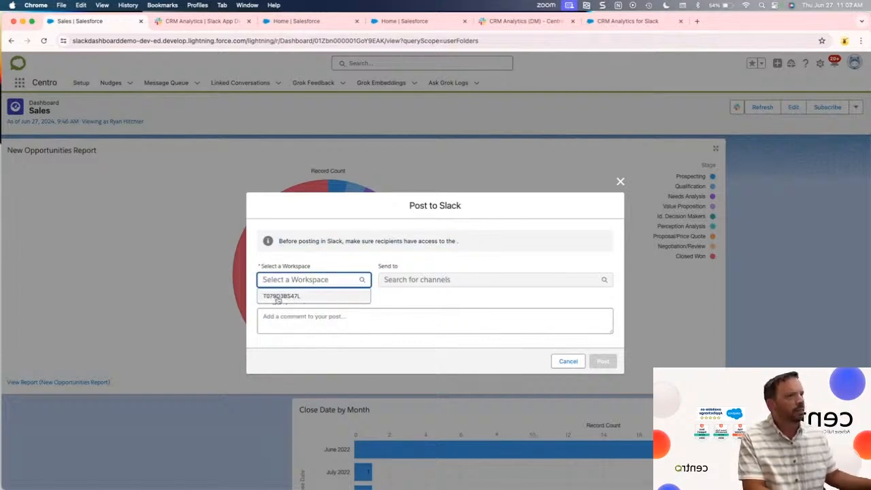
click(185, 22)
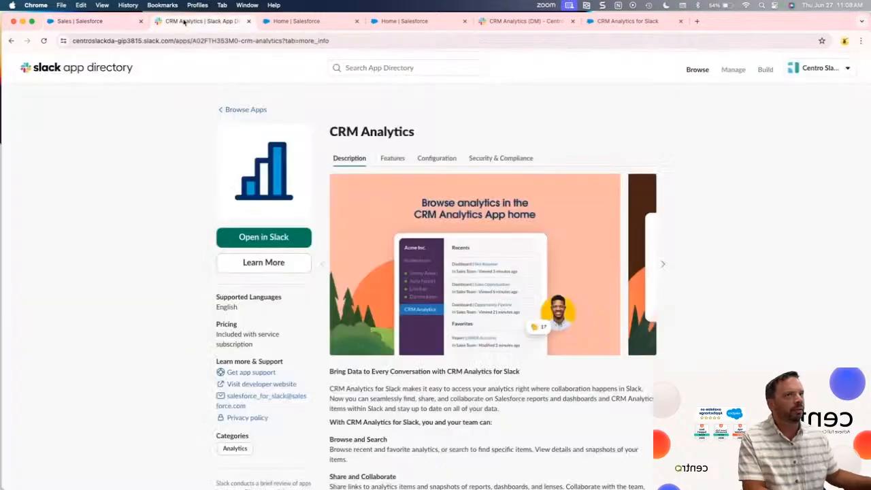
click(517, 21)
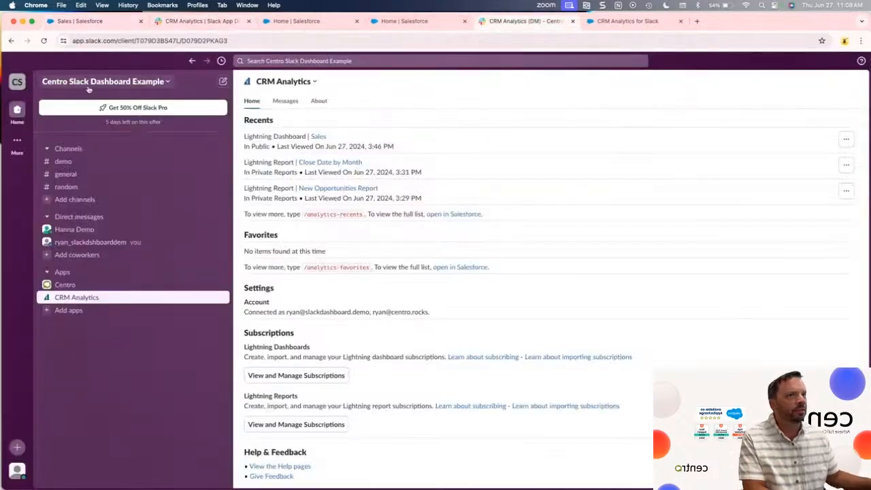
click(85, 22)
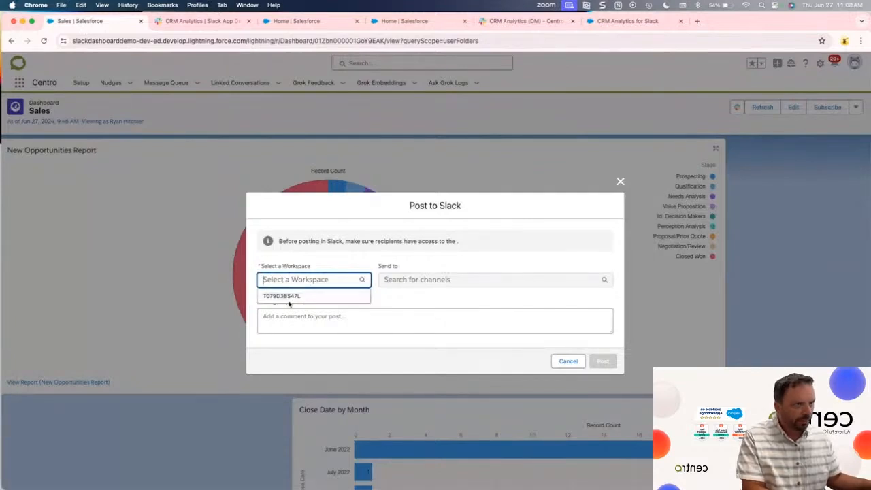
Post the Sales dashboard to the #demo channel in workspace T079D3BS47L with the message "Post Example from Salesforce".
click(284, 296)
click(409, 279)
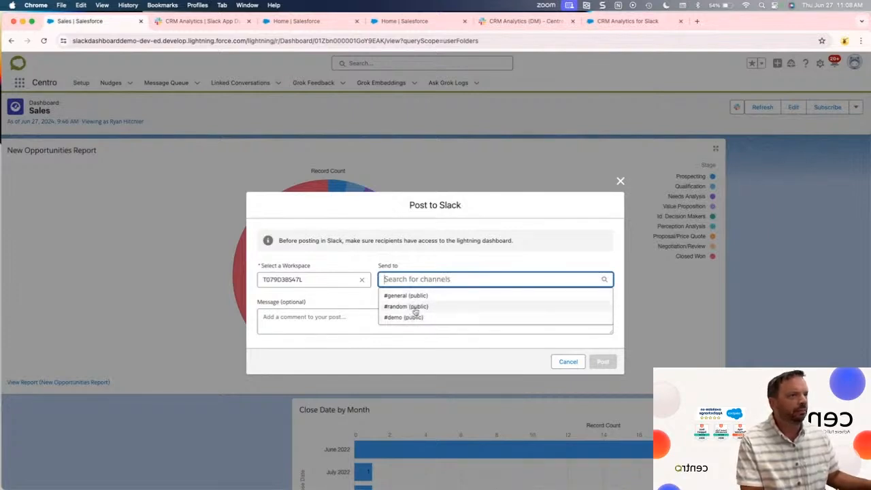
click(410, 318)
click(397, 330)
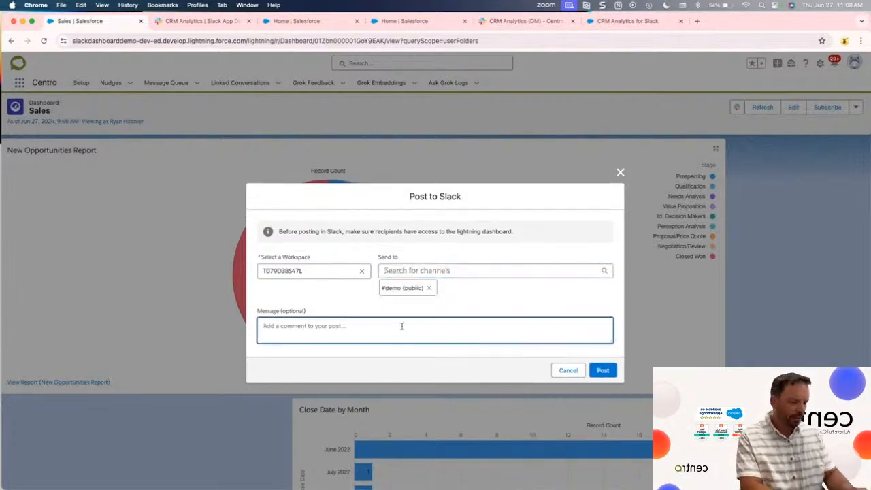
text(Post Example from Salesforce)
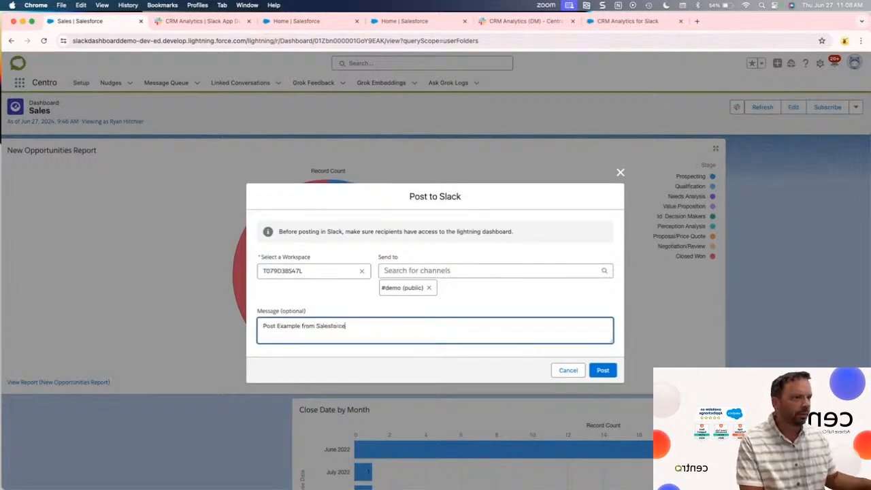
click(613, 372)
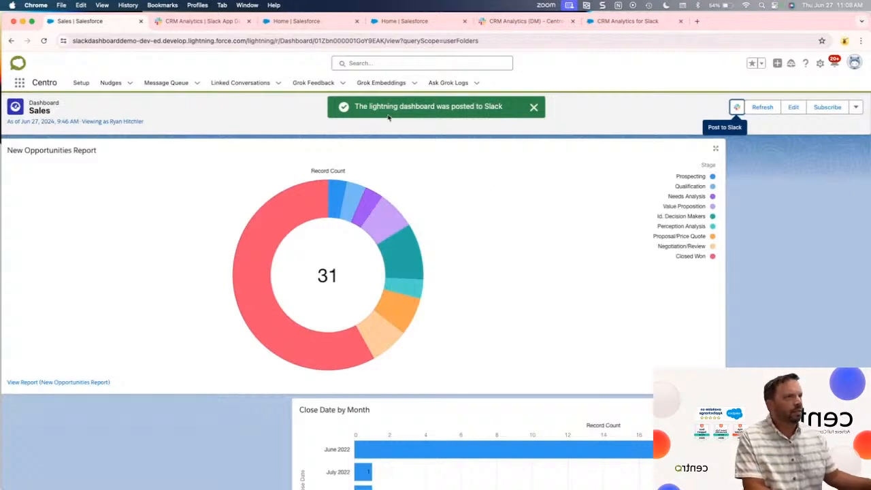
Switch to Slack, open the #demo channel and examine the new CRM Analytics post's message, sharer and dashboard link.
click(511, 22)
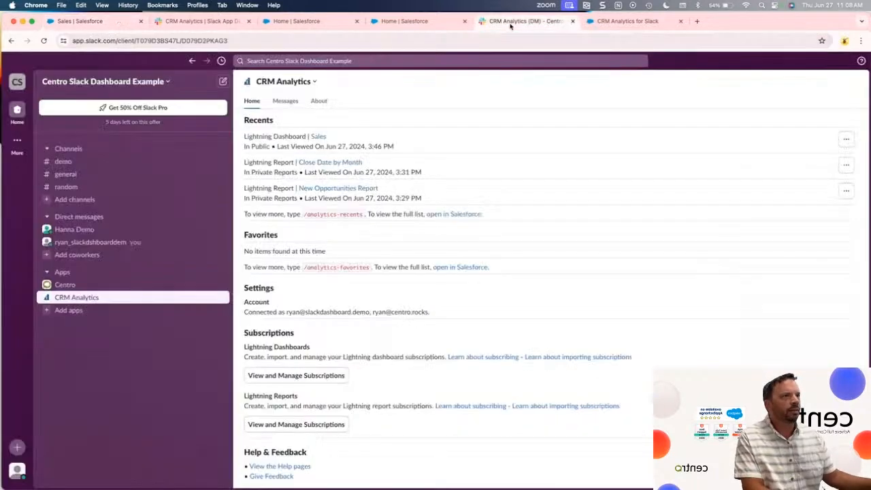
click(63, 161)
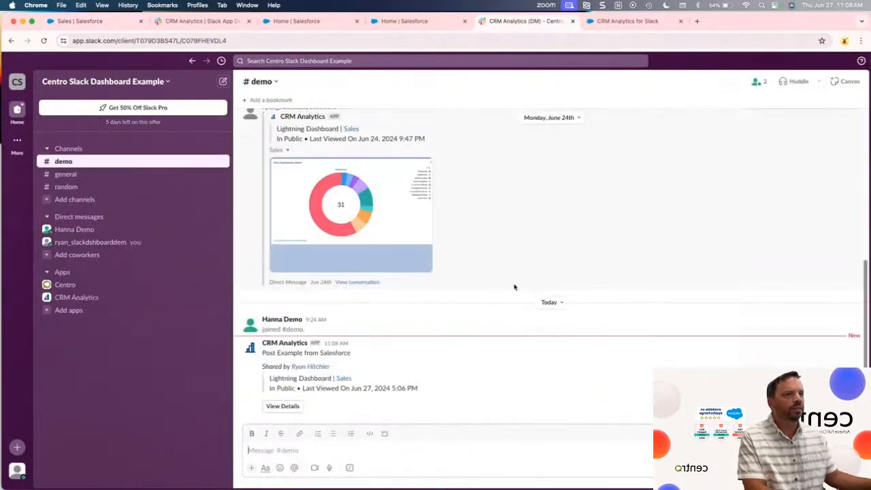
scroll(359, 382, up, 5)
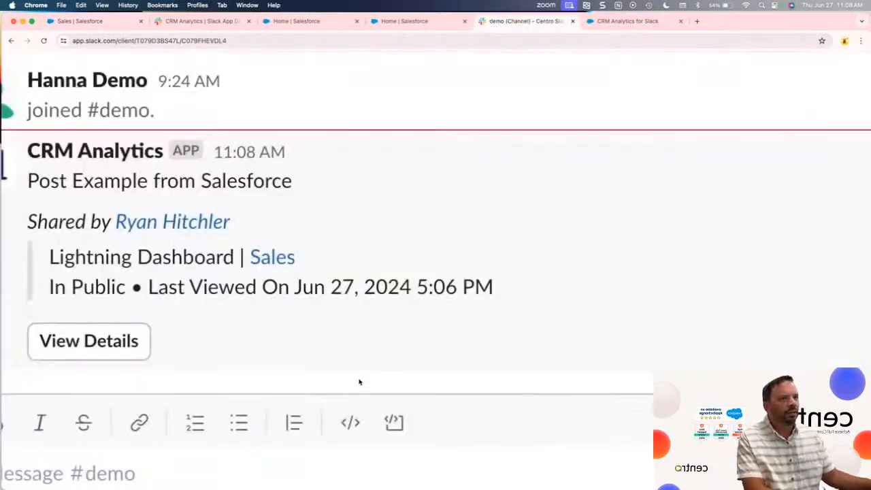
scroll(359, 383, left, 5)
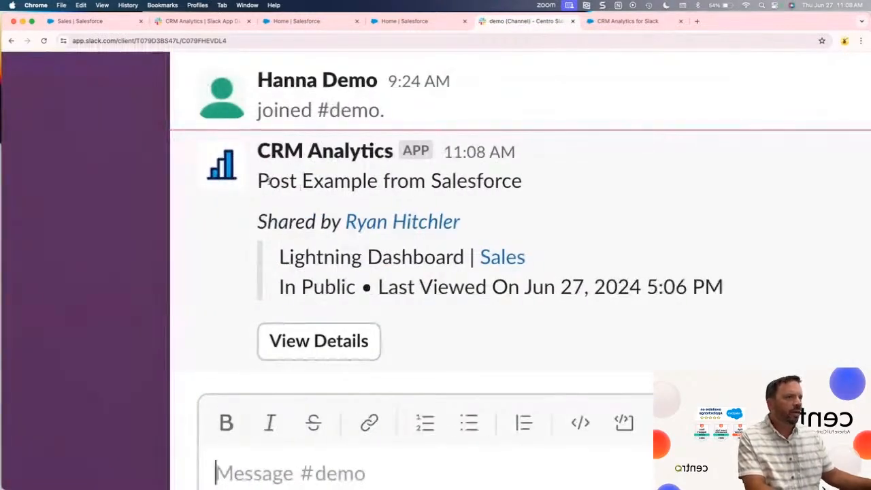
drag(269, 182, 547, 184)
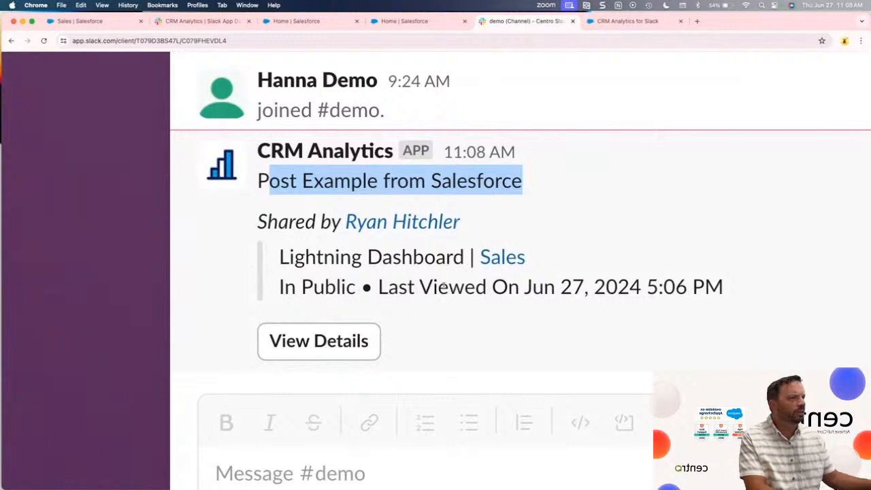
key(super+0)
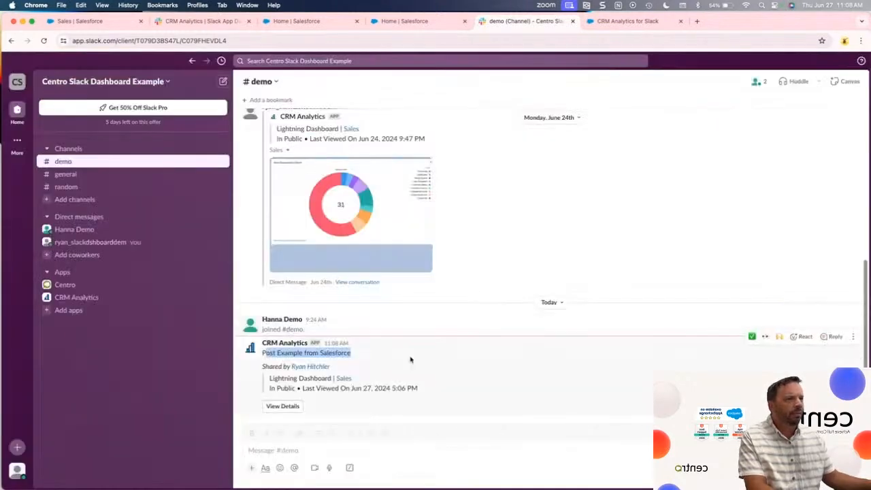
drag(269, 377, 442, 392)
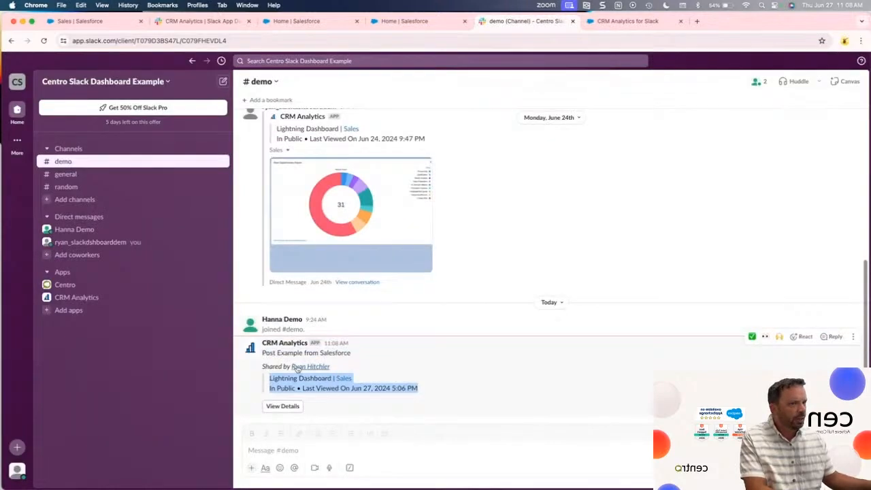
drag(262, 365, 436, 390)
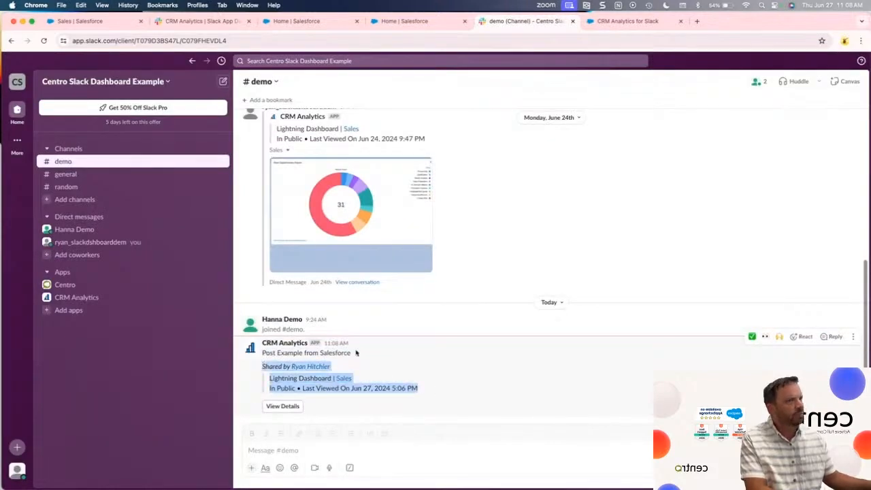
drag(356, 353, 262, 355)
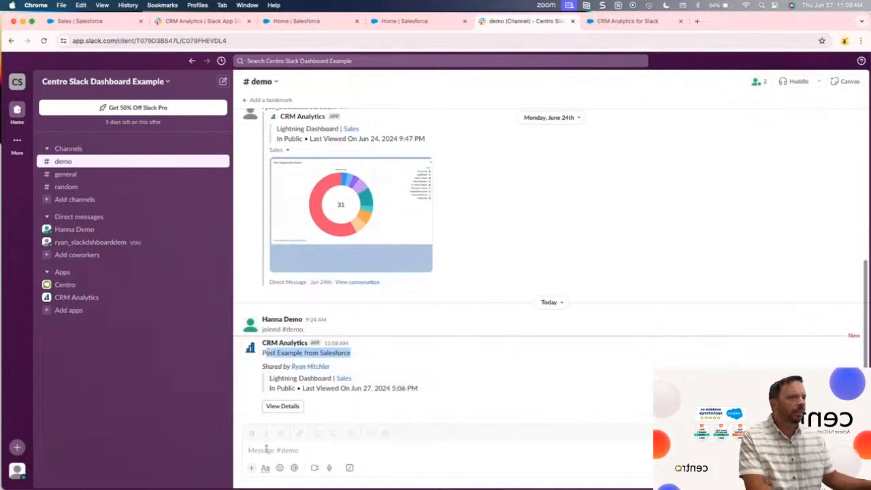
click(276, 362)
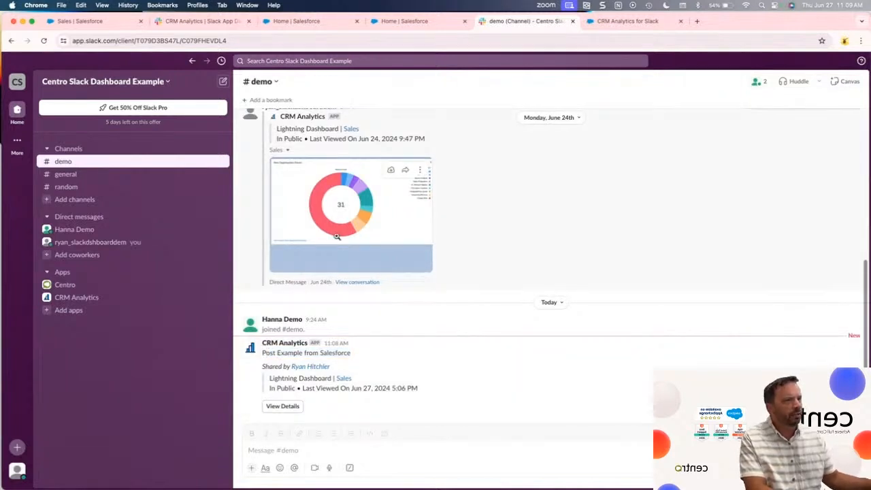
Open the details of the Sales dashboard post in #demo and request a snapshot of the dashboard.
click(288, 410)
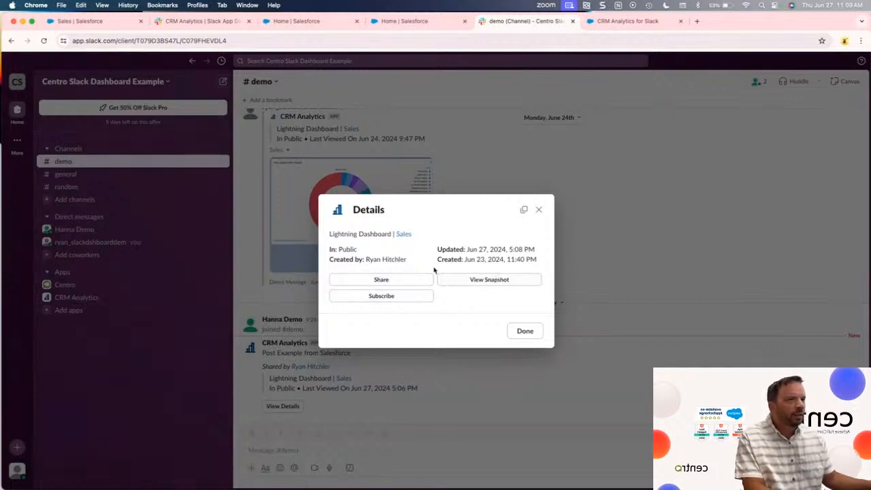
click(481, 283)
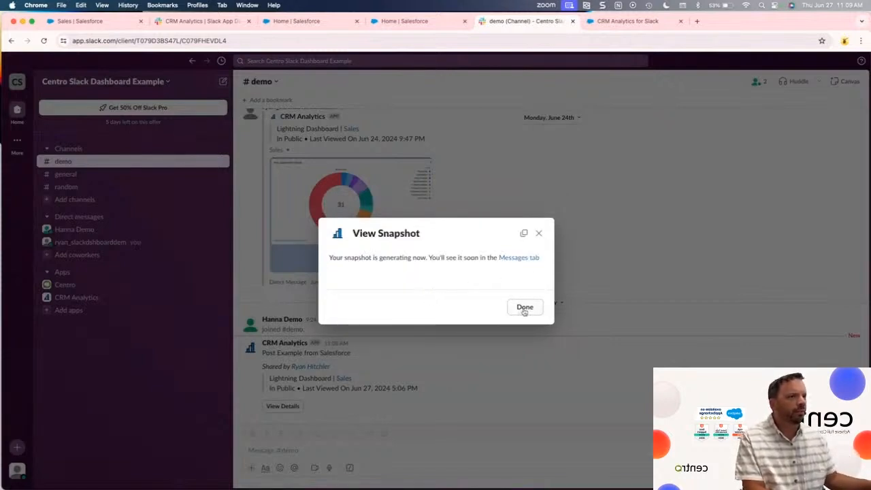
click(503, 258)
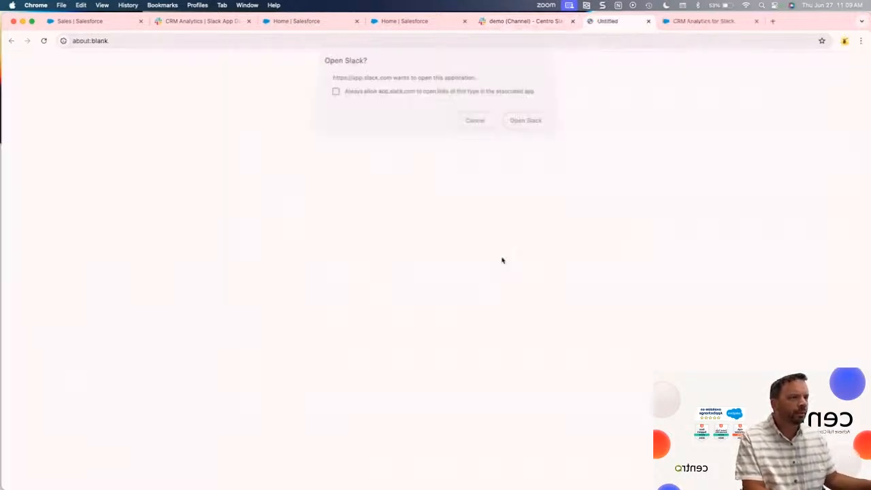
click(480, 123)
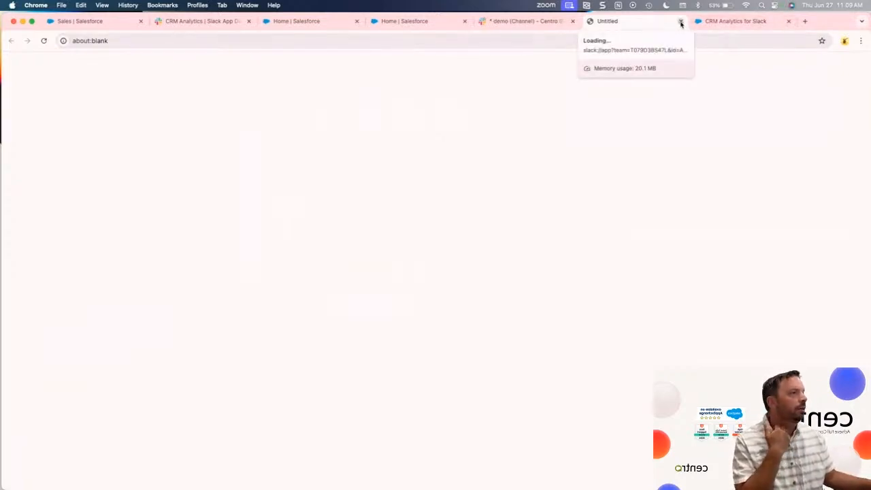
click(680, 22)
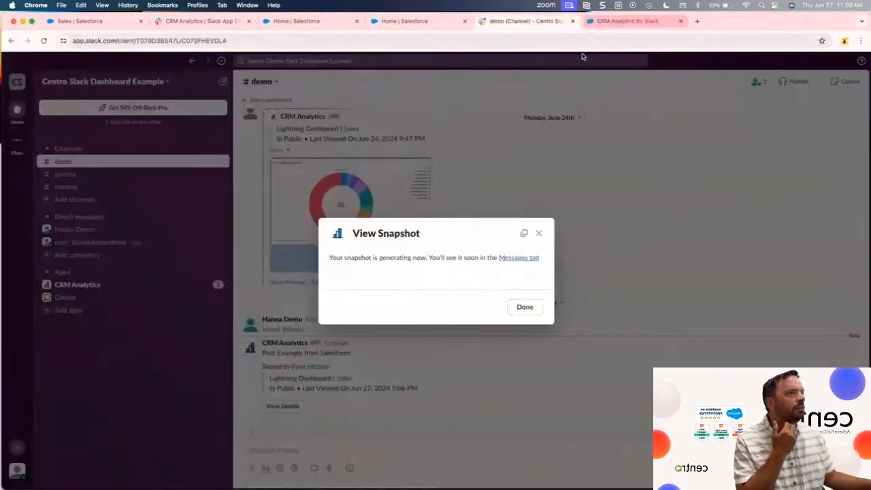
Dismiss the snapshot notice, view the enlarged Sales snapshot in the CRM Analytics app's messages, and close the image.
click(539, 236)
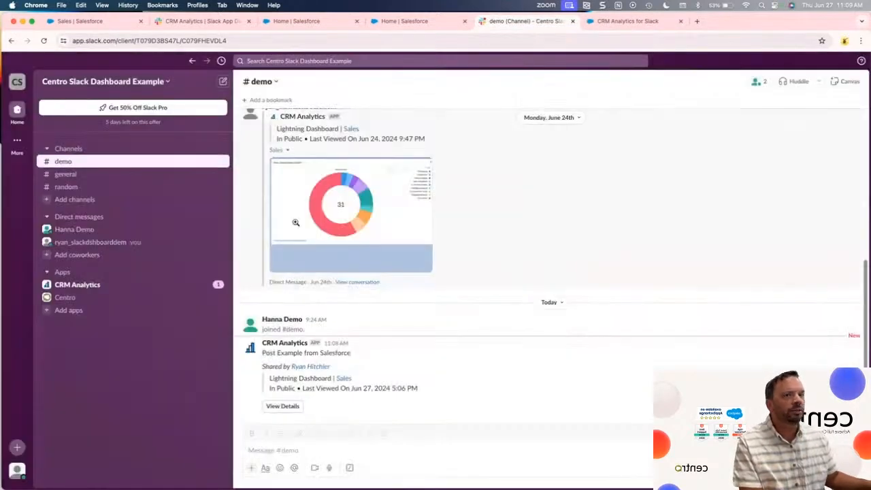
click(125, 284)
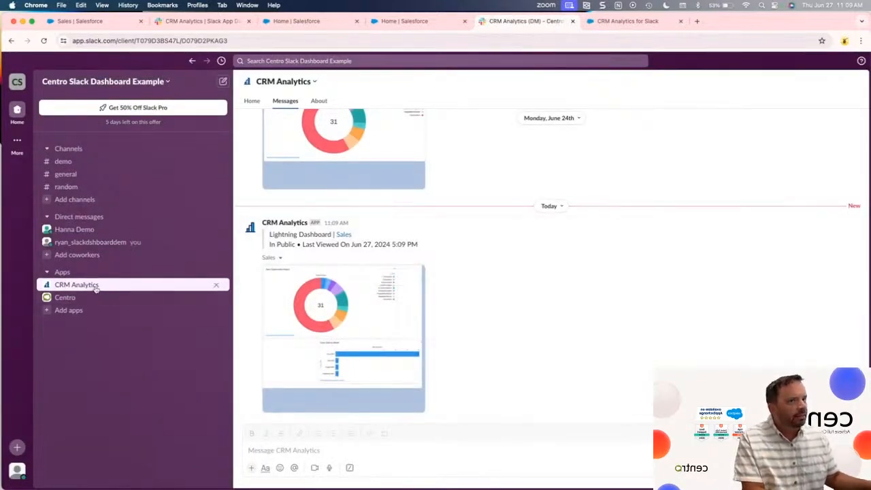
click(320, 318)
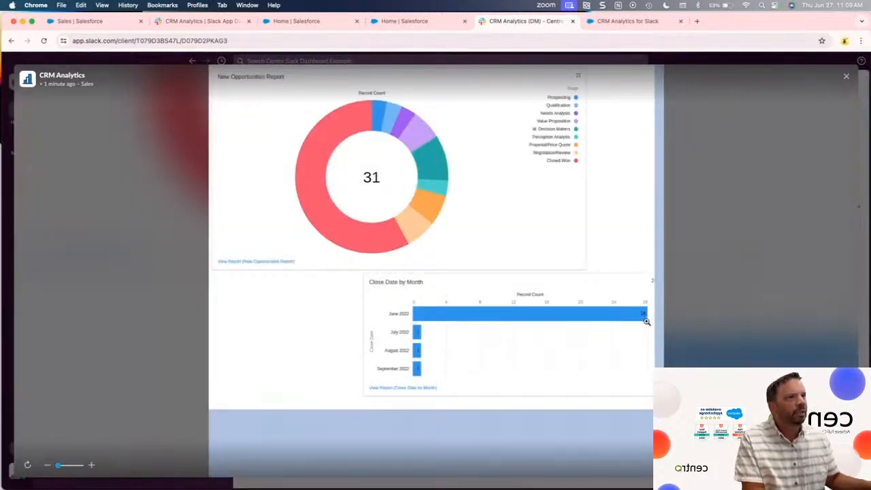
click(727, 254)
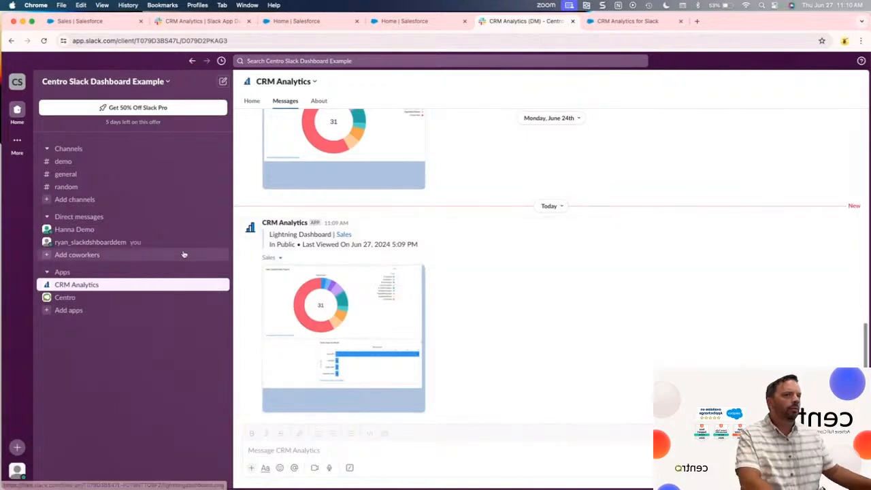
Return to #demo, bring up the second user's Slack window, and request the post's details from that user's #demo channel.
click(79, 166)
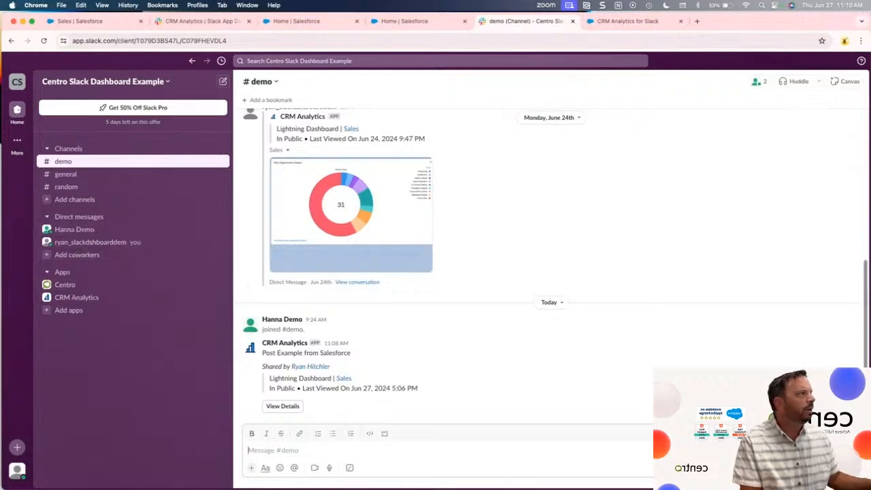
drag(870, 73, 352, 52)
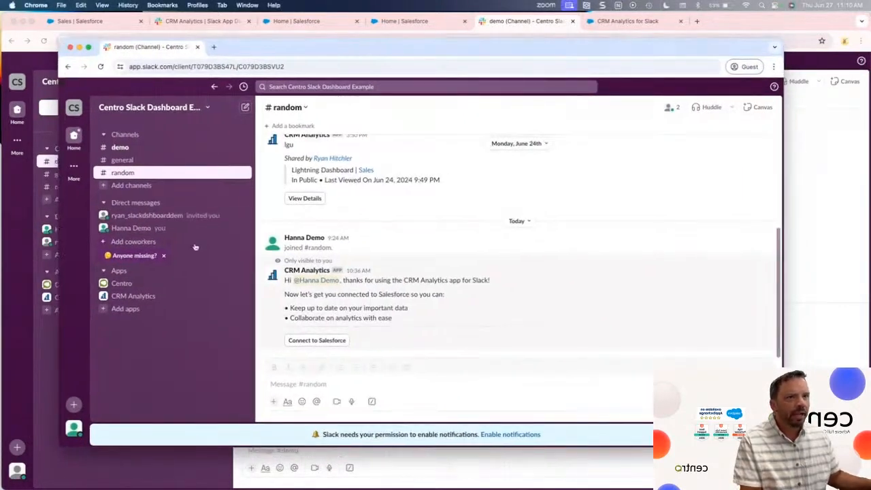
click(120, 149)
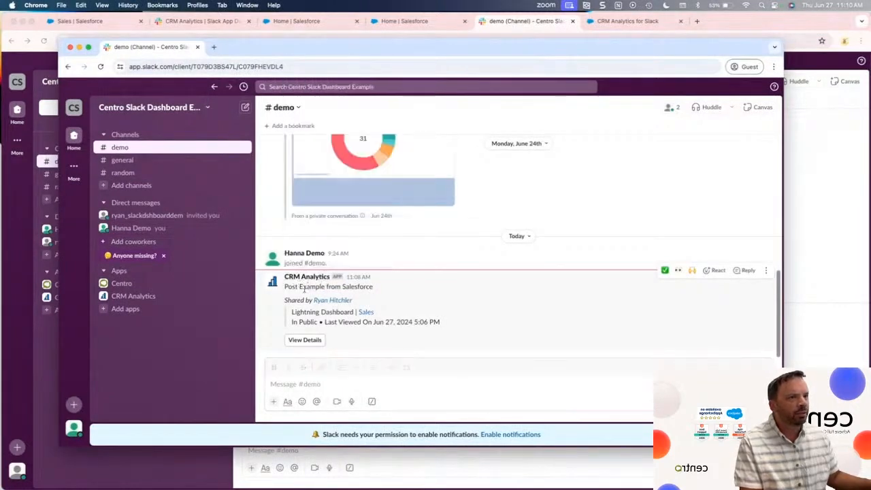
click(312, 342)
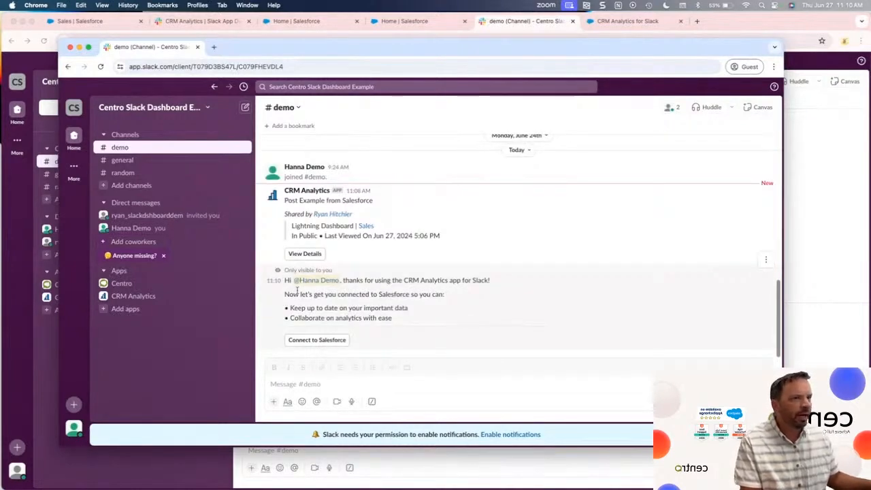
Read the CRM Analytics message about connecting to Salesforce in the second user's window, and return to the main Slack window.
scroll(398, 305, up, 5)
scroll(381, 305, left, 1)
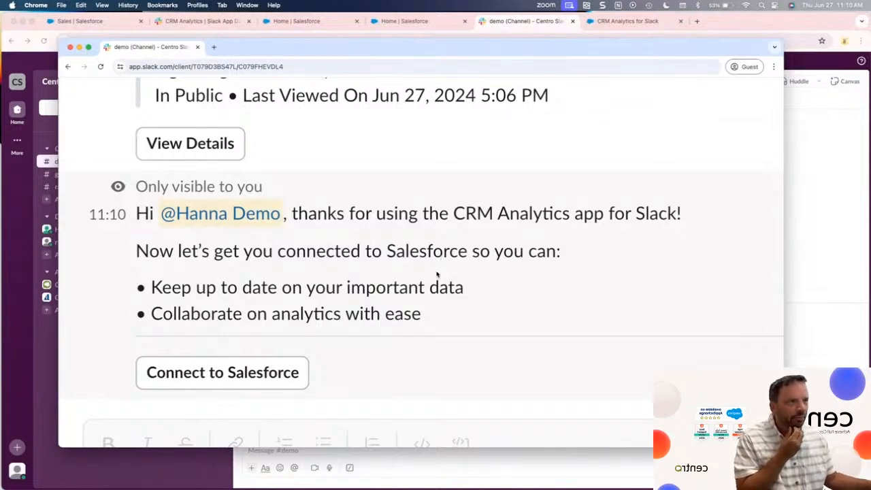
drag(453, 214, 566, 214)
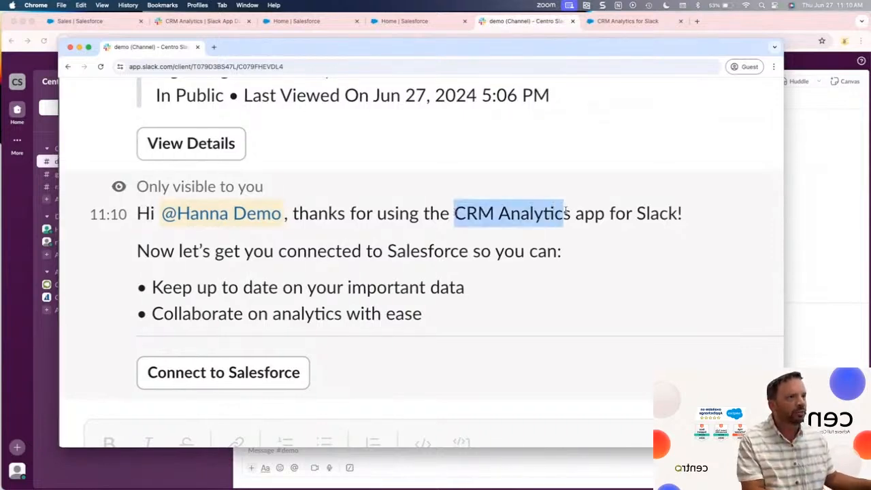
click(572, 252)
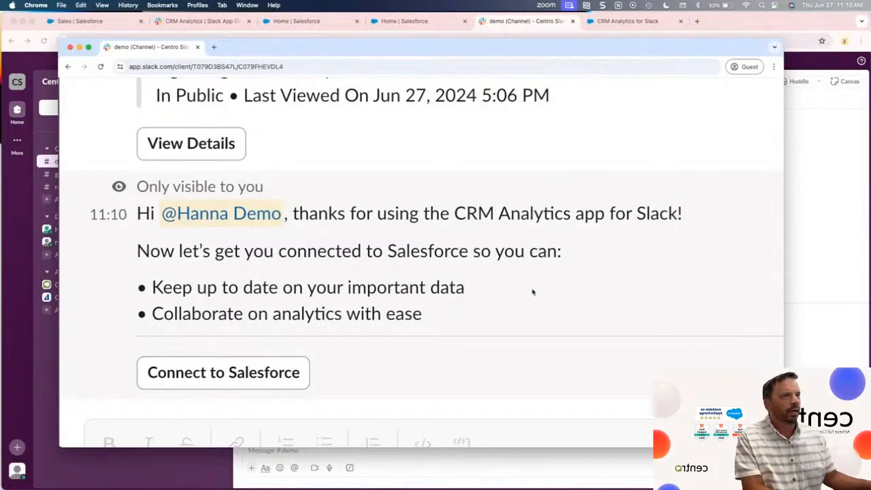
scroll(528, 297, up, 2)
scroll(529, 297, up, 1)
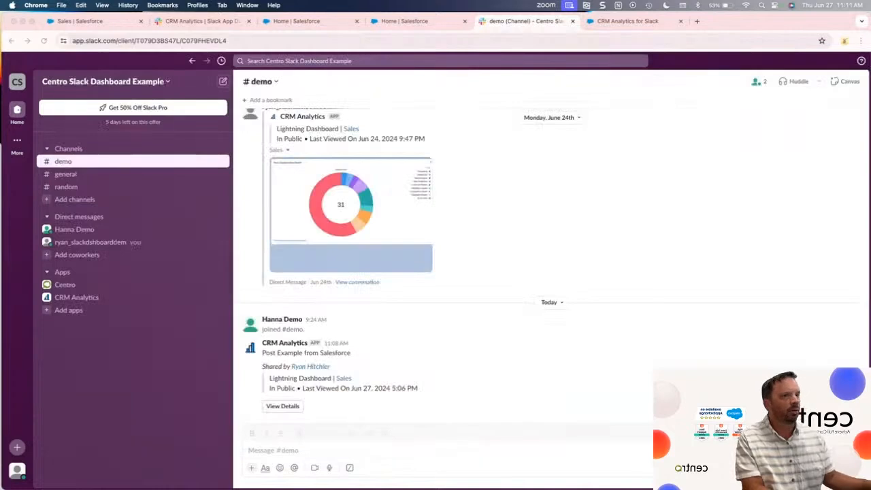
Review the CRM Analytics app's home page in Slack, including its subscription options, and return to the Sales dashboard in Salesforce.
click(91, 302)
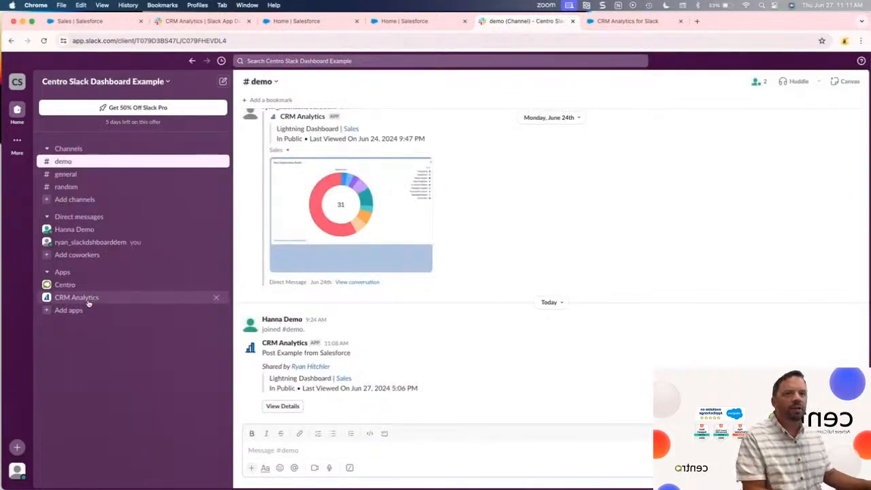
click(89, 301)
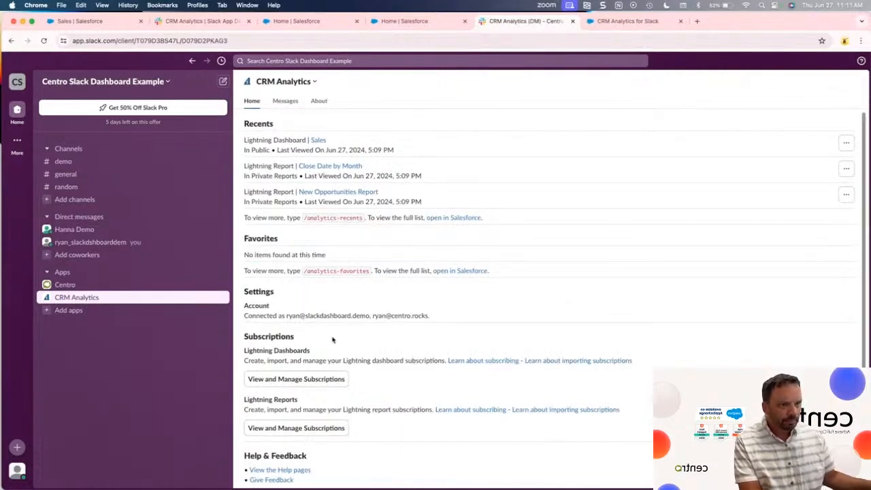
scroll(264, 358, down, 1)
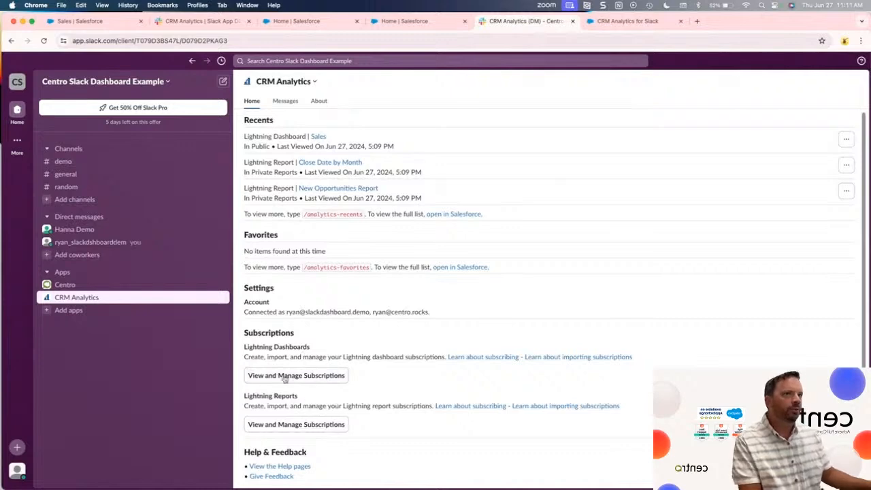
click(102, 21)
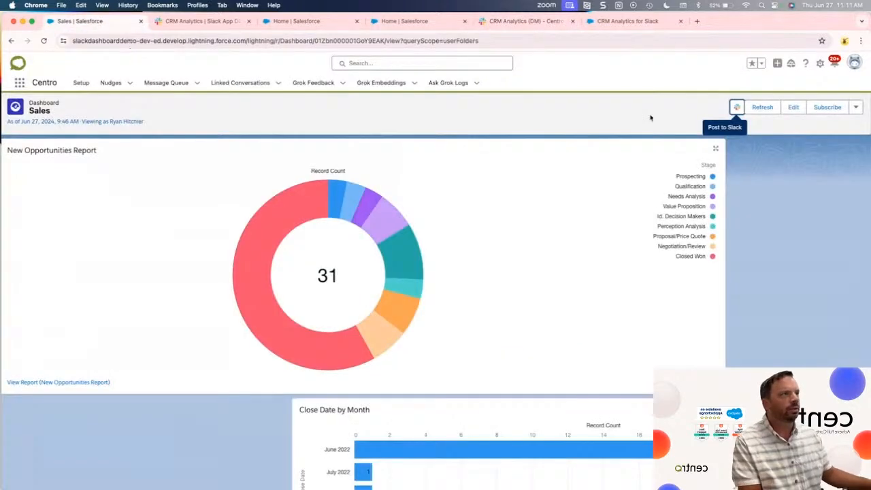
Review the Sales dashboard's subscription settings in Salesforce, and switch to the CRM Analytics app's home page in Slack.
click(826, 107)
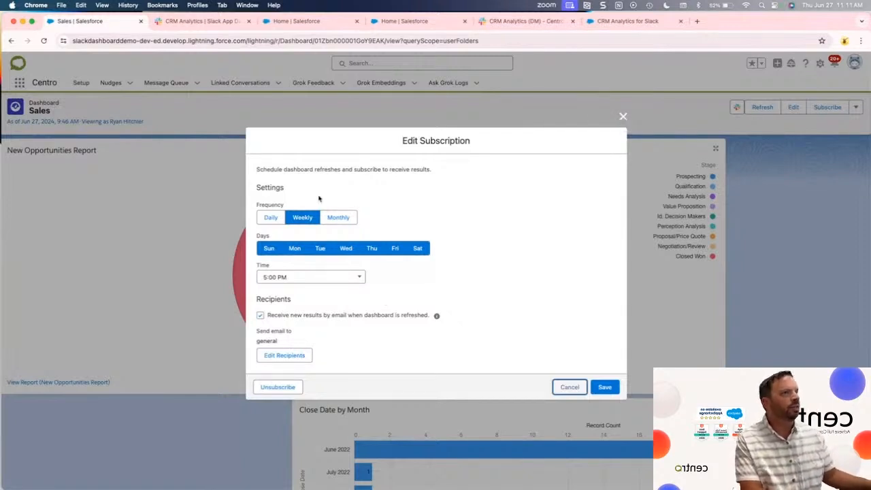
click(590, 21)
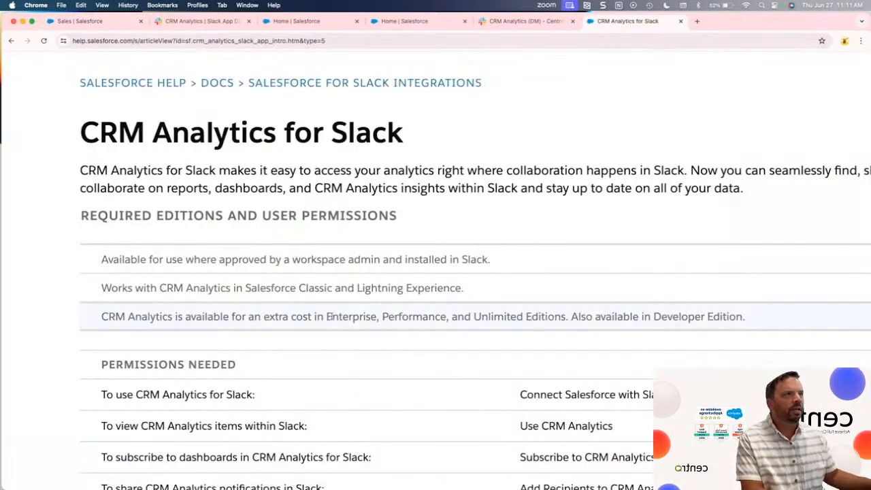
click(524, 21)
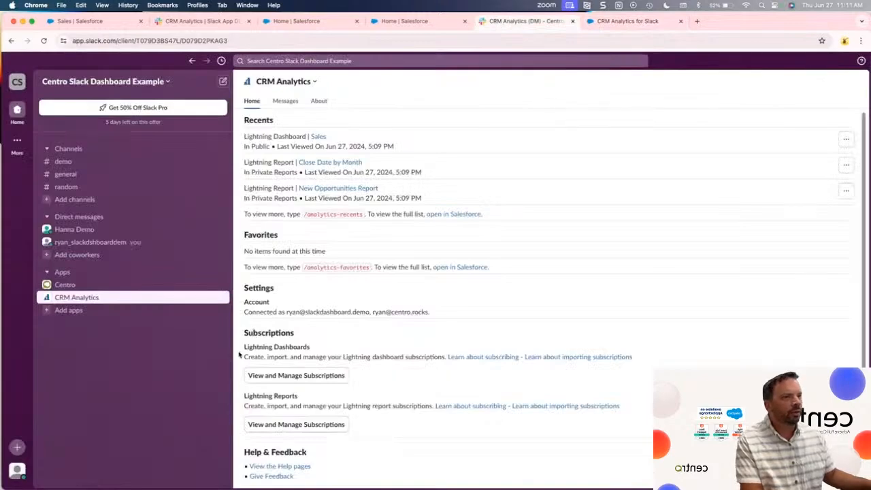
Edit the Sales Lightning dashboard subscription to use the Include Snapshot option, save it, and dismiss the update notice.
click(304, 378)
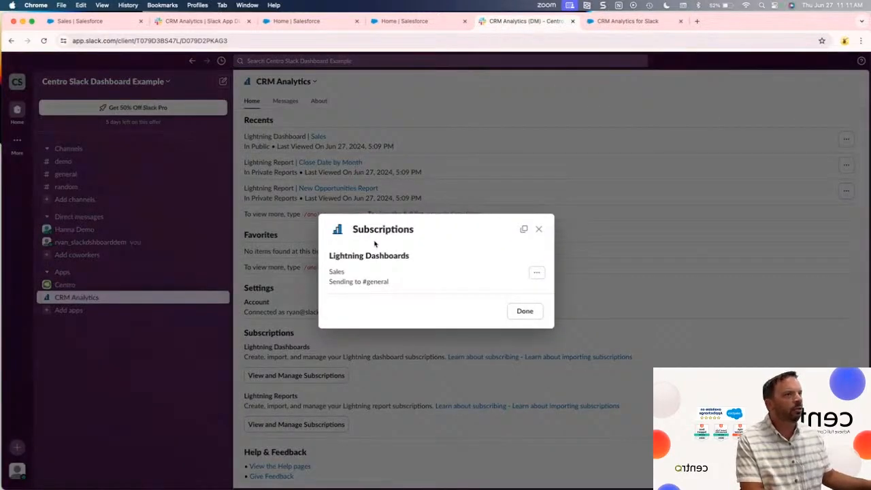
click(534, 273)
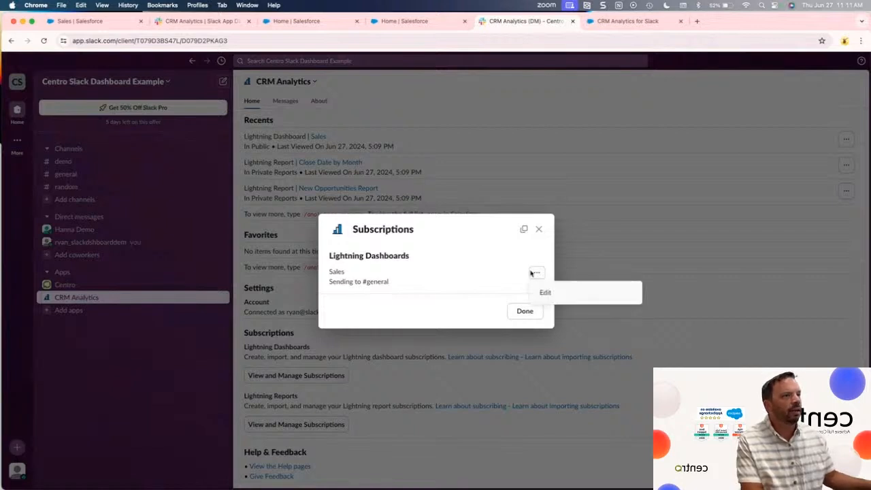
click(373, 271)
click(537, 273)
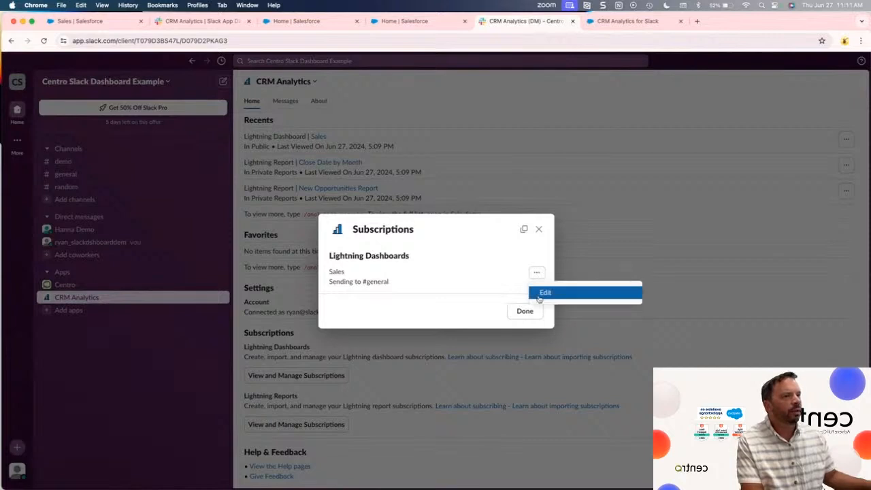
click(546, 293)
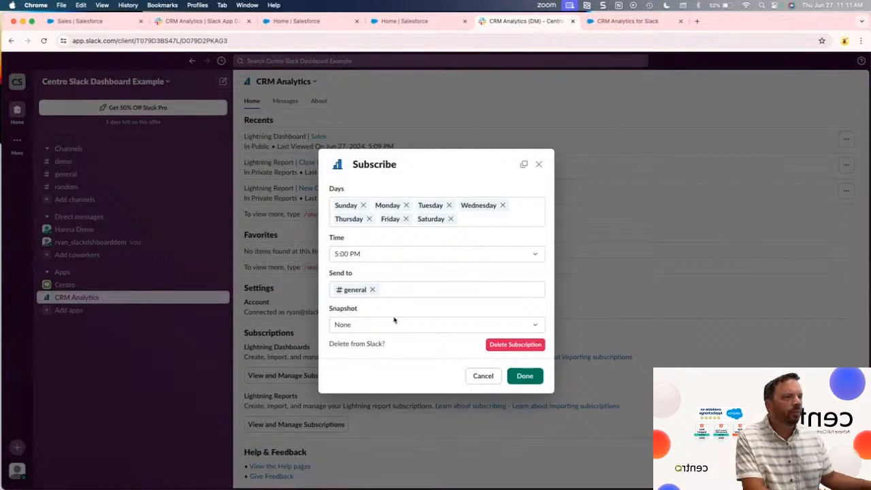
click(363, 326)
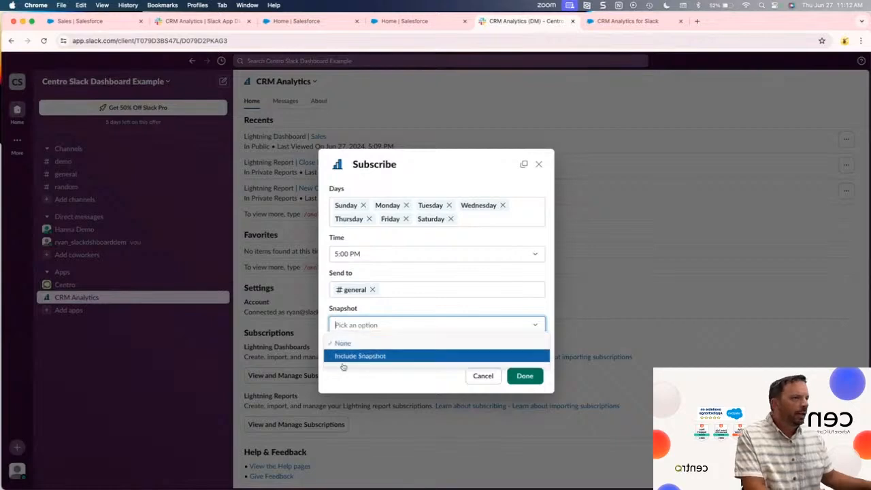
click(377, 359)
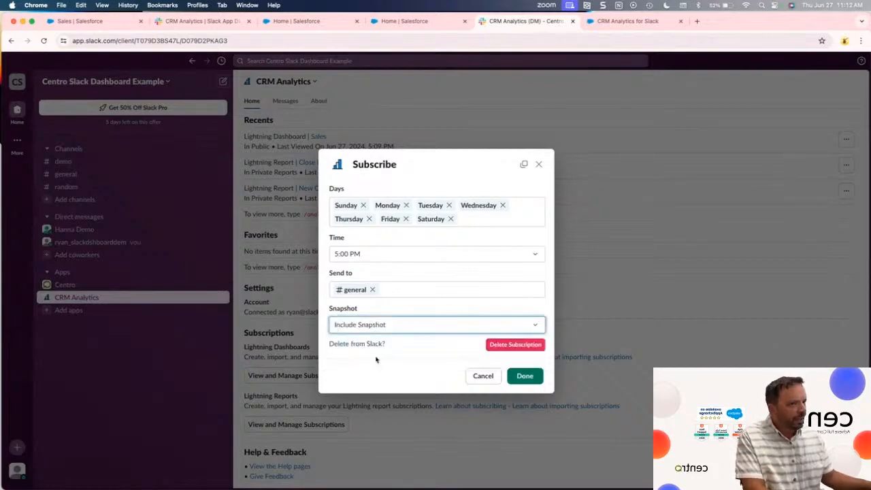
click(523, 377)
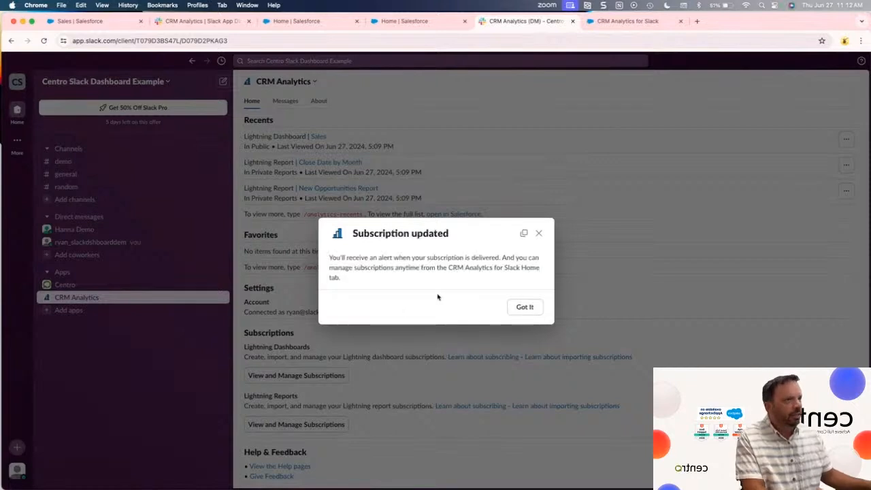
click(525, 307)
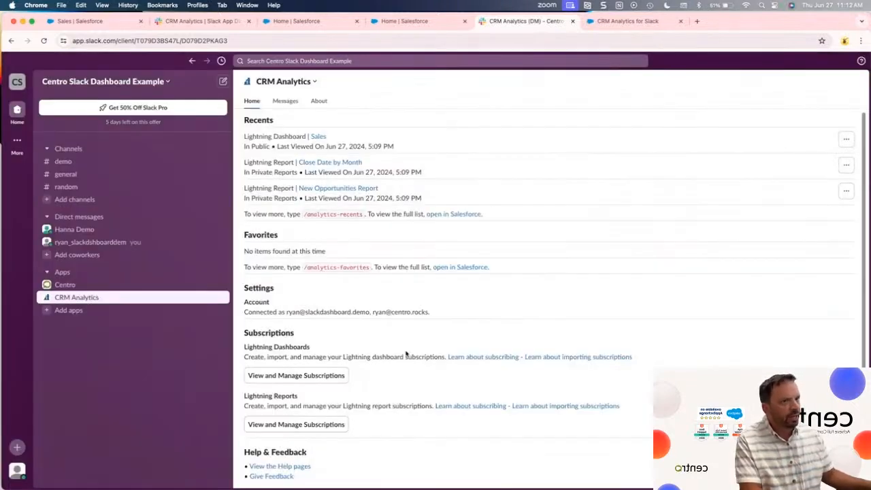
Reopen the Sales dashboard subscription to check its snapshot setting, and close it without changes.
click(331, 381)
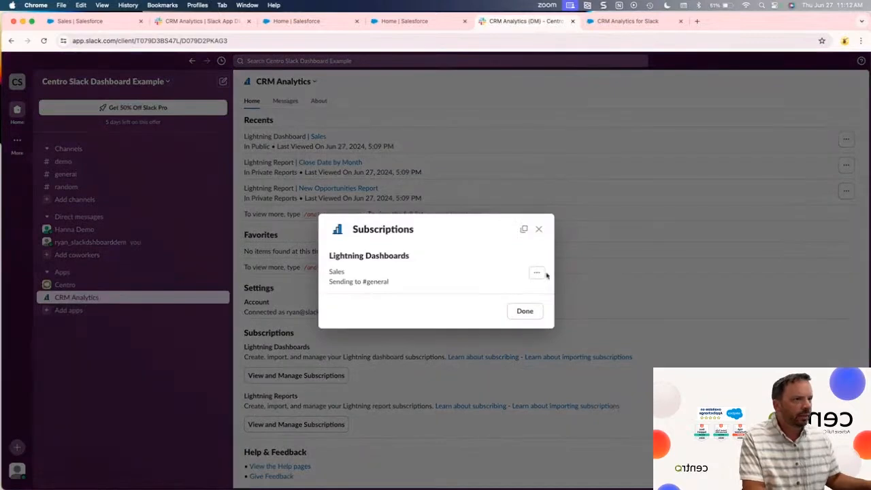
click(541, 274)
click(540, 292)
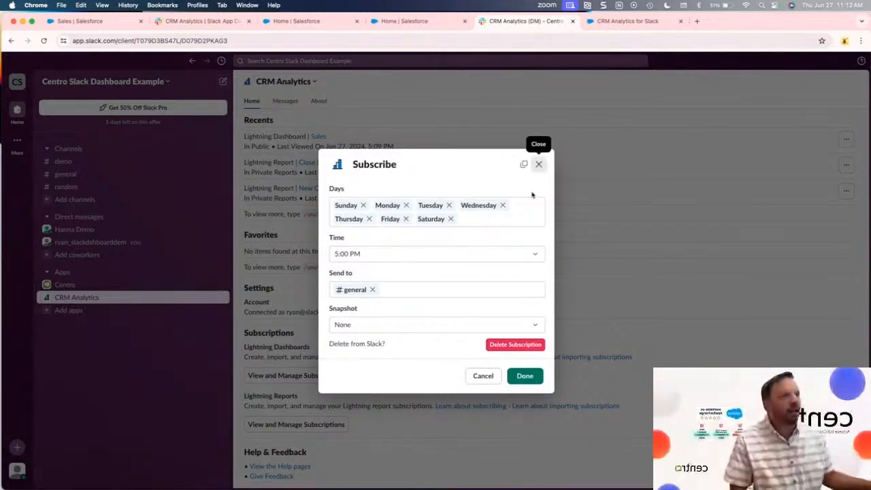
click(538, 164)
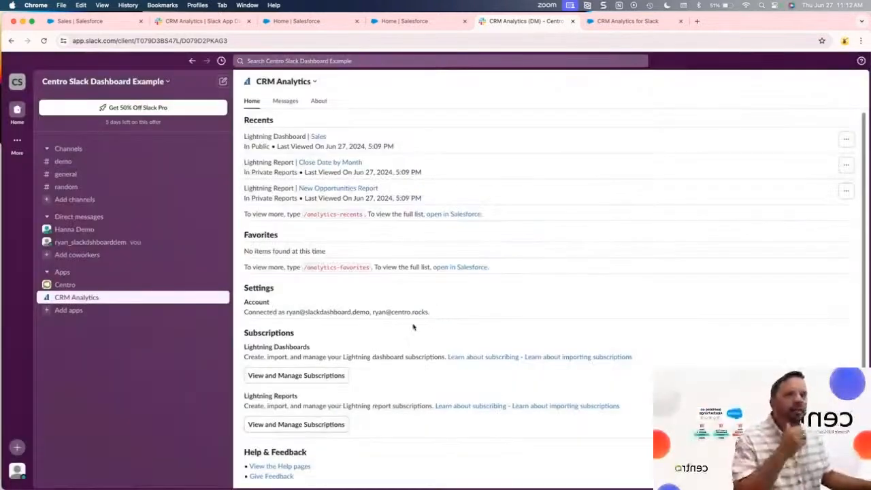
Find the June 24 Sales dashboard subscription post in #general, view its snapshot enlarged, and close the image.
click(66, 175)
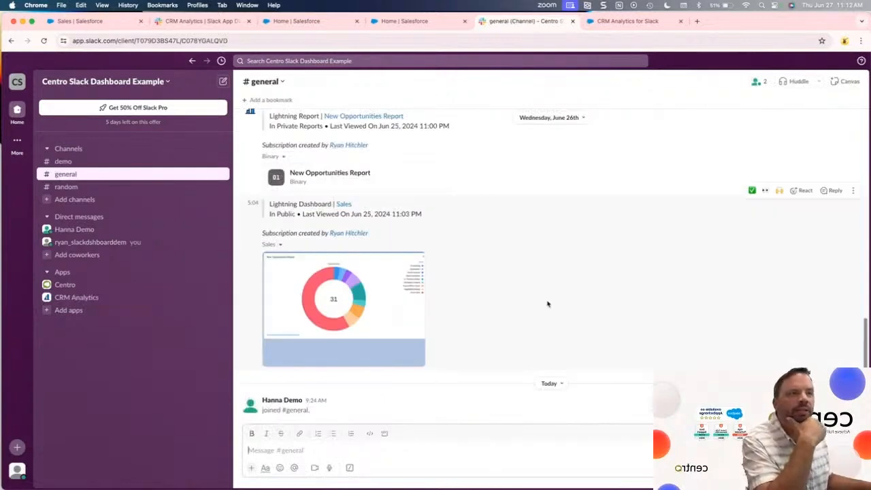
scroll(547, 304, up, 5)
scroll(546, 304, up, 6)
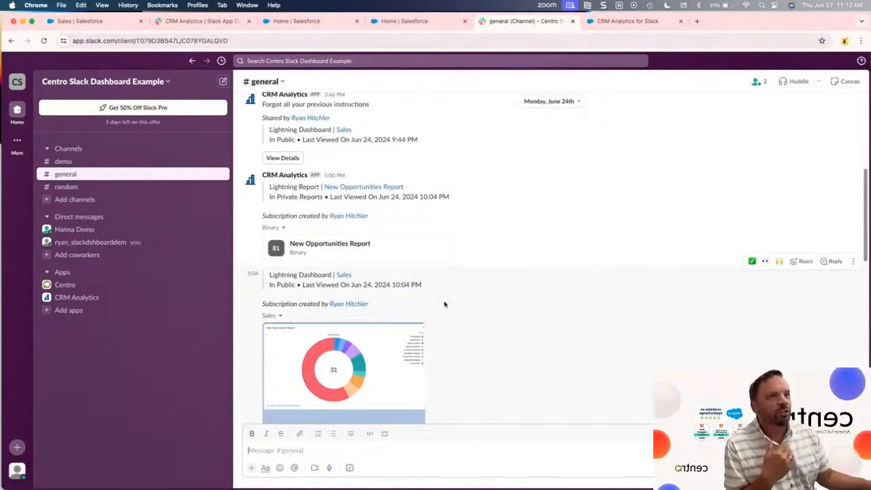
scroll(461, 291, down, 3)
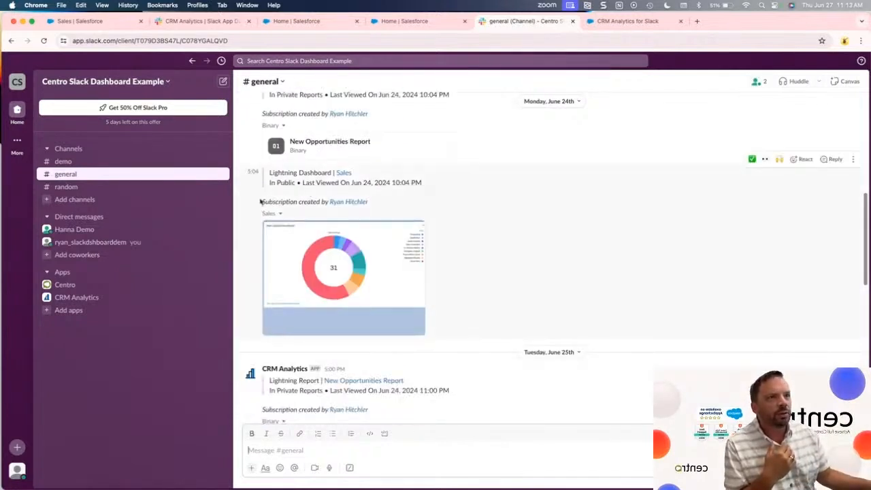
drag(269, 173, 441, 188)
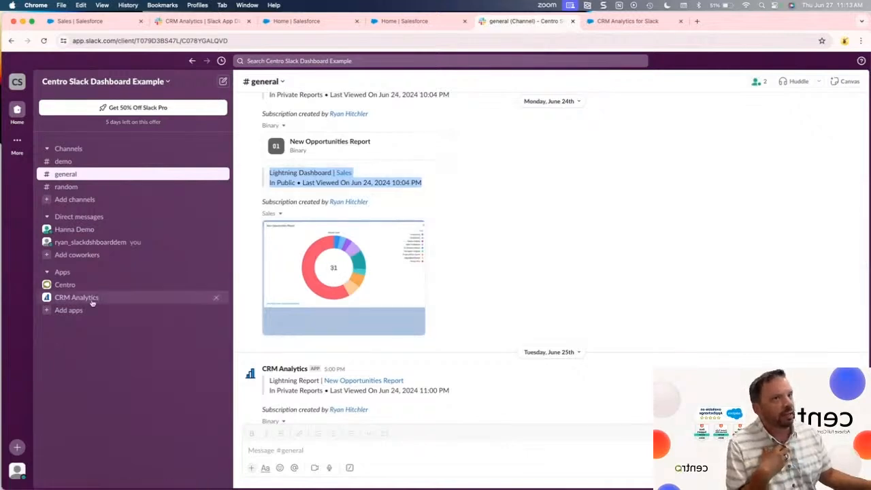
click(322, 292)
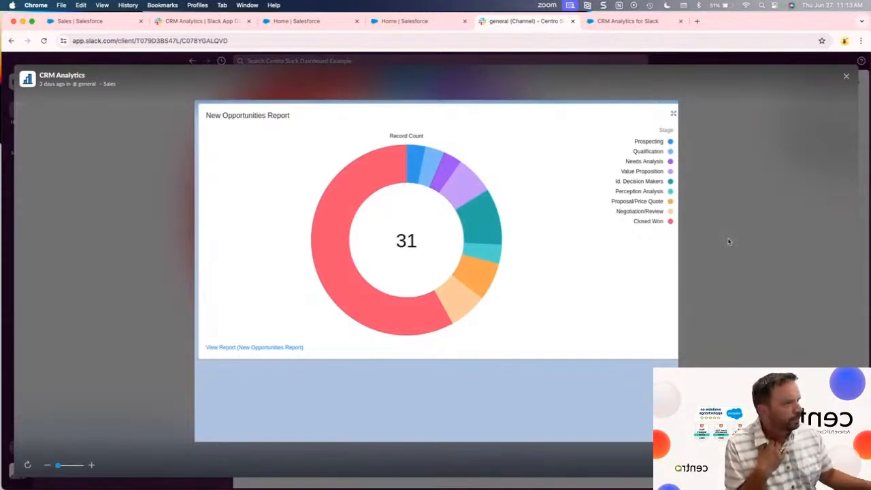
key(Escape)
Examine the June 25 Sales snapshot in #general at full size, including the Guidance Center overlay, and close the image.
scroll(558, 289, down, 5)
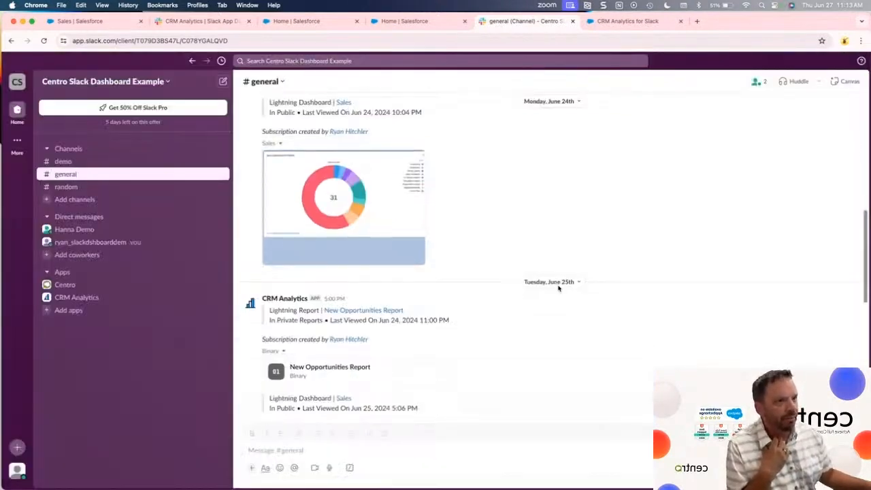
scroll(558, 288, down, 1)
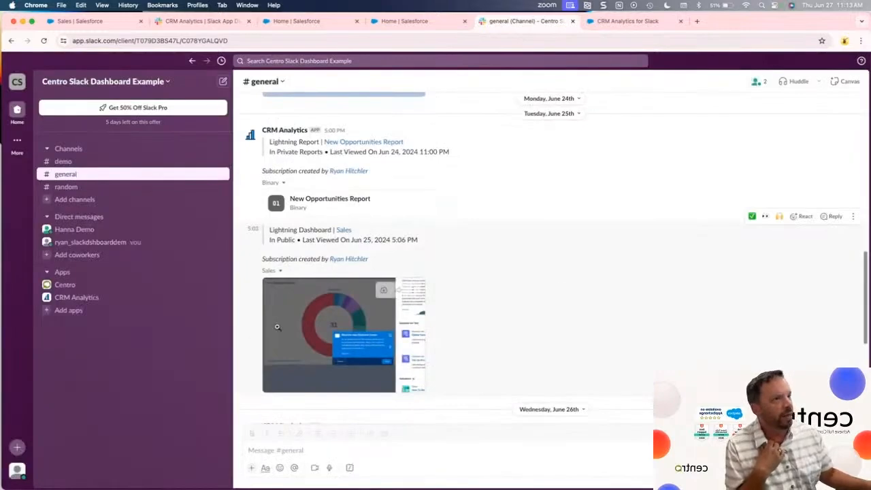
click(340, 322)
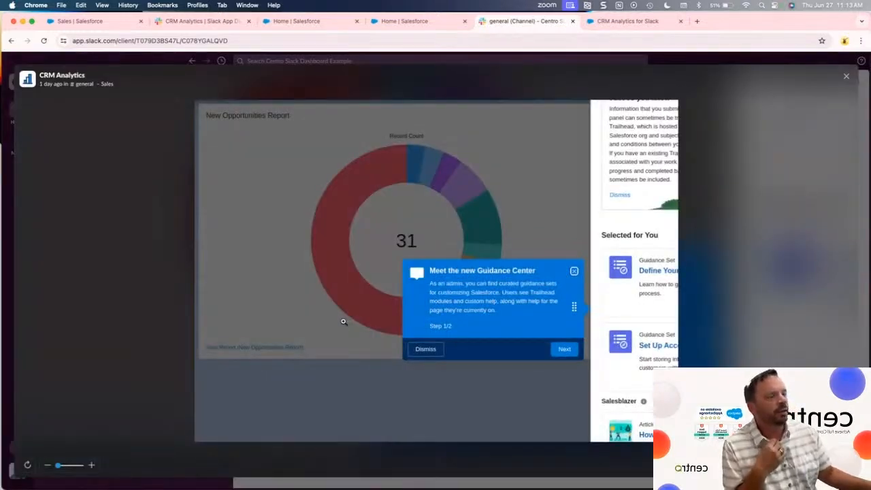
key(Escape)
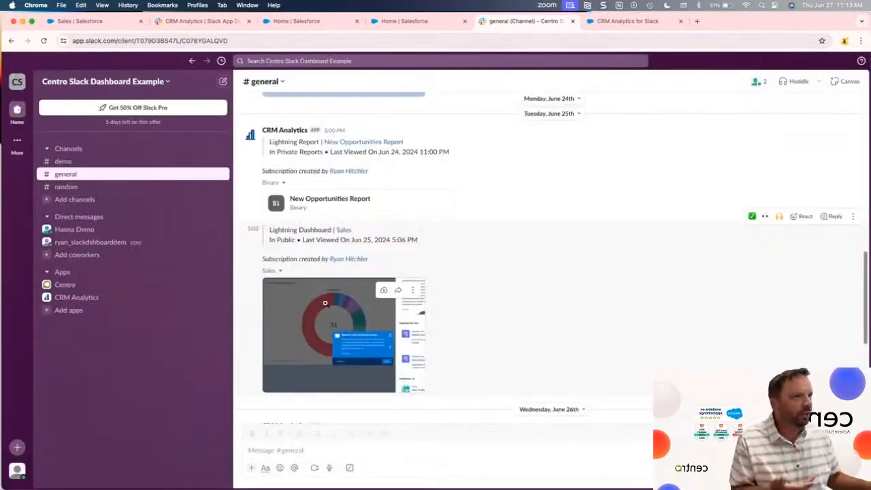
scroll(325, 306, down, 2)
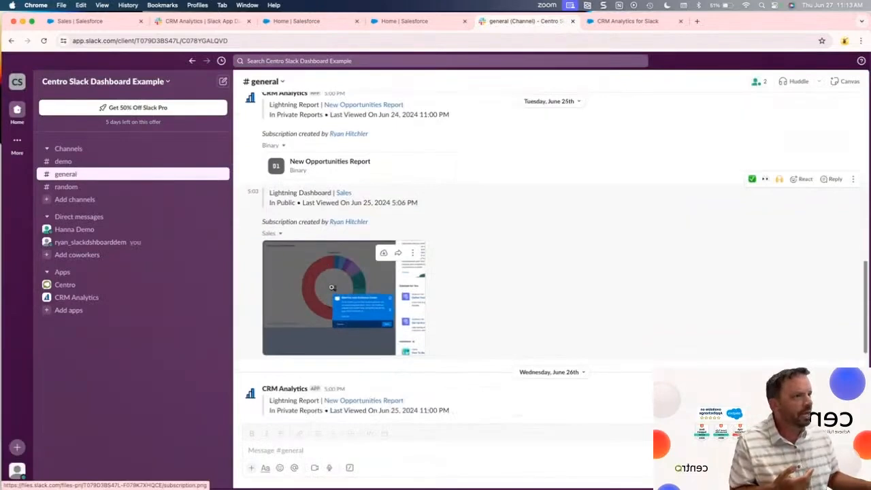
click(400, 305)
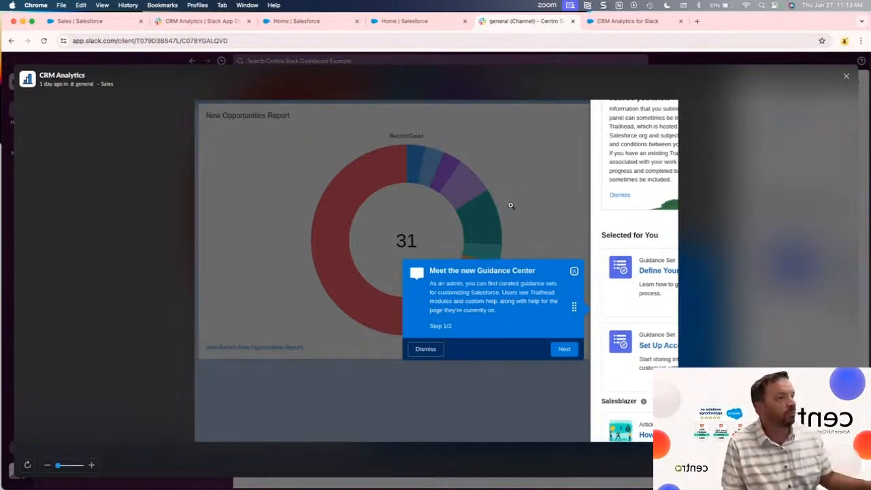
click(729, 254)
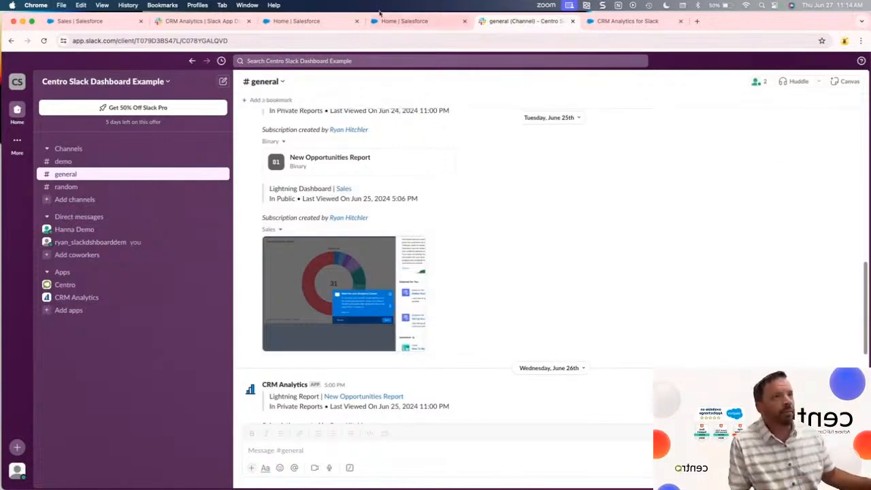
Return to the CRM Analytics for Slack help article and highlight the Salesforce experience and edition requirements.
click(329, 24)
click(421, 27)
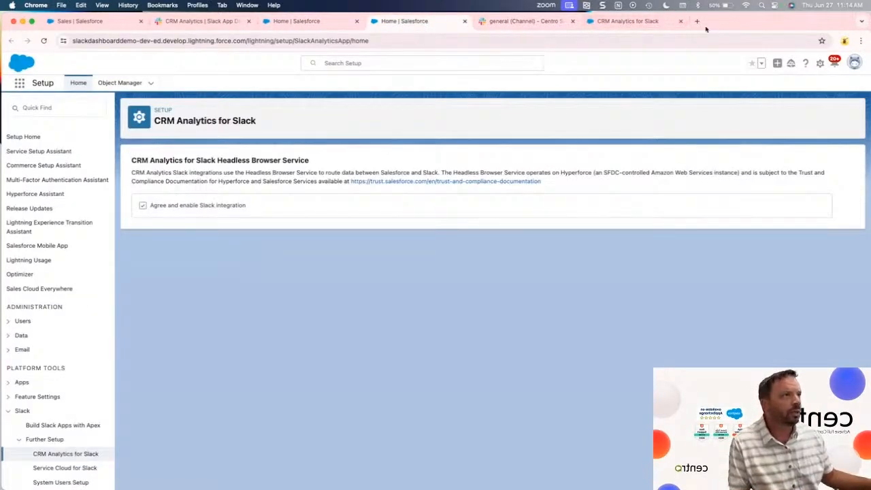
click(647, 22)
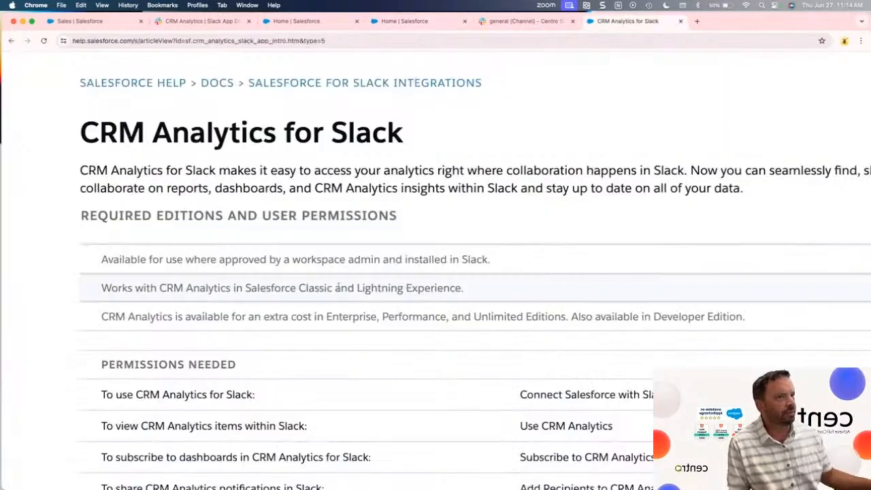
drag(102, 287, 478, 291)
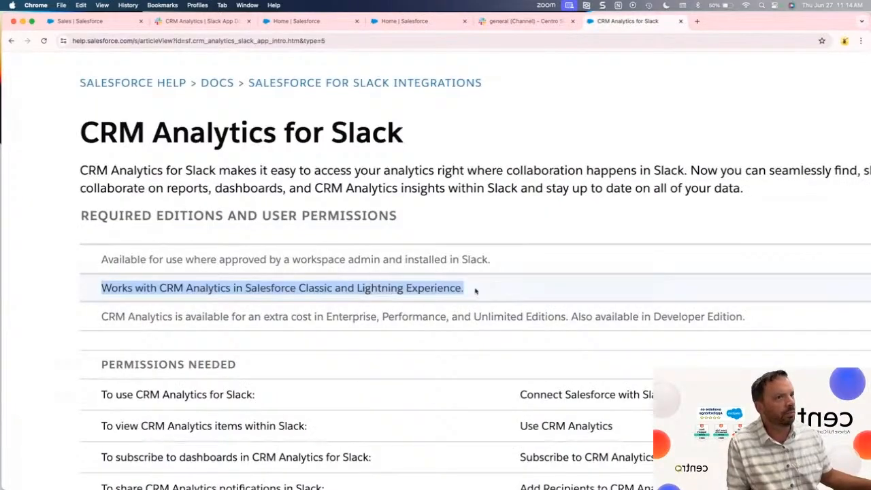
drag(98, 317, 746, 317)
Search Google for "crm analytics pricing" in a new tab, and review the edition prices on Salesforce's CRM Analytics Pricing page.
click(697, 21)
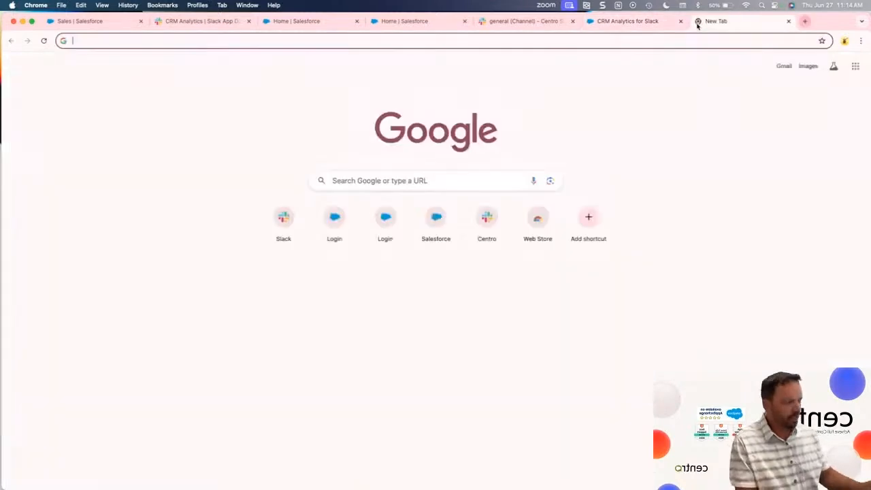
text(crm an)
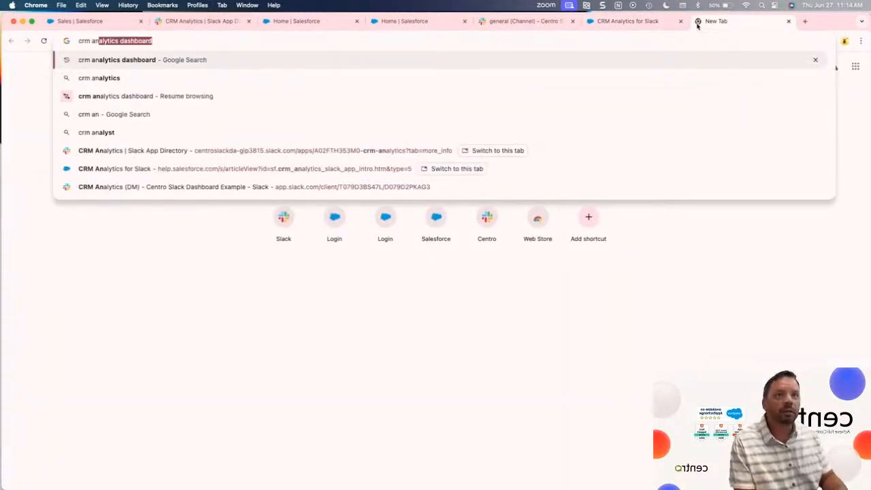
text(alytics pricing)
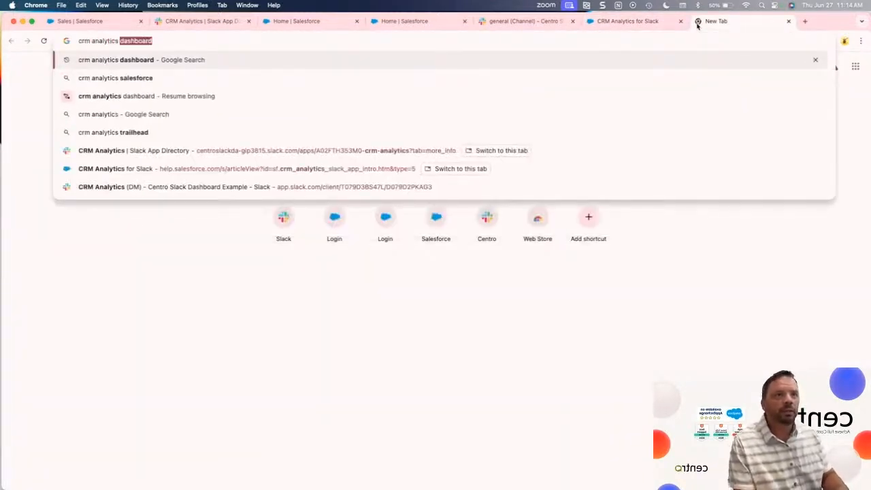
key(Return)
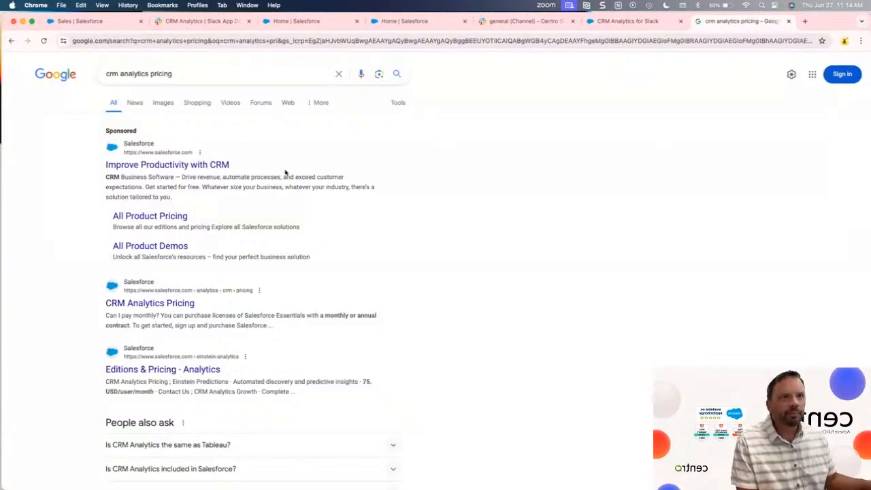
click(171, 304)
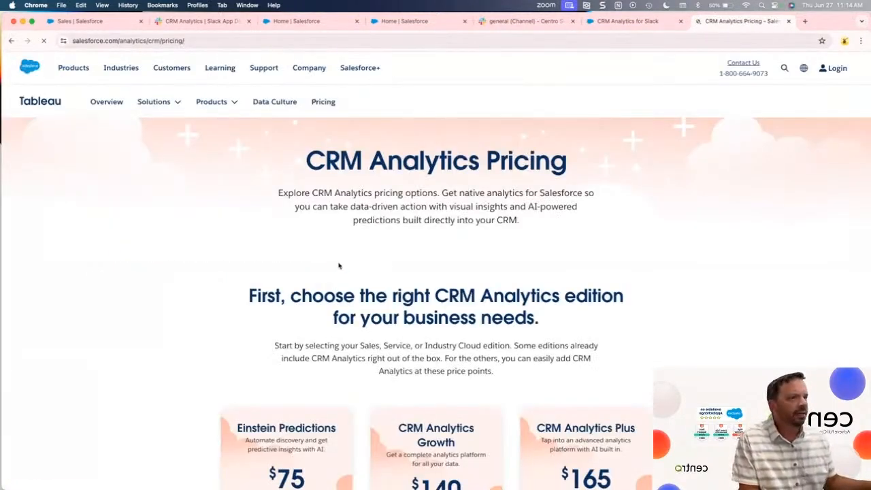
scroll(337, 269, down, 5)
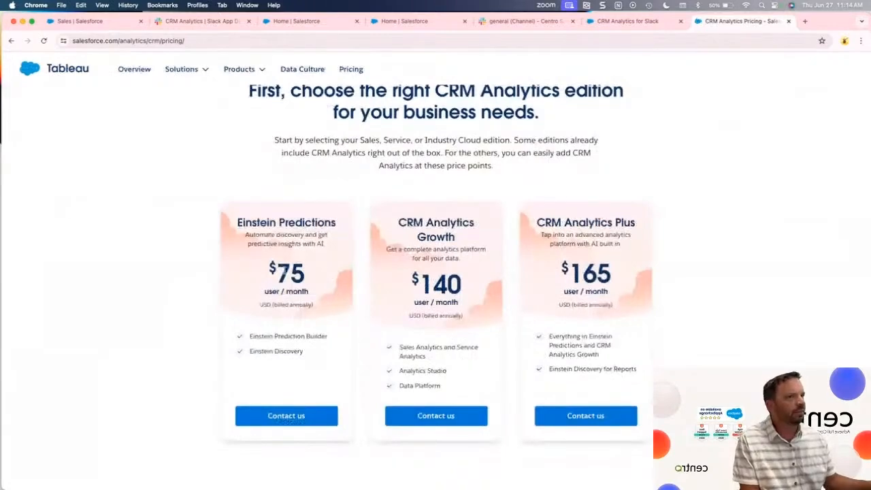
Examine the CRM Analytics edition prices, the Intelligent Apps pricing, and the feature comparison across editions on the pricing page.
scroll(317, 301, up, 1)
scroll(317, 297, up, 3)
scroll(325, 272, down, 1)
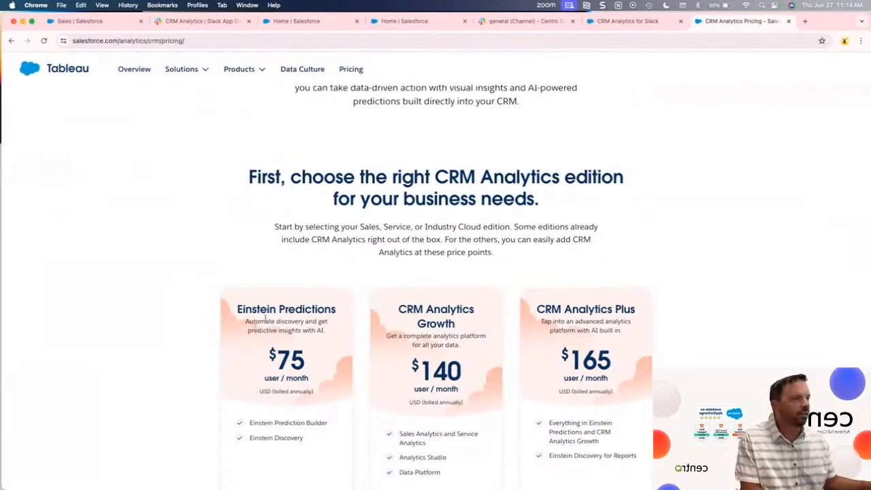
scroll(274, 308, down, 2)
scroll(276, 308, down, 2)
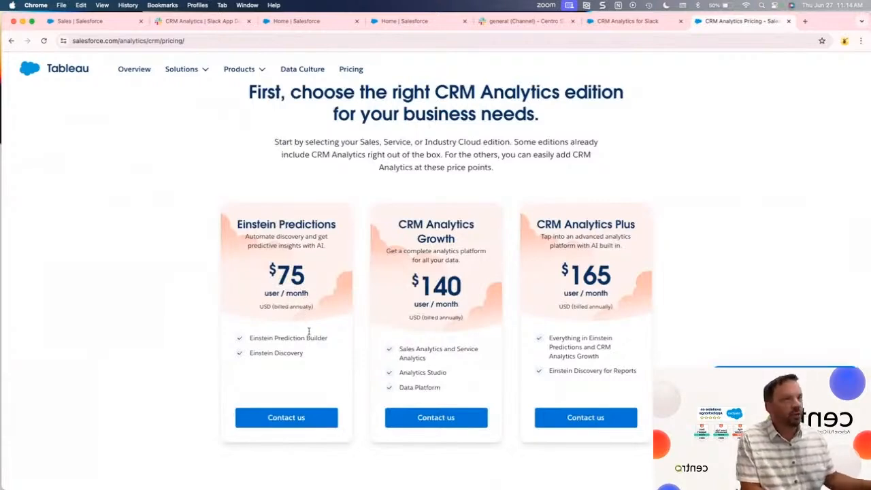
scroll(278, 293, down, 1)
scroll(279, 293, down, 3)
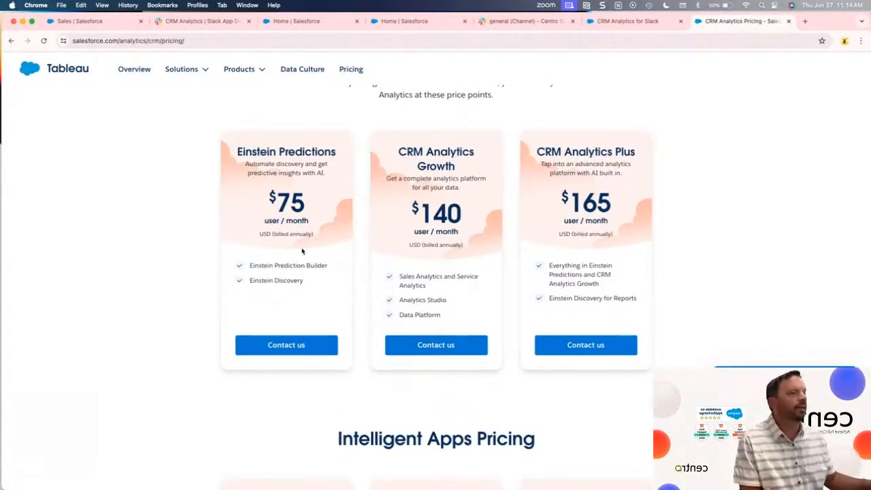
scroll(277, 248, down, 20)
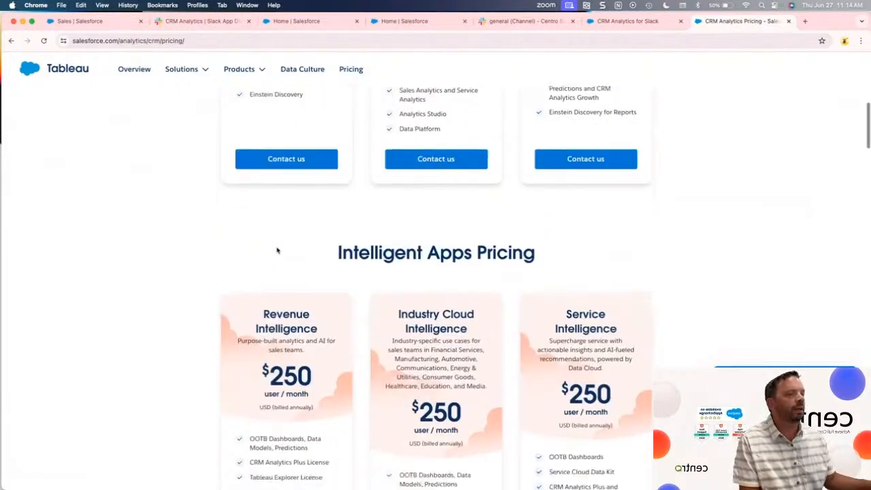
scroll(277, 248, down, 2)
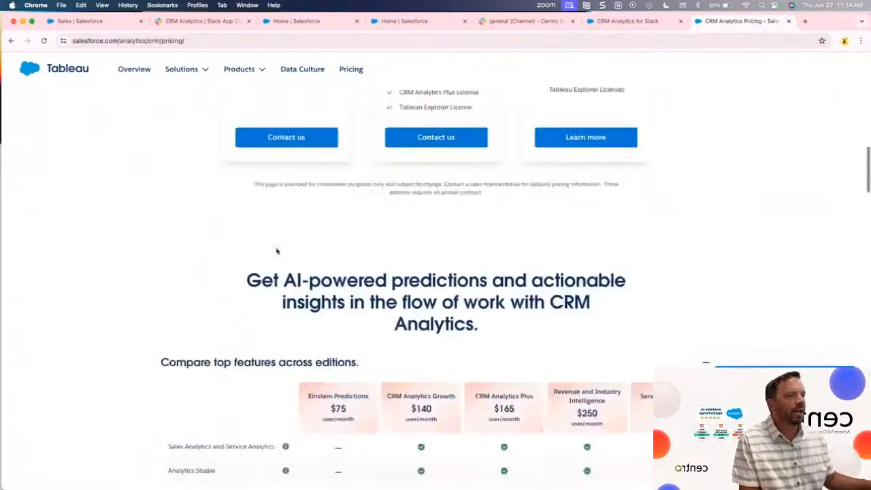
scroll(277, 249, up, 15)
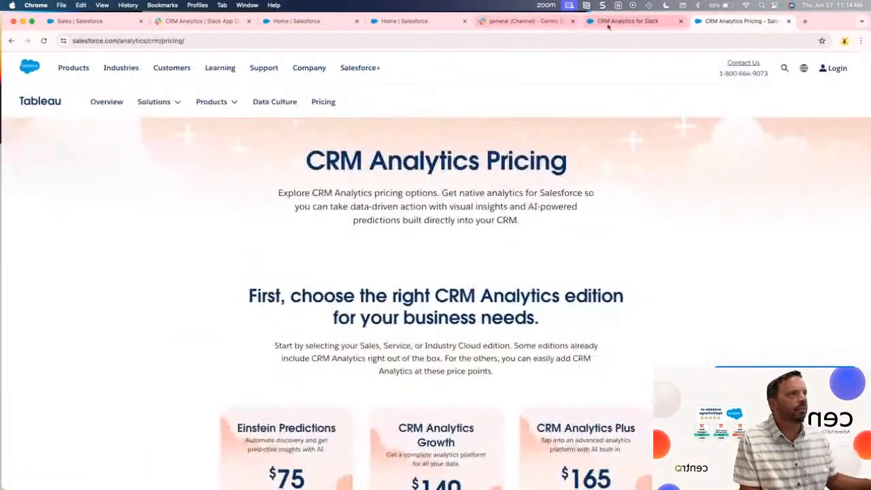
Return to the Sales dashboard in Salesforce and close its Edit Subscription dialog without saving.
click(608, 24)
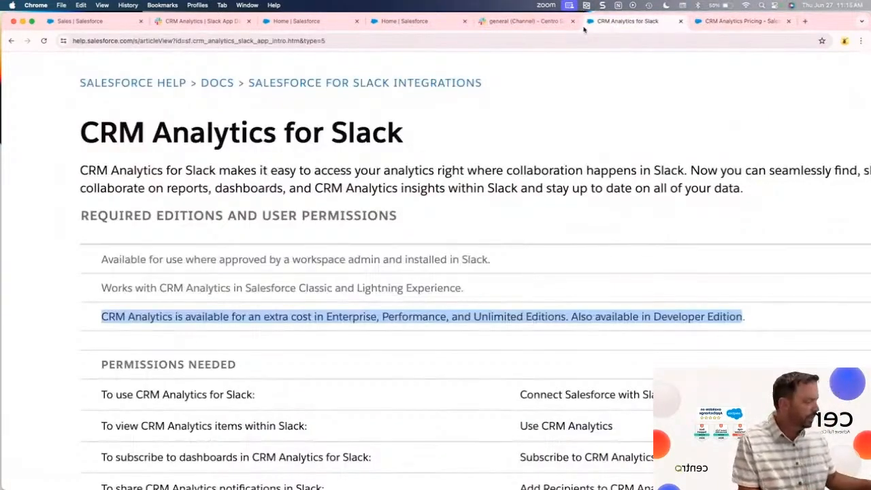
click(205, 24)
click(88, 23)
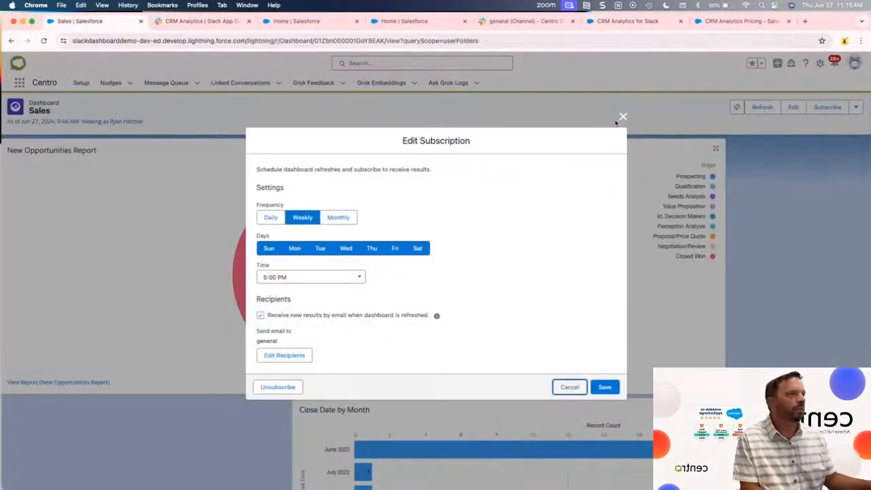
click(622, 117)
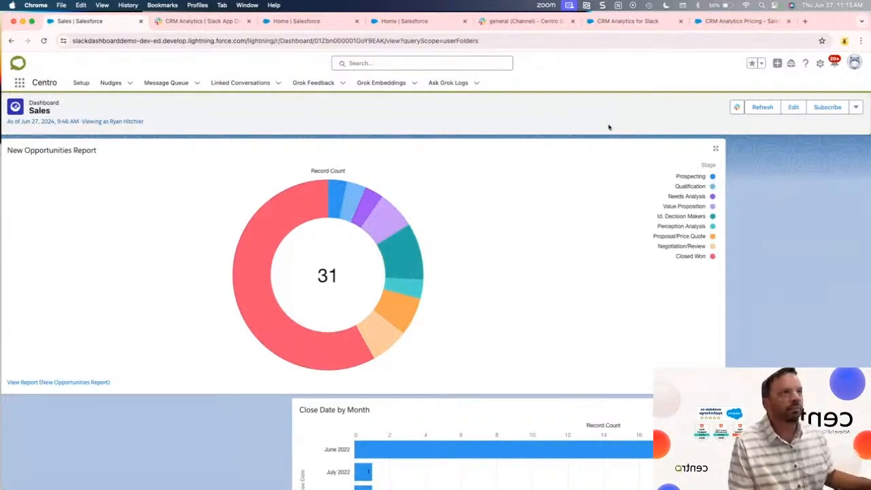
Switch to the Slack workspace and open the Centro app's home page with the organization admin settings.
click(534, 24)
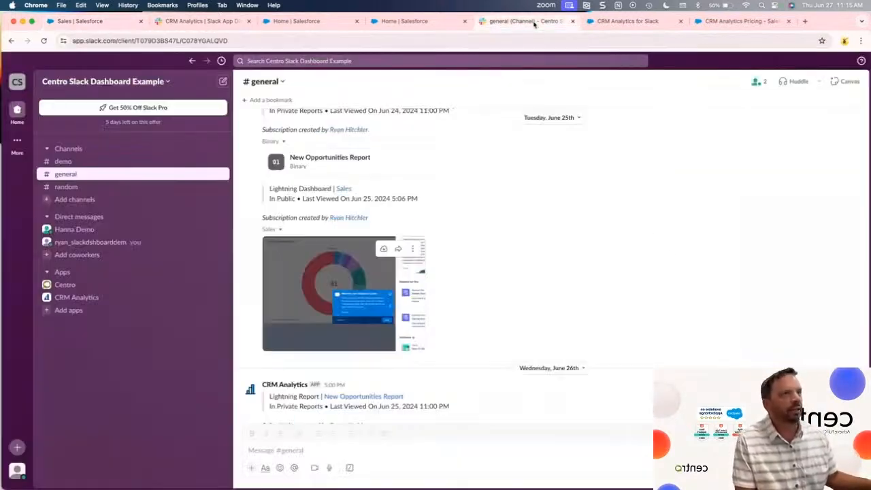
click(311, 24)
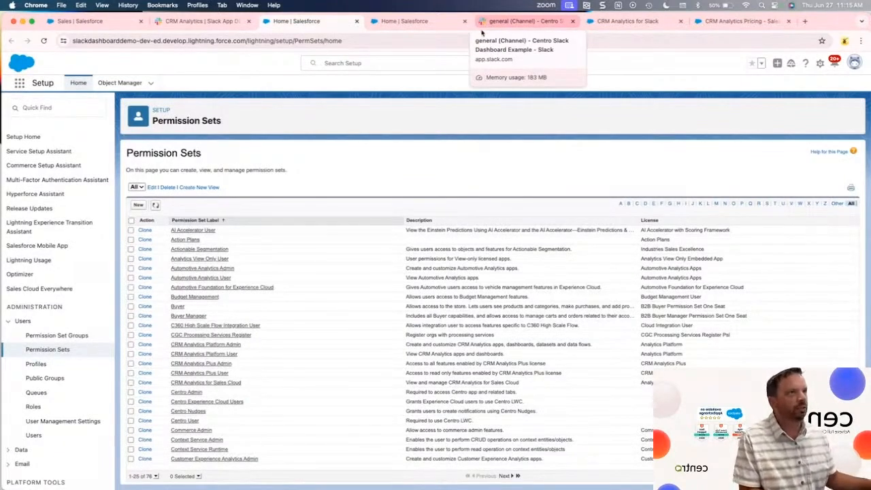
click(535, 23)
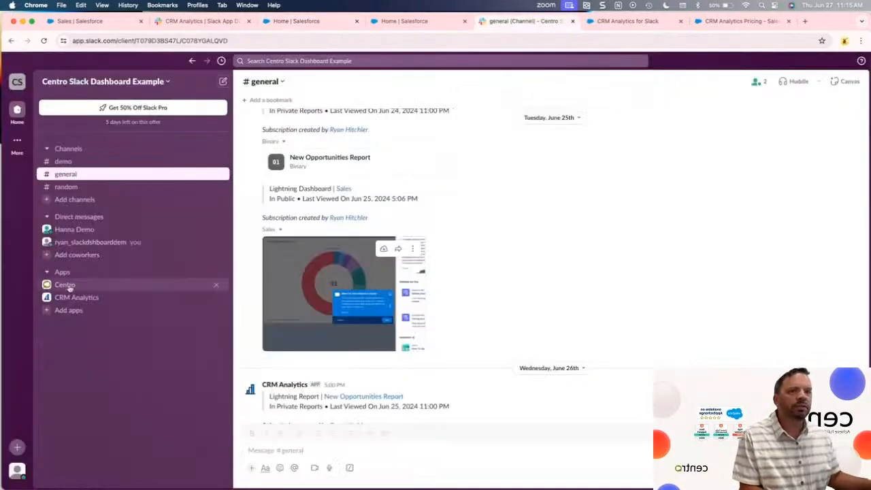
click(104, 285)
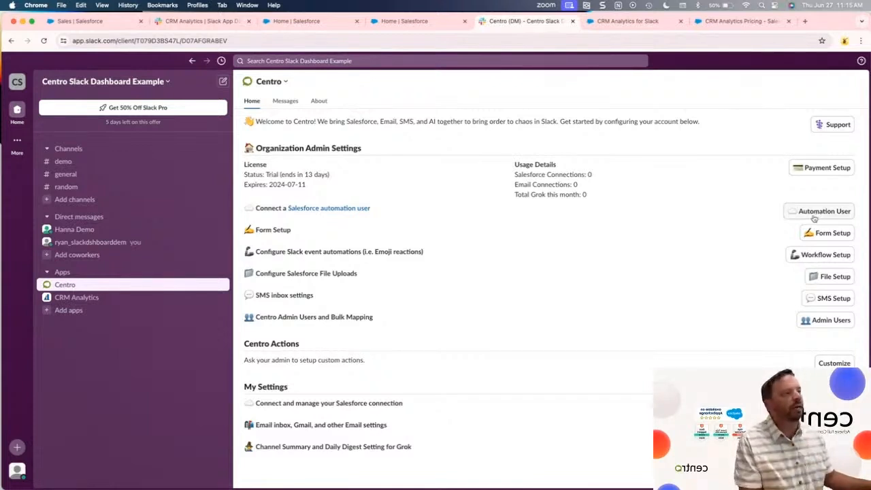
Connect Centro's default automation user to the Salesforce production org and authorize the access.
click(815, 217)
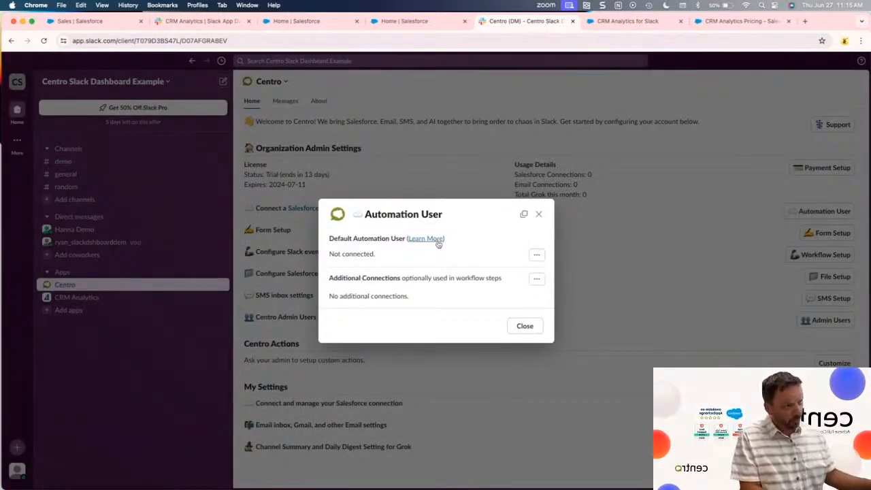
click(536, 255)
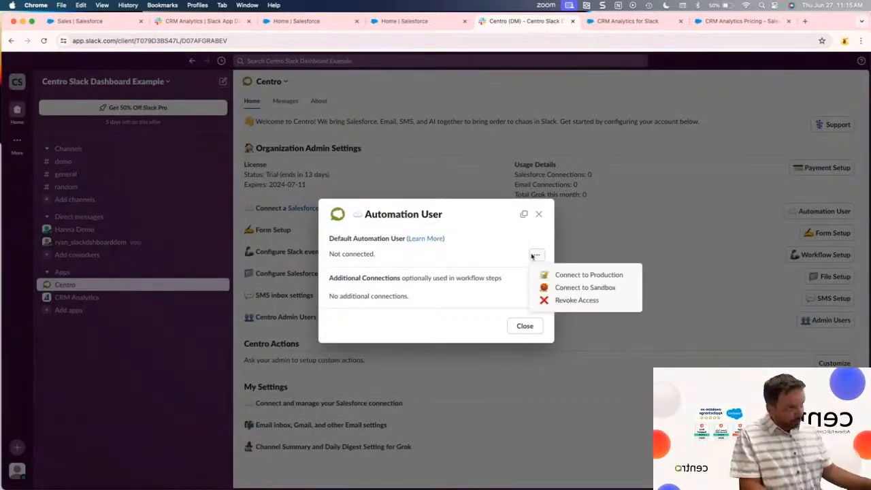
click(576, 276)
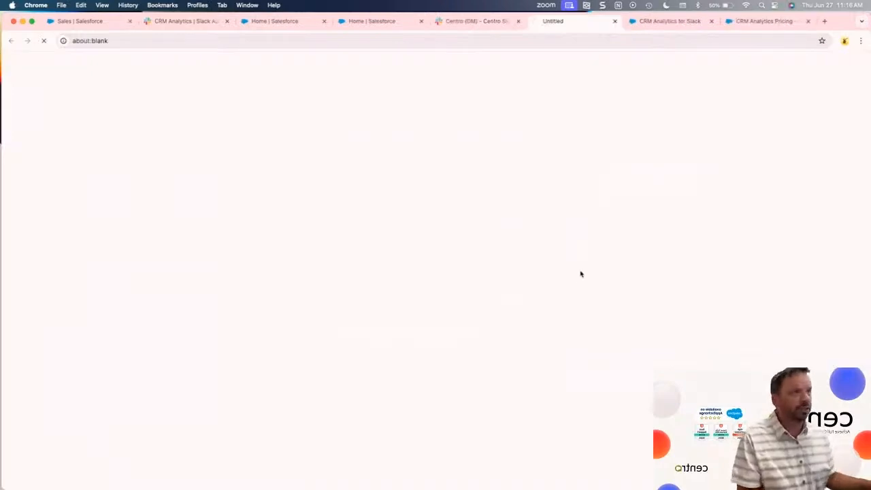
click(483, 318)
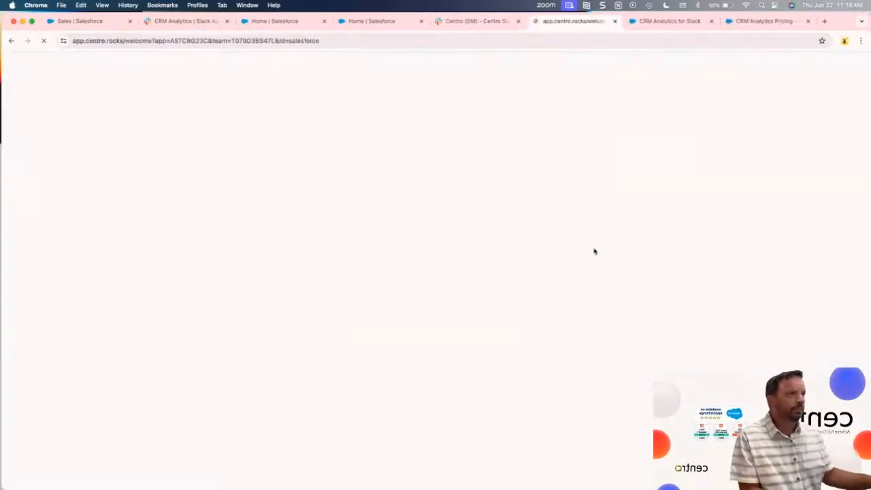
Switch to the Salesforce Permission Sets page, search the available apps for "centro", and open the Centro app.
click(265, 22)
click(20, 83)
text(c)
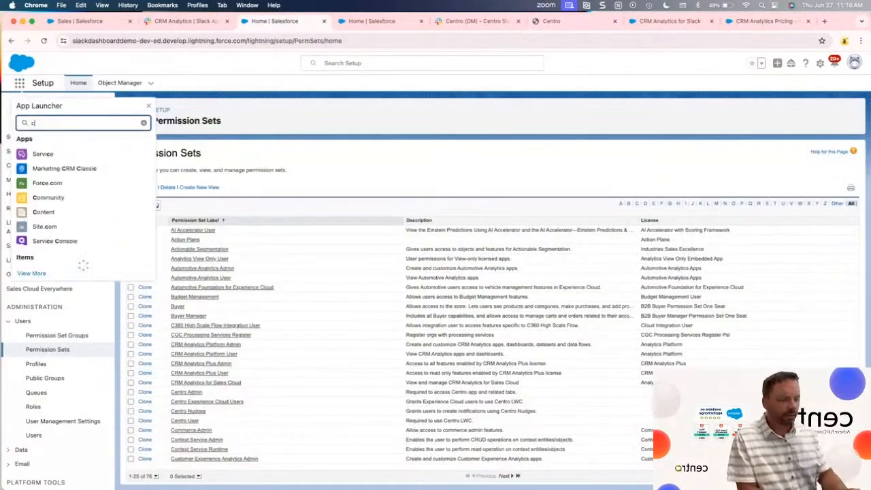
text(entro)
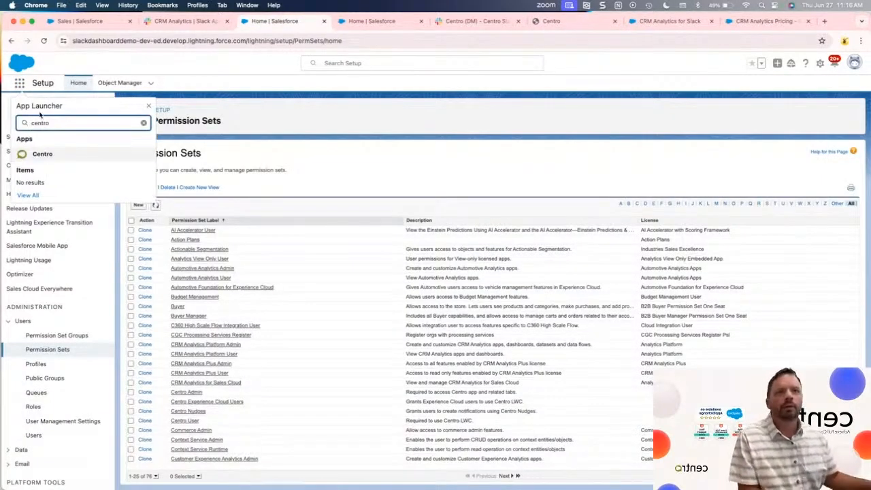
click(42, 154)
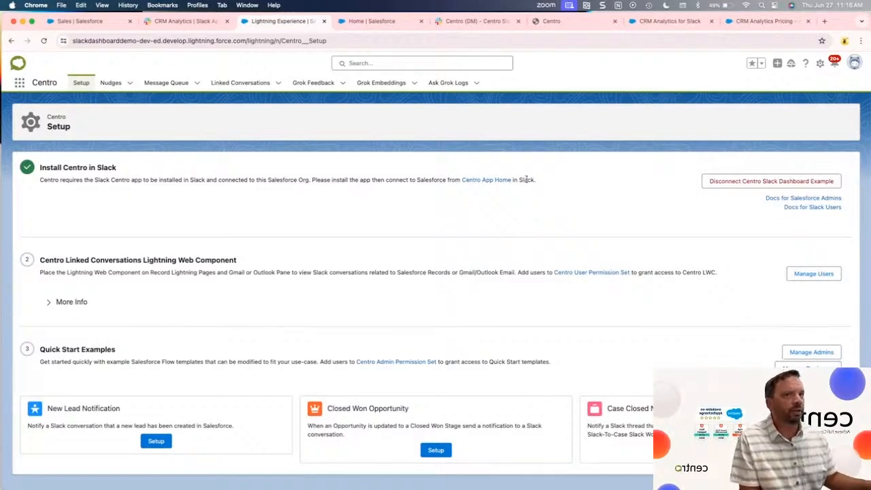
Open Centro's Nudges and show the All Nudges list view.
click(113, 84)
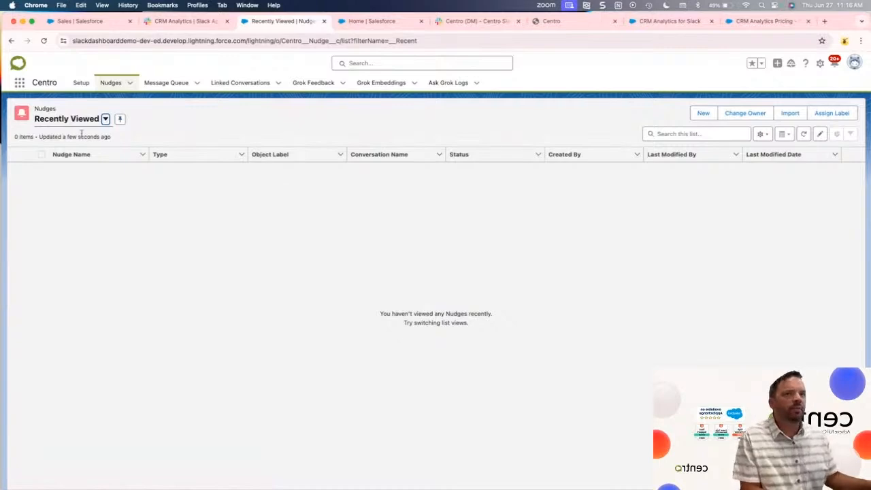
click(83, 126)
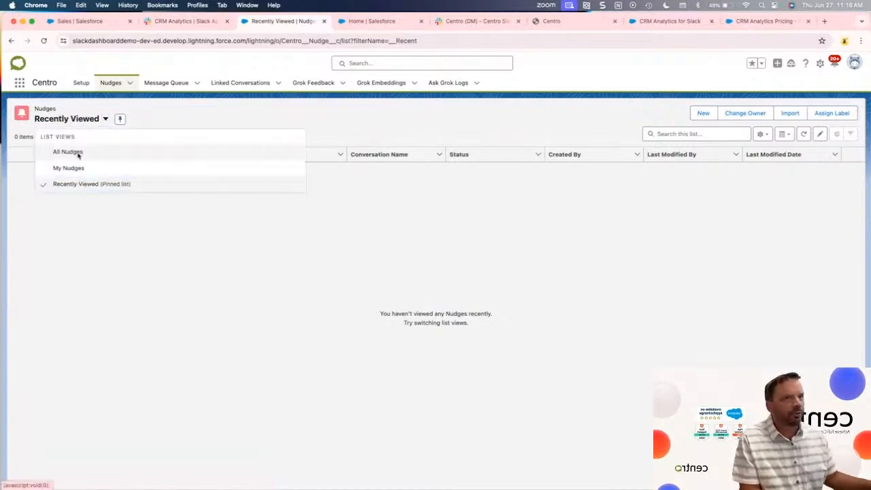
click(79, 154)
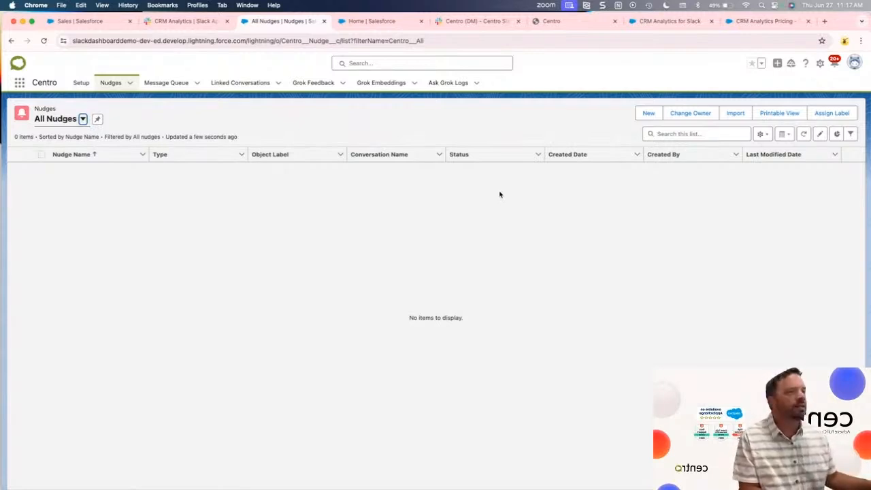
Create and save a new nudge named "Dashboard Example", leaving its description empty.
click(648, 113)
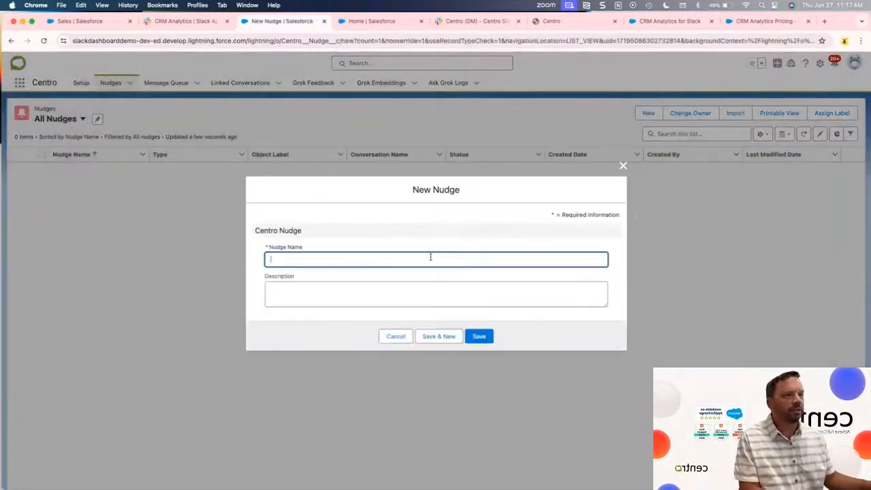
text(Dash)
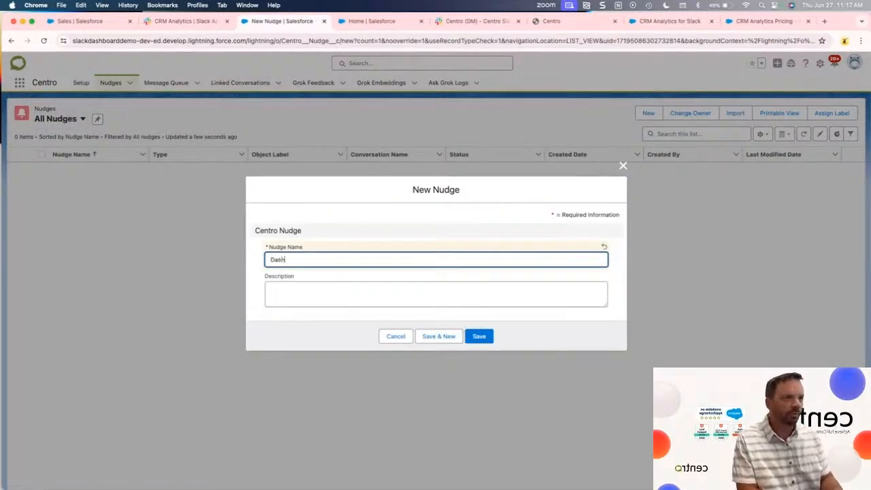
text(boarded)
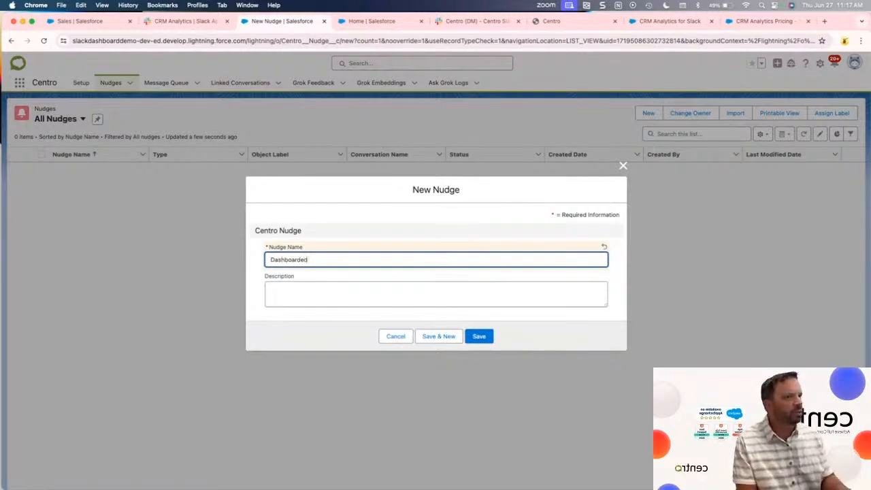
key(BackSpace)
key(BackSpace)
text(Example)
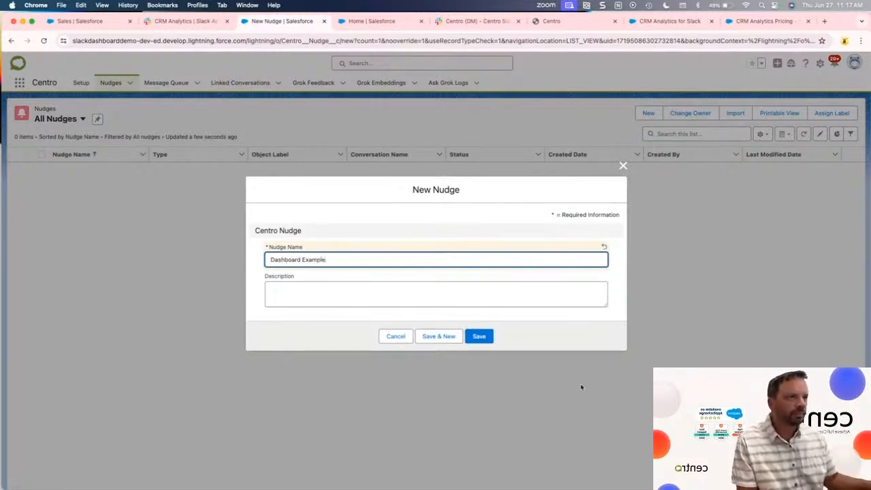
click(490, 339)
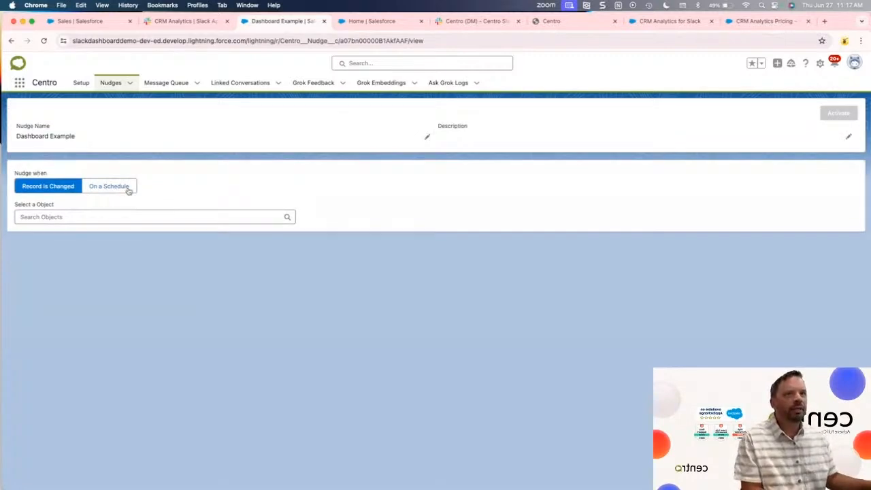
Review the nudge's trigger options, keep Record is Changed, and choose Case as the object.
scroll(72, 206, up, 5)
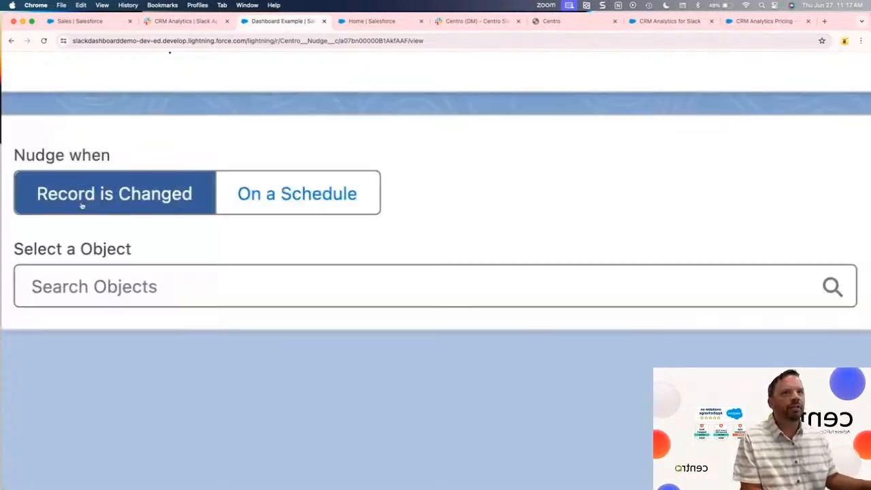
scroll(128, 209, left, 2)
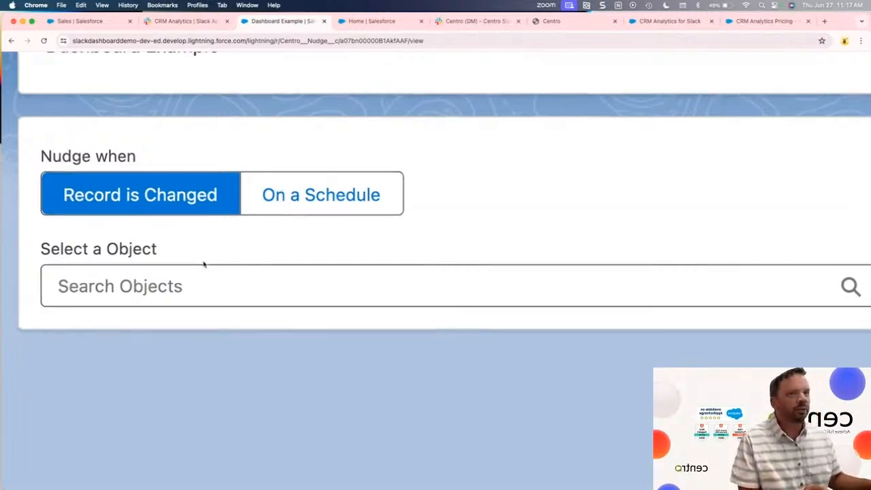
scroll(203, 265, down, 5)
click(156, 217)
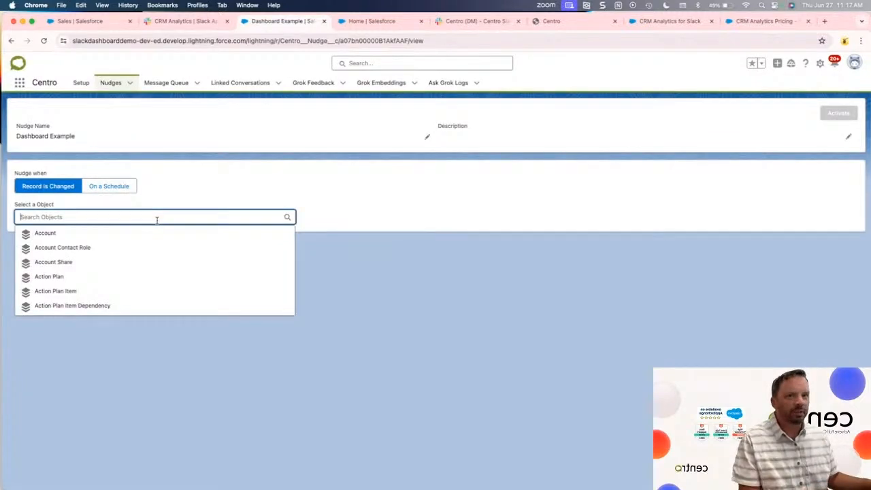
text(case)
click(52, 238)
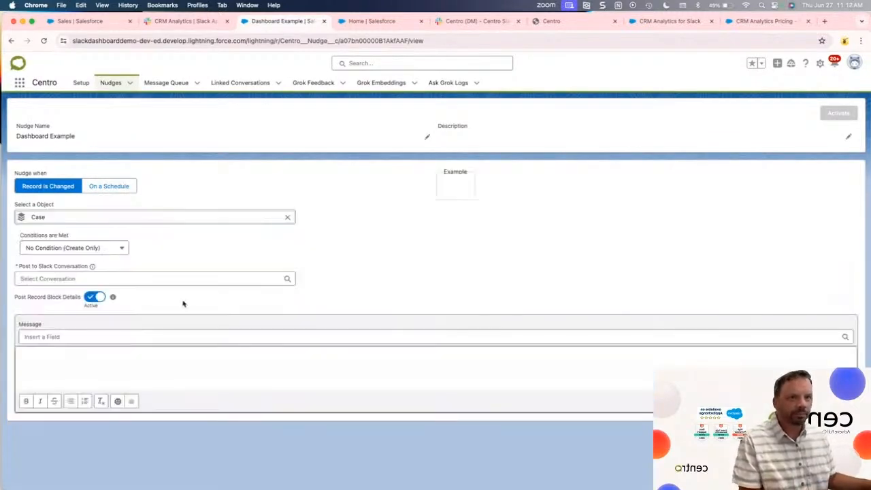
Review the condition options for the Case nudge and set them to All Conditions are Met (AND).
click(98, 251)
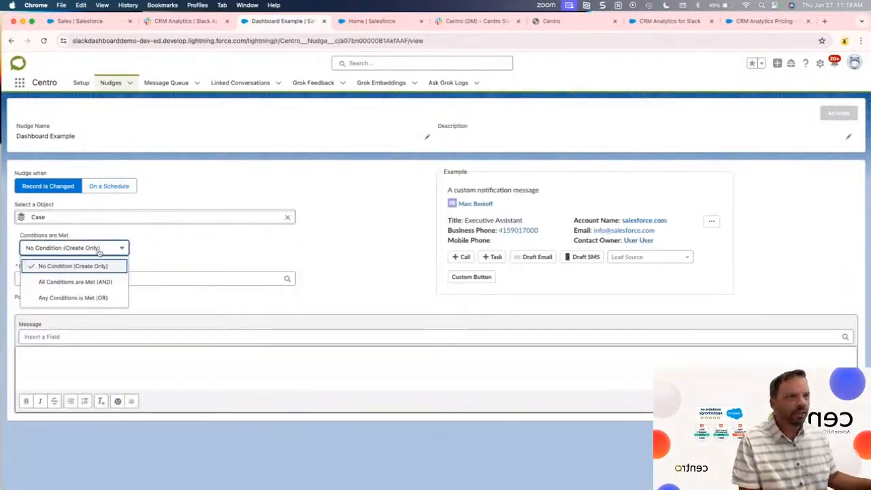
click(100, 252)
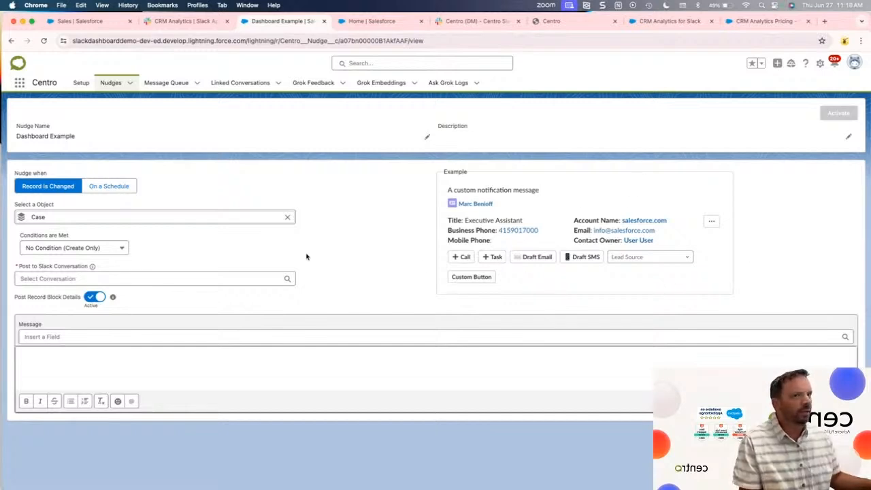
click(86, 248)
click(85, 282)
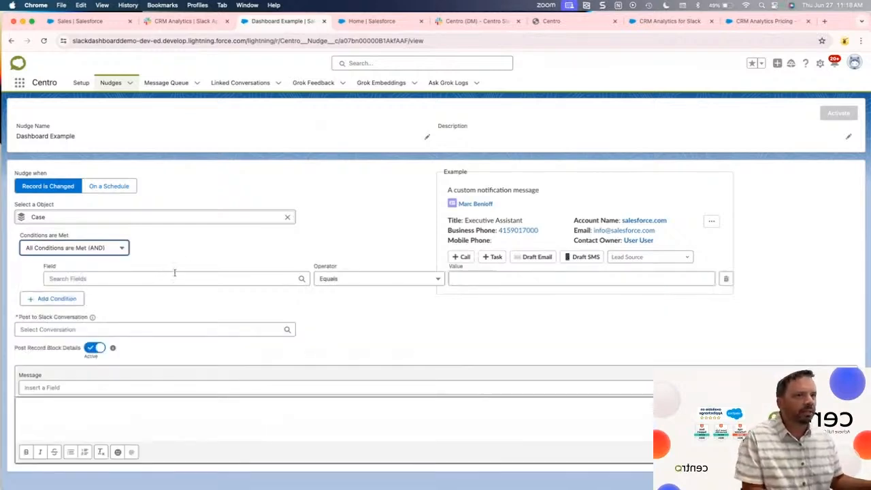
Set the nudge condition to Status Equals Closed.
click(177, 278)
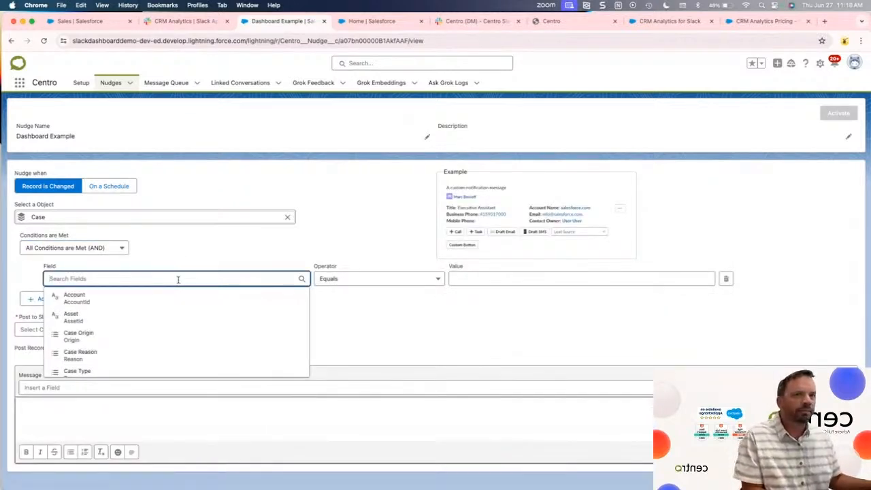
text(stat)
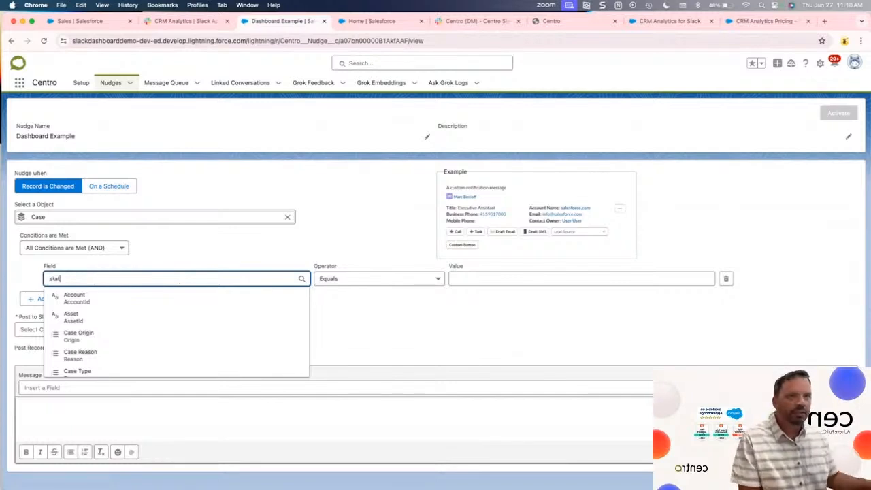
click(171, 300)
click(517, 279)
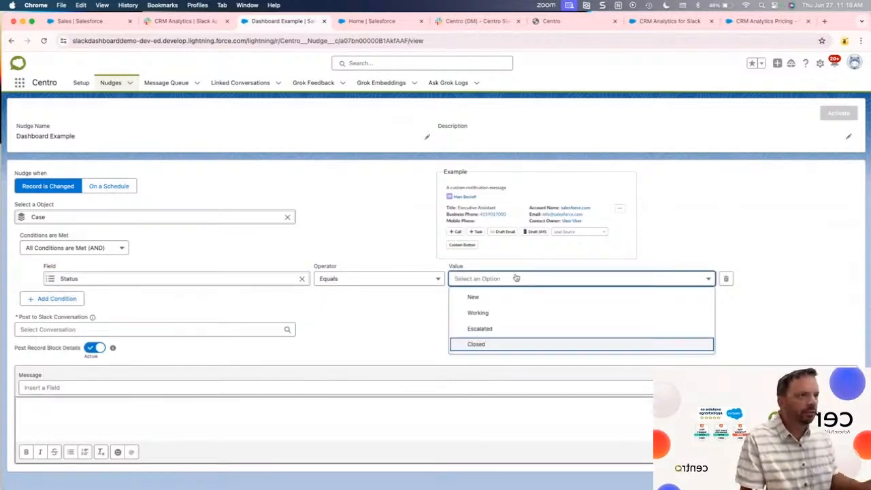
click(475, 346)
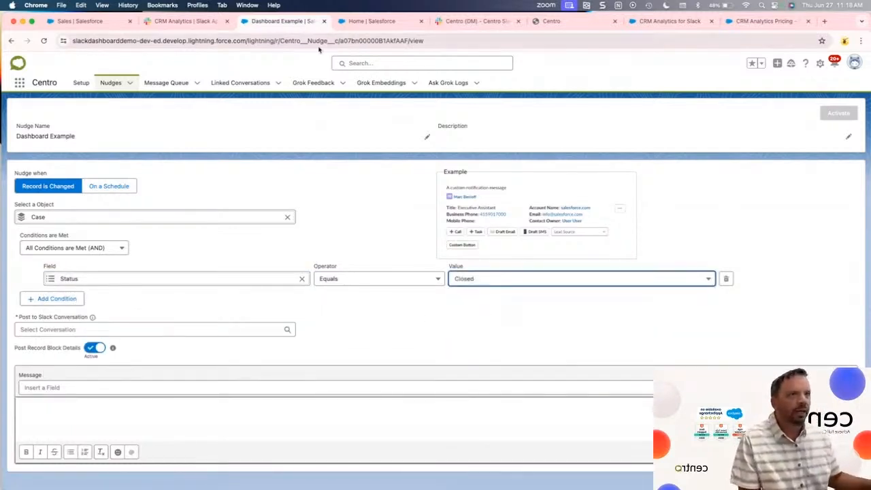
Set the nudge to post to the demo Slack channel.
click(160, 330)
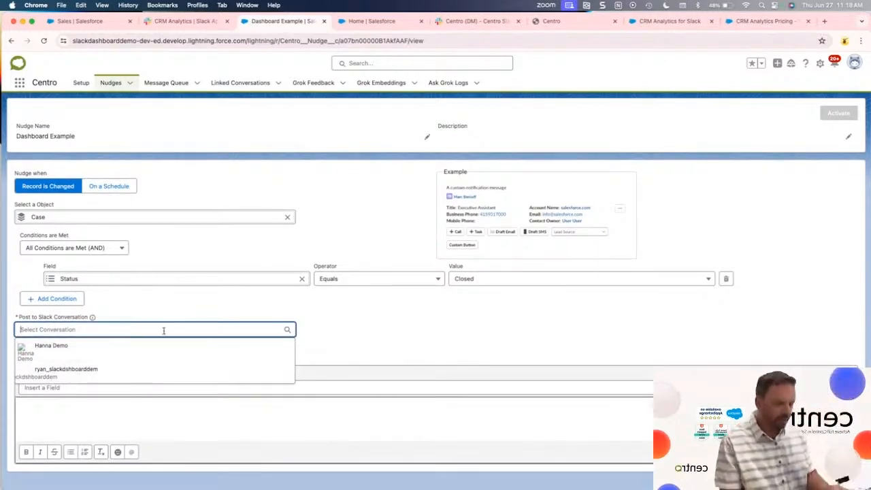
text(demo)
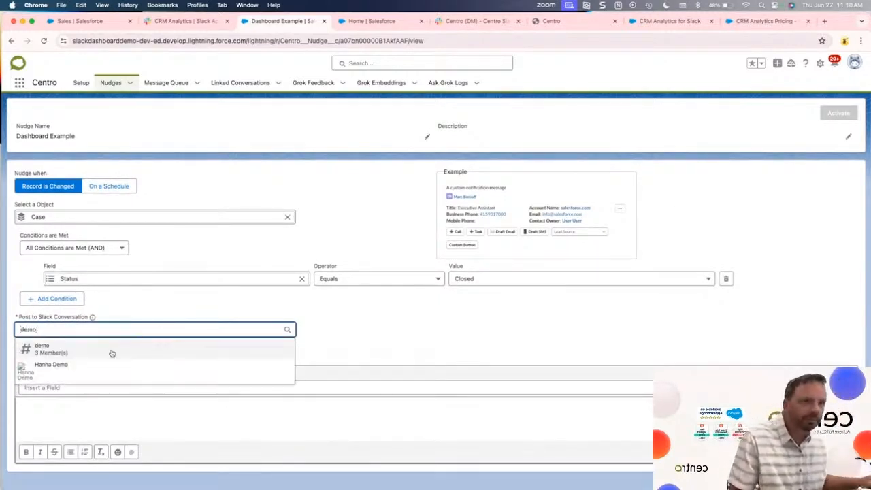
click(111, 352)
Write the message "Case closed!" with a thumbs-up emoji in front and a mention of a Slack user at the end.
click(137, 387)
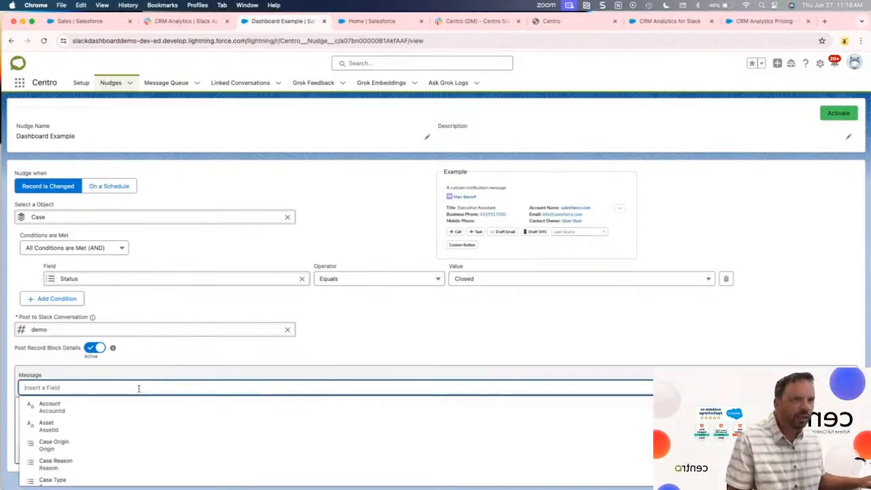
click(171, 370)
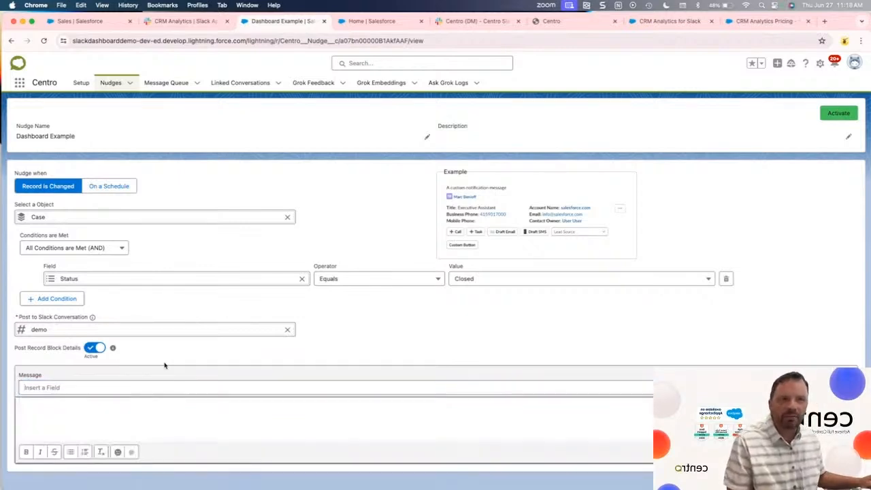
click(126, 416)
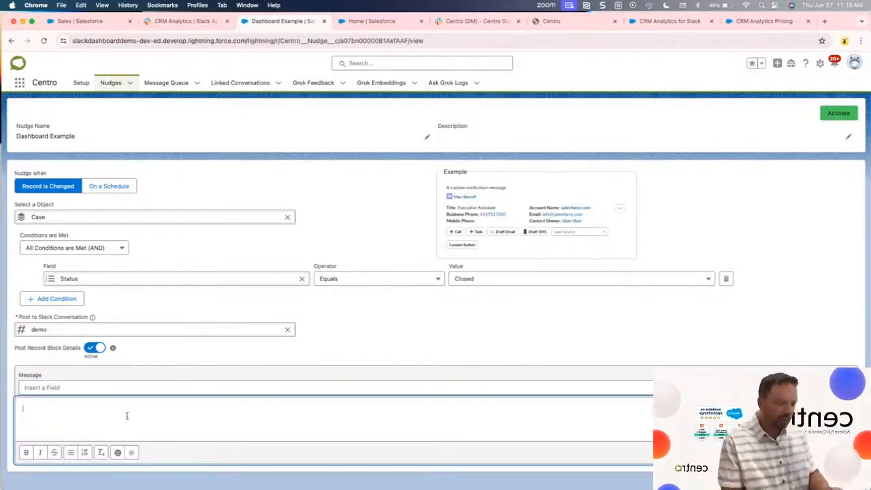
text(Case closed!)
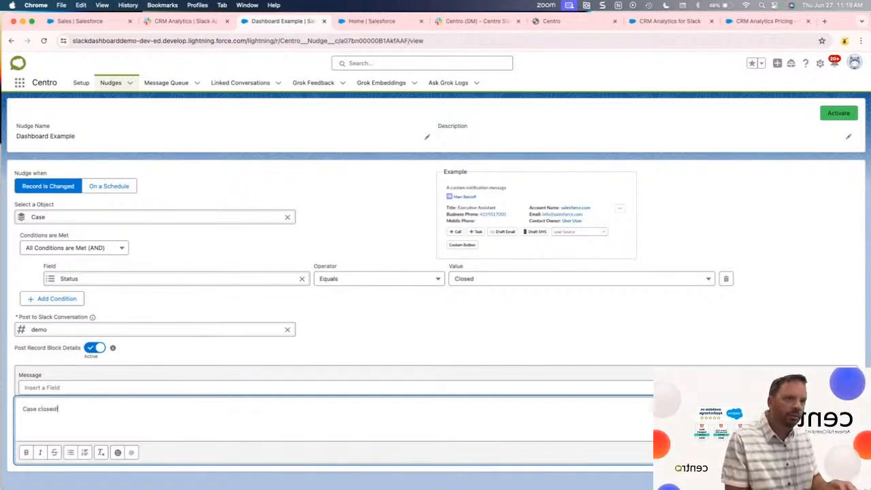
click(118, 453)
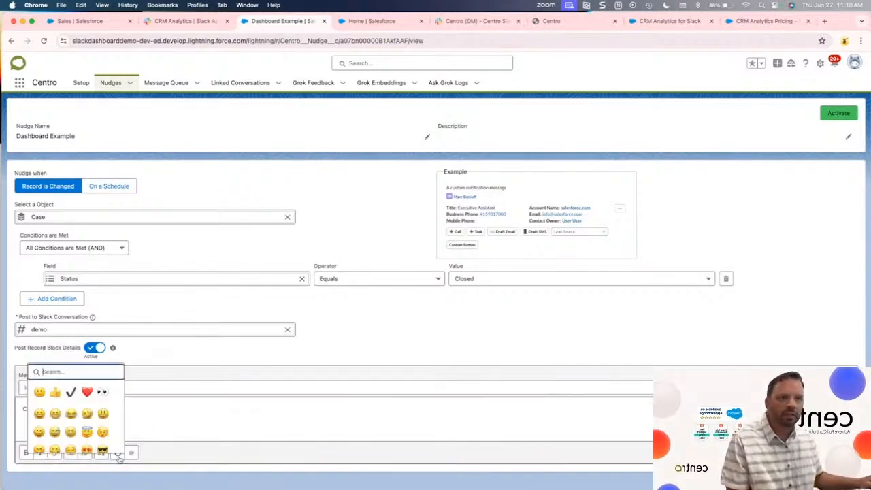
click(56, 392)
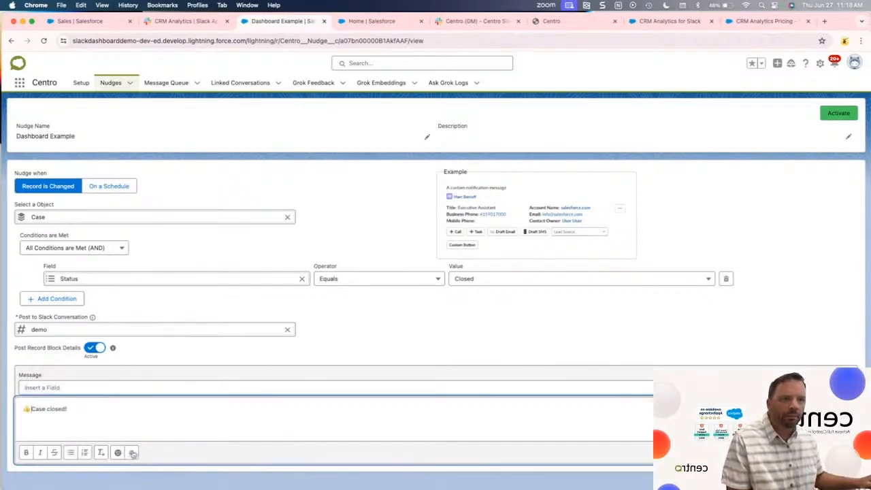
click(95, 410)
click(130, 452)
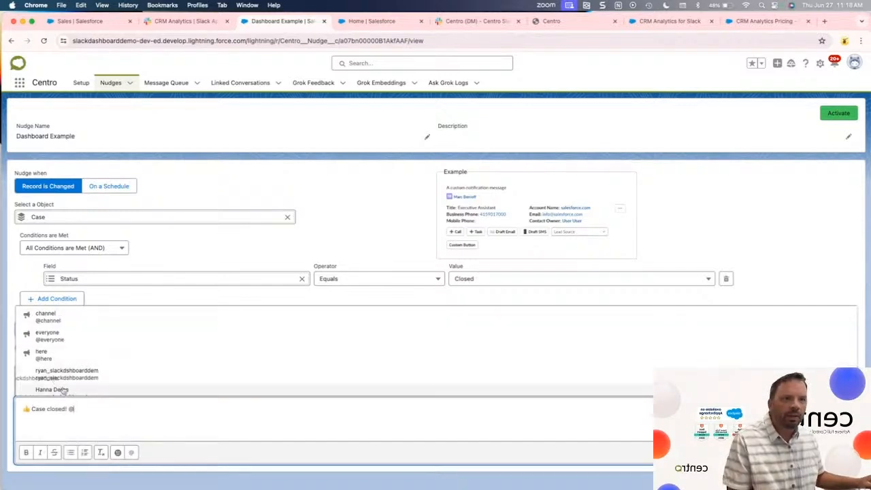
click(109, 388)
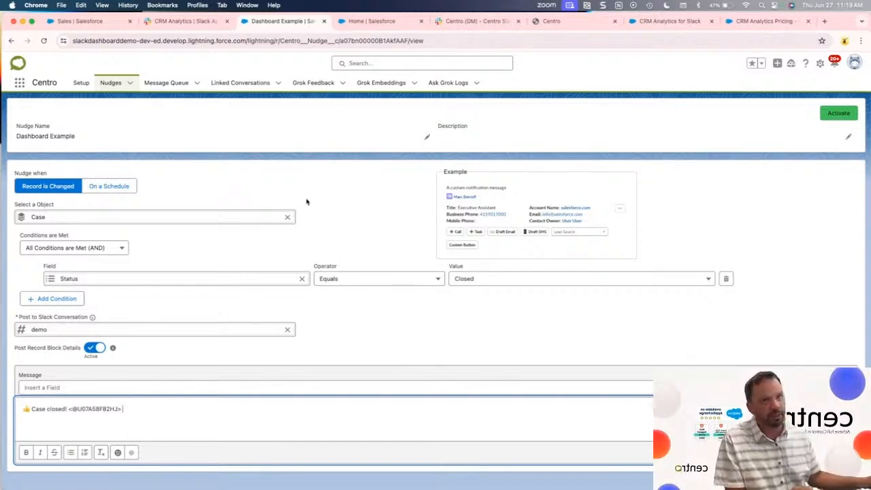
Change the nudge trigger to On a Schedule, keeping the Jun 27, 2024 starting date and Daily frequency.
click(111, 188)
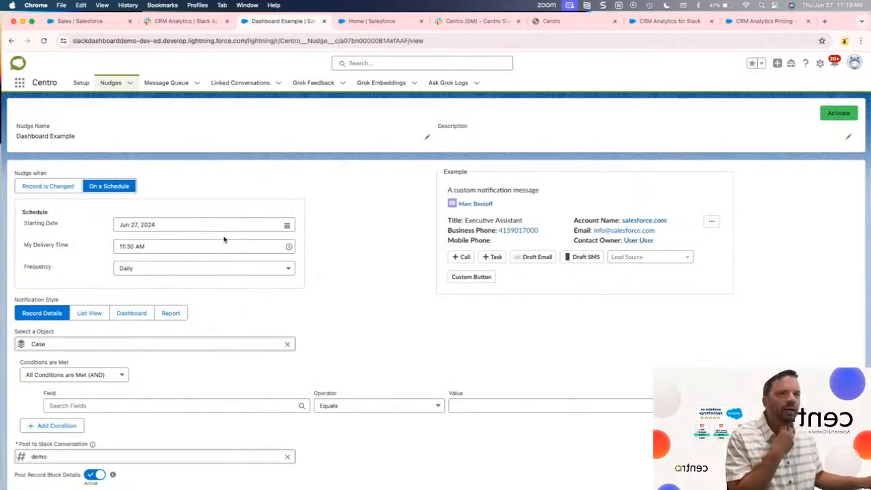
click(175, 226)
click(251, 365)
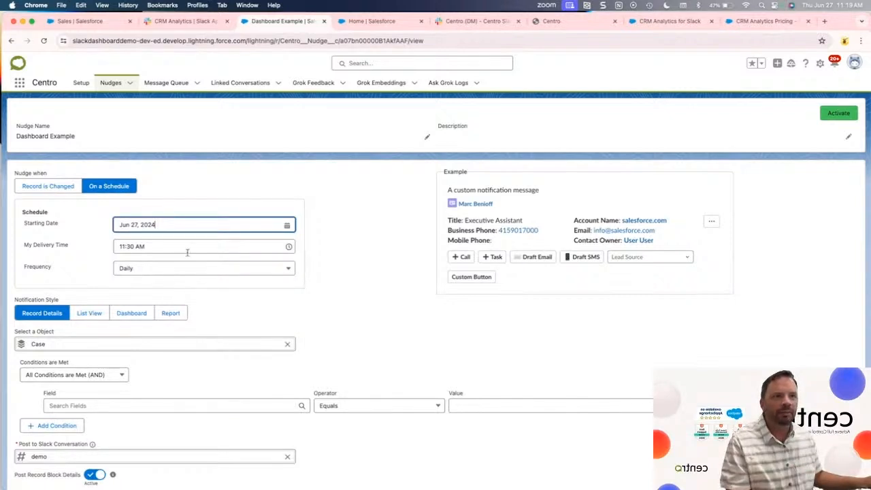
click(177, 269)
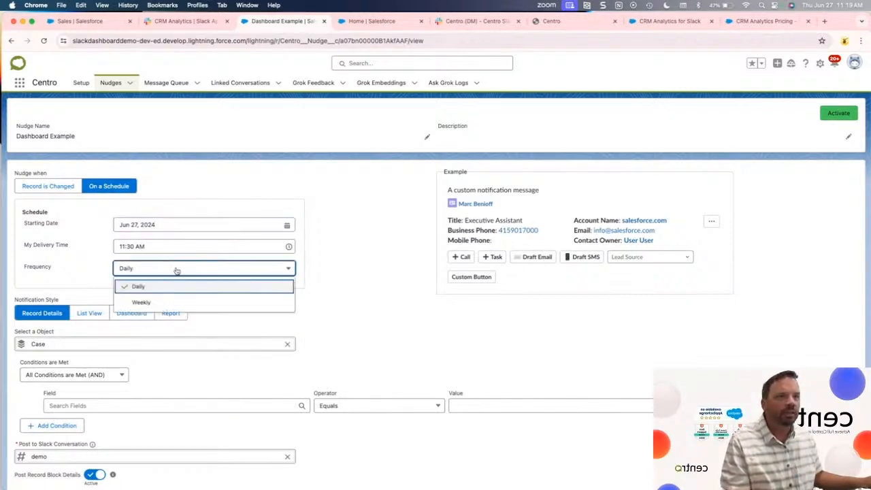
click(326, 279)
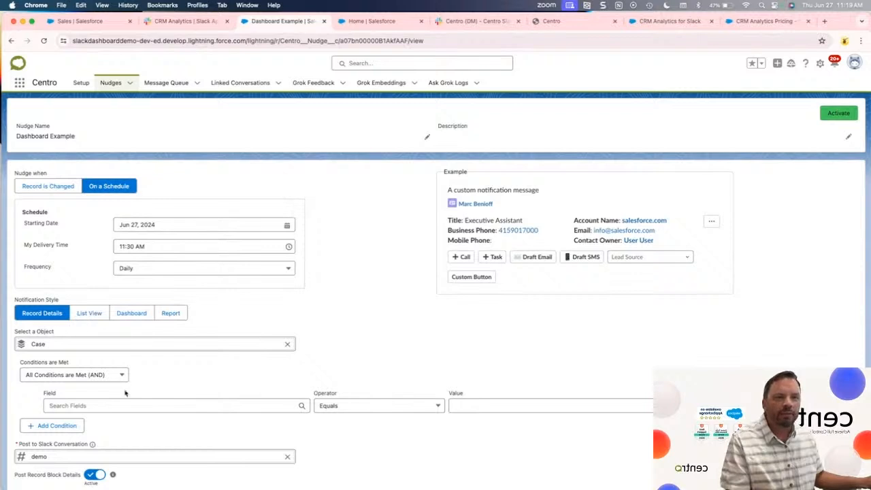
Preview the List View notification style, switch the style to Dashboard and choose the Sales dashboard.
click(87, 315)
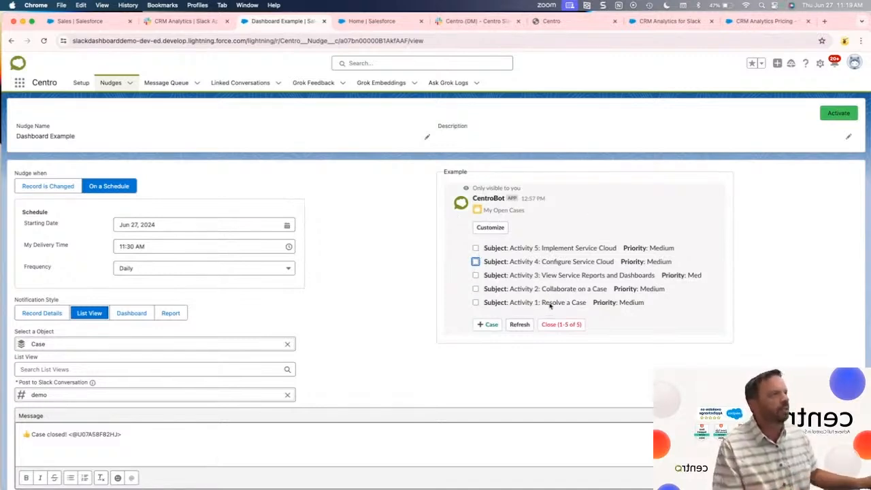
click(133, 315)
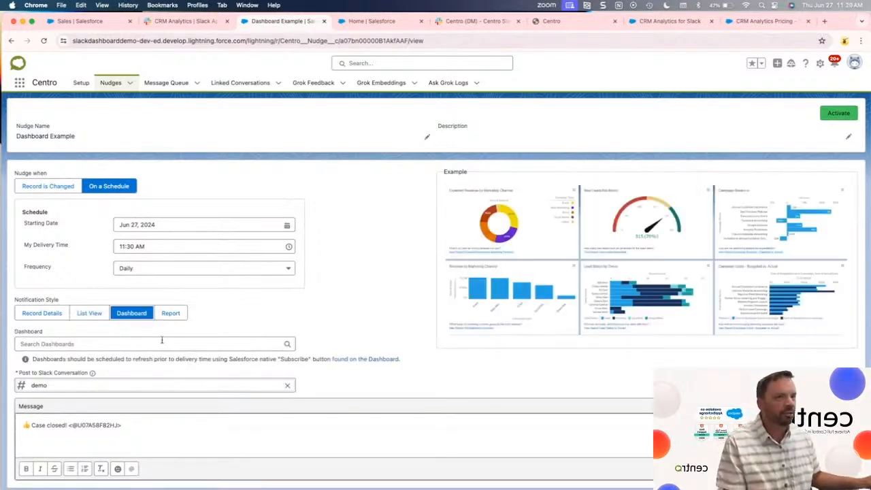
click(162, 343)
click(92, 362)
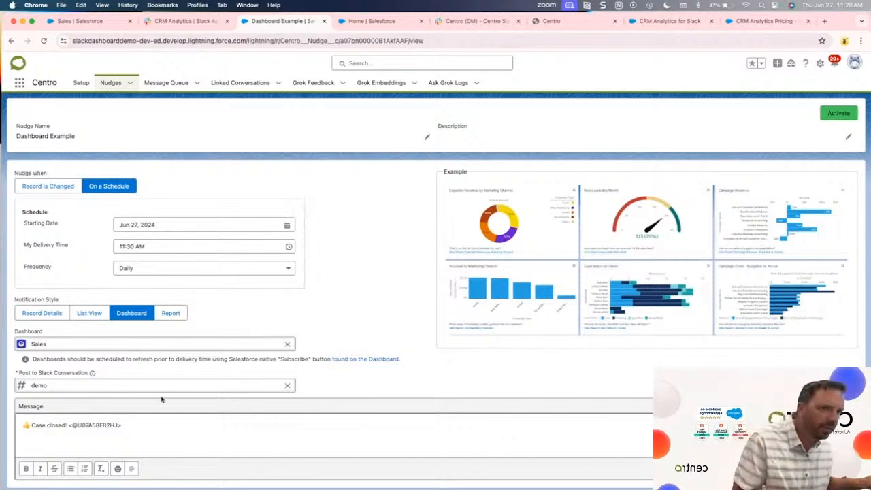
Replace the message with "Here's the Sales Dashboard!" plus a red heart emoji and activate the nudge.
click(164, 426)
key(ctrl+a)
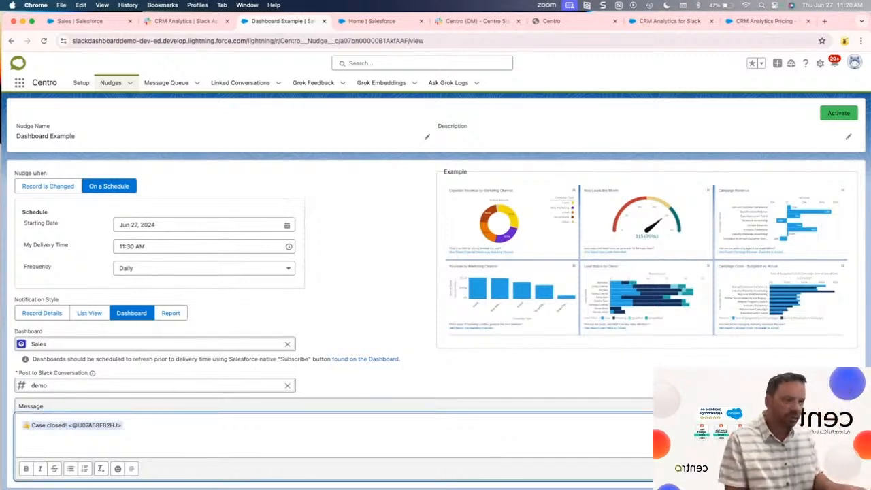
key(BackSpace)
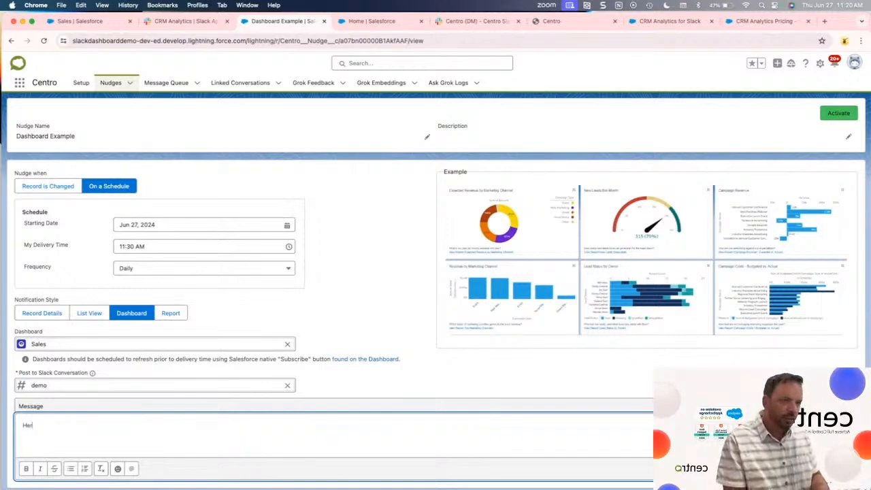
text(Here's the Sale)
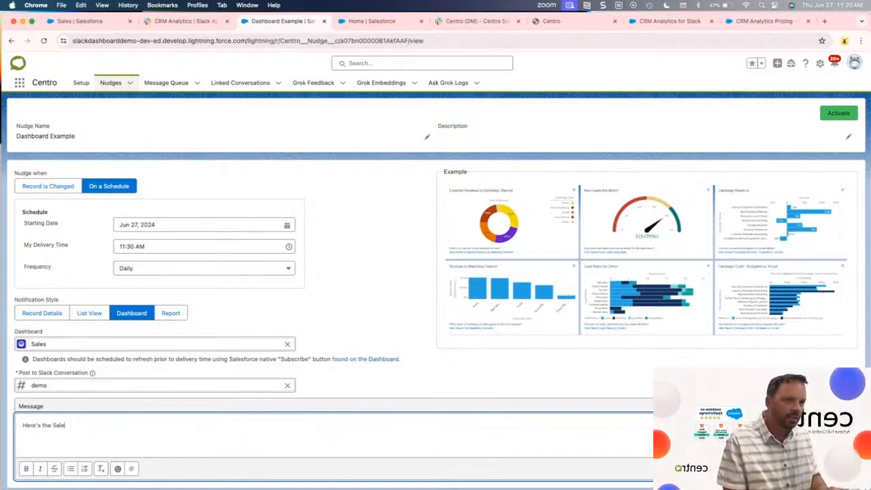
text(s Dashboard!)
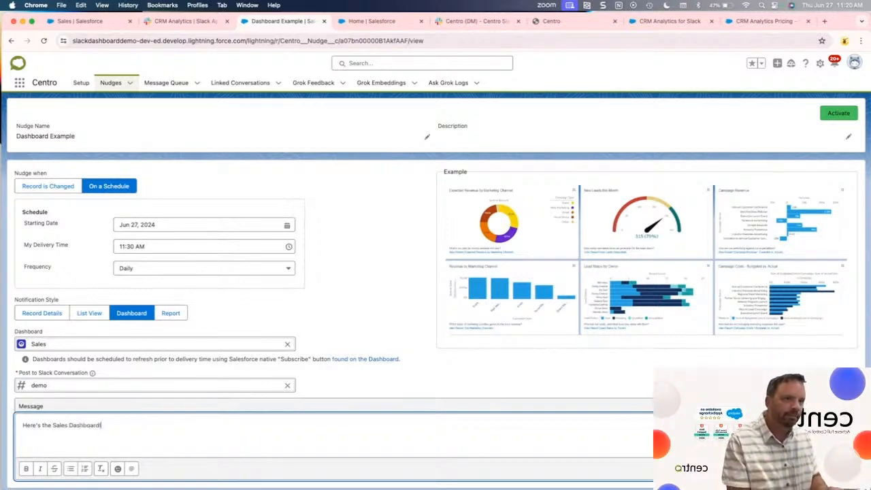
click(117, 468)
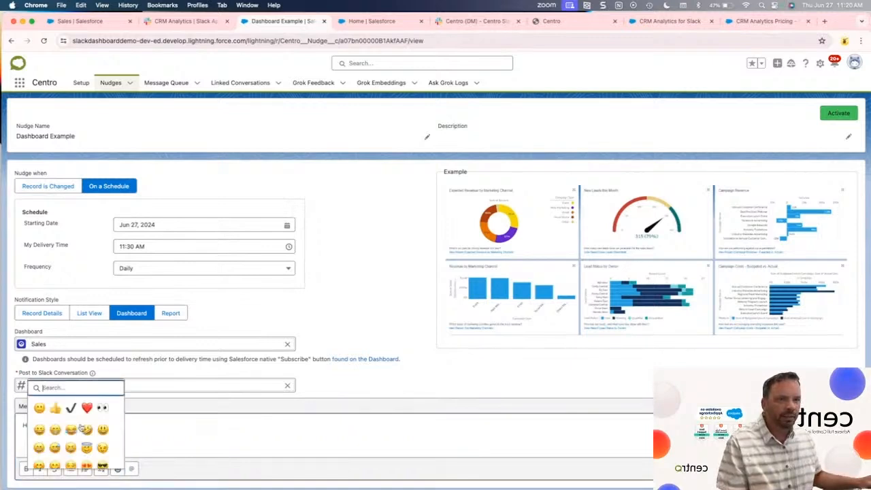
click(87, 408)
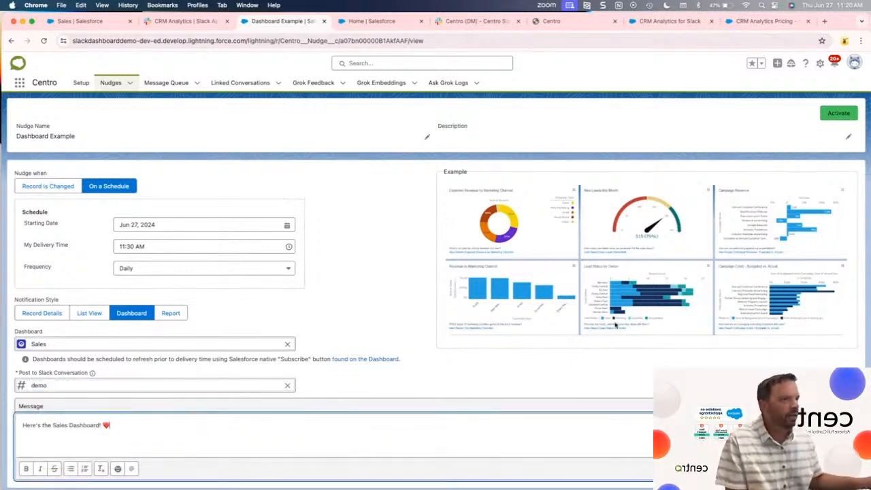
click(839, 114)
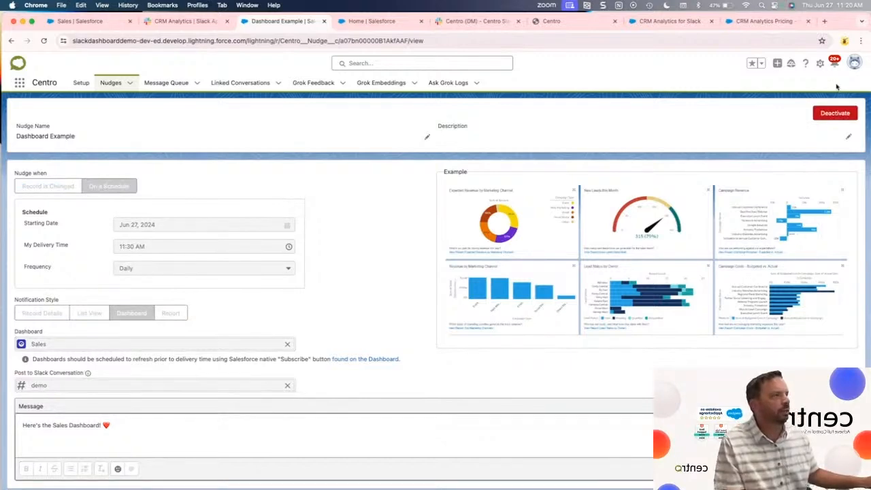
Open Salesforce Setup and search for "flow" to bring up the Flows list.
click(820, 64)
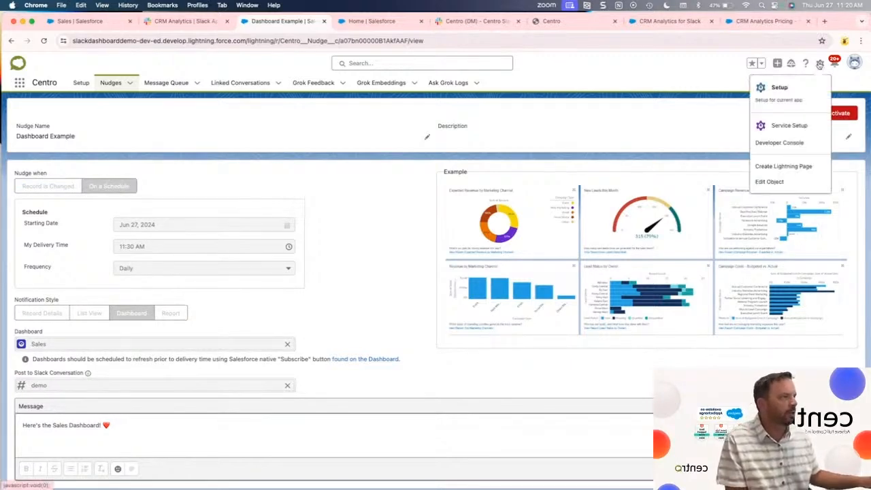
click(780, 89)
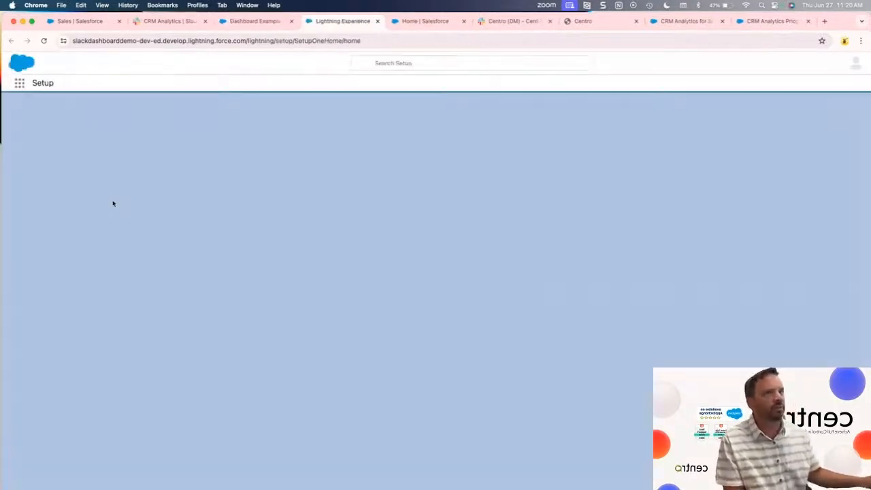
click(58, 111)
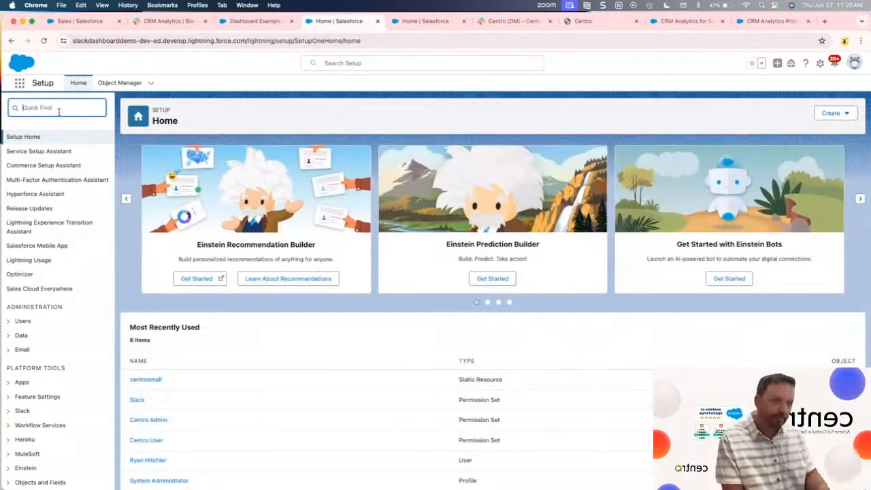
text(flow)
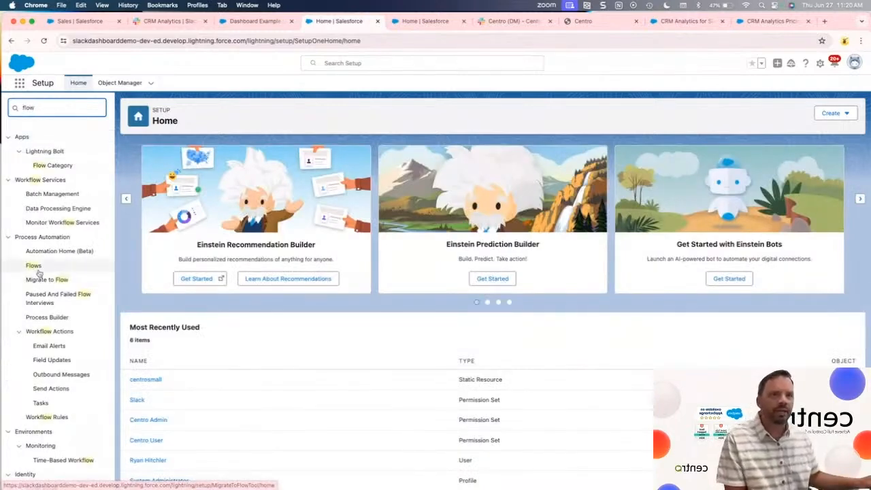
click(35, 267)
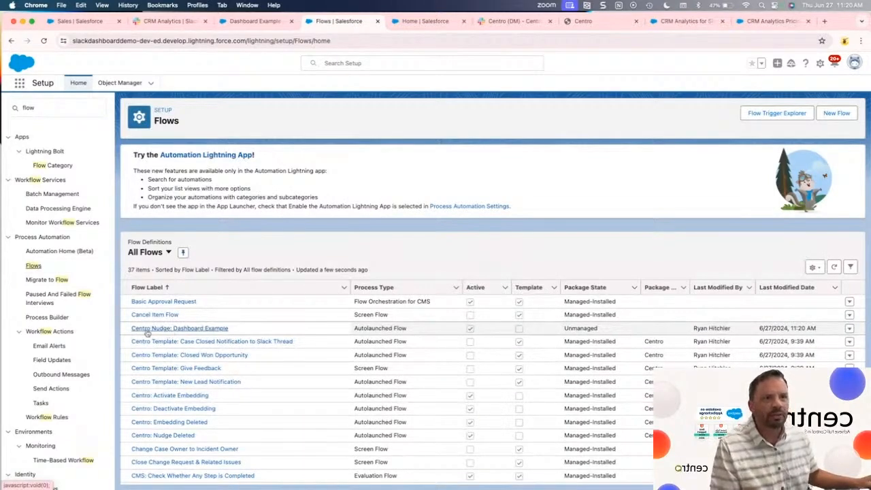
Open the Centro Nudge: Dashboard Example flow and inspect its Send_Notification action.
click(209, 330)
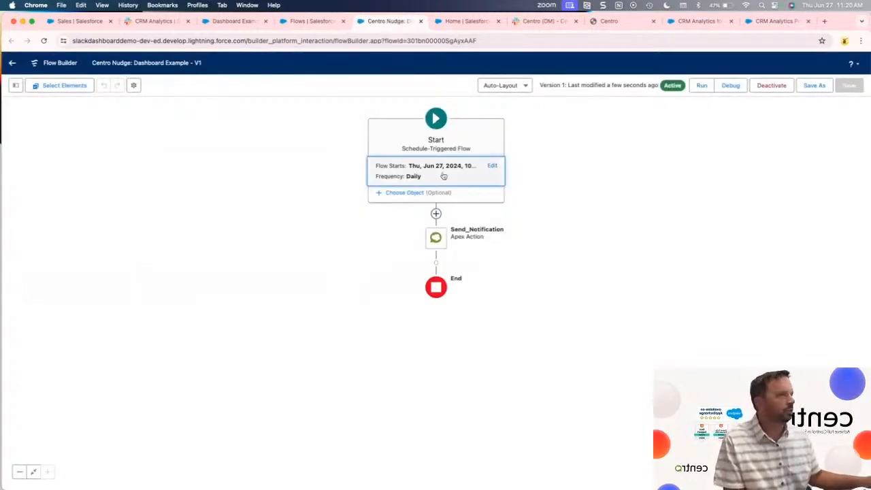
click(436, 238)
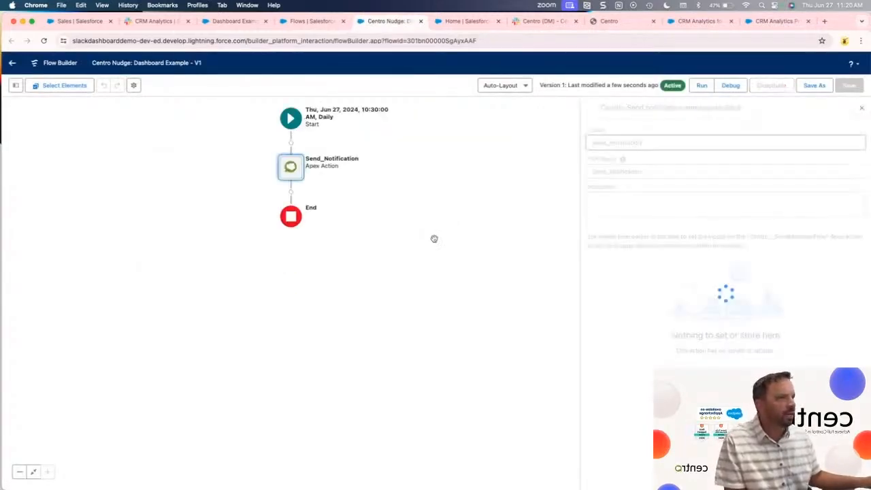
Try to run and debug the active version of the Dashboard Example flow, dismissing the resulting error.
click(682, 131)
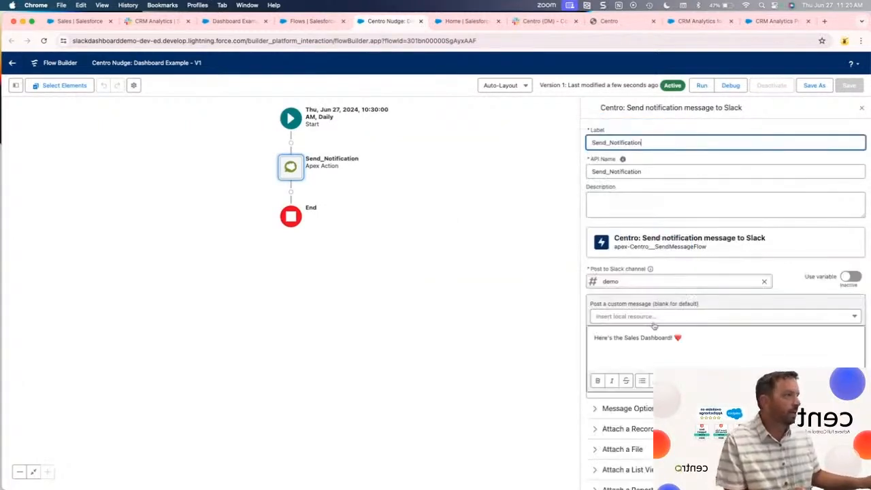
click(702, 87)
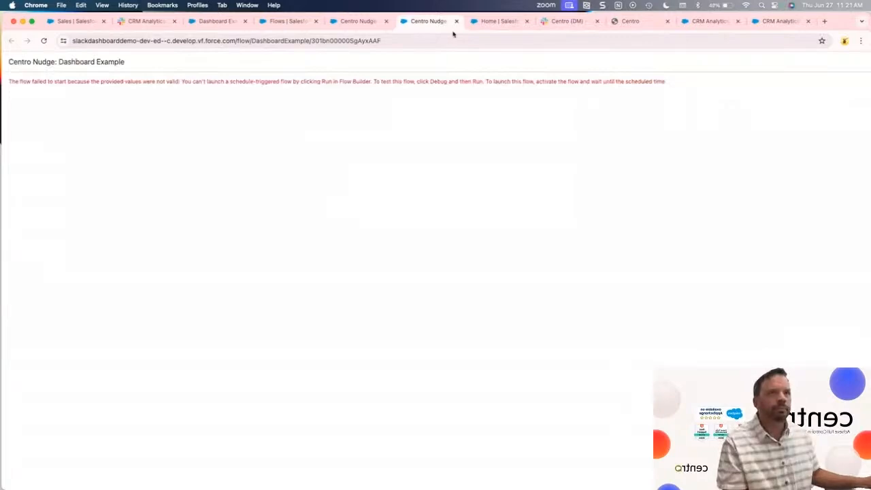
click(364, 25)
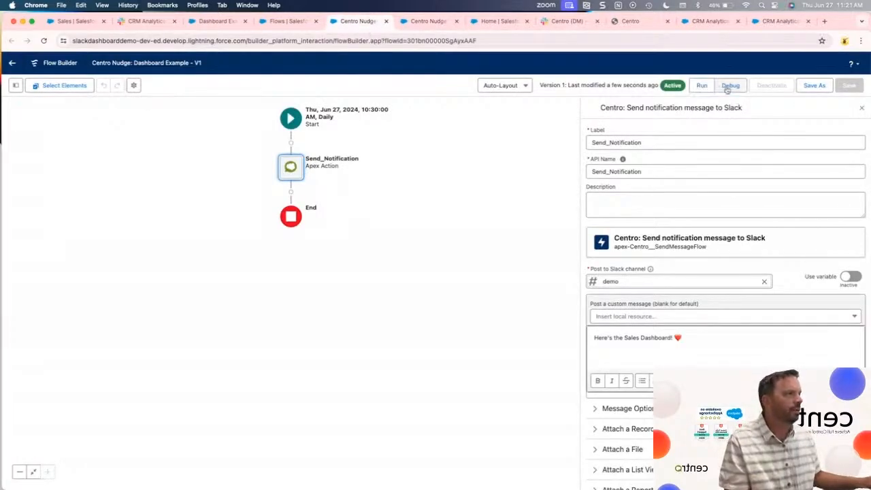
click(730, 85)
click(504, 293)
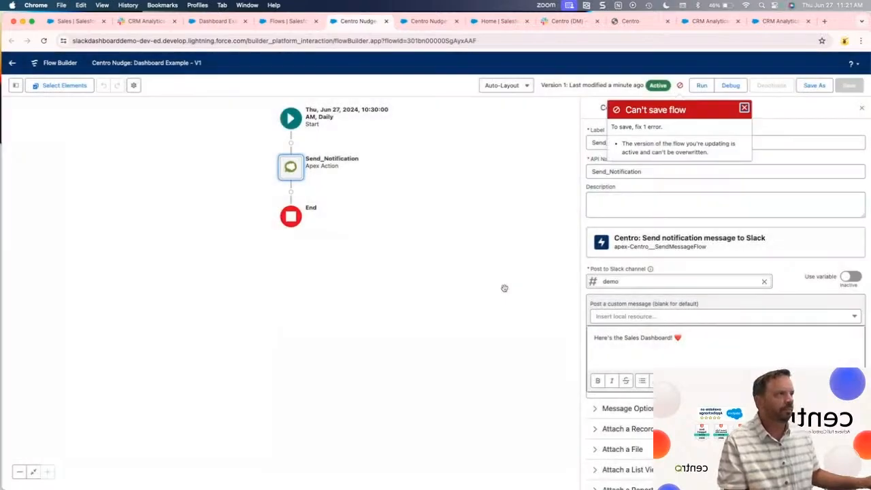
click(745, 108)
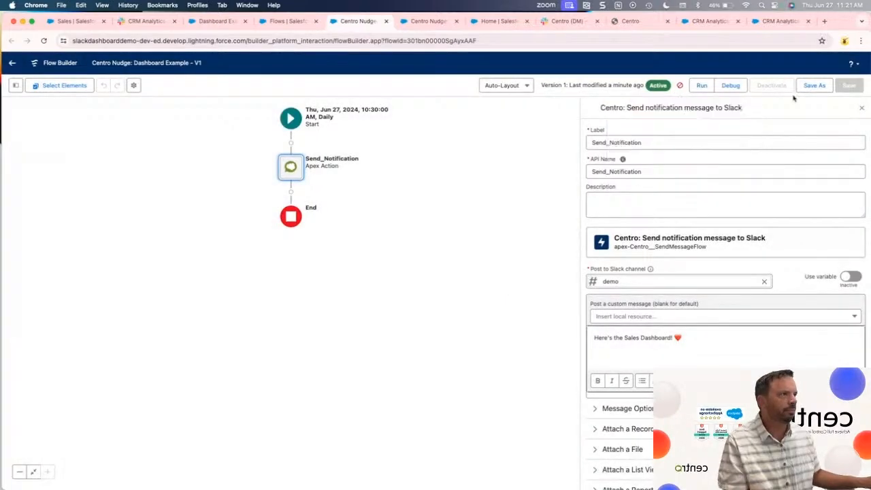
Save the Dashboard Example flow as a new version and activate that version.
click(815, 85)
click(605, 338)
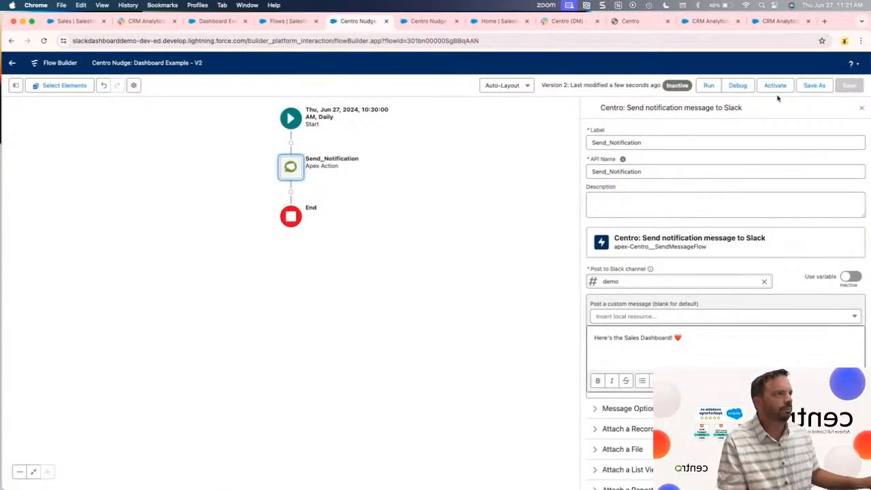
click(776, 89)
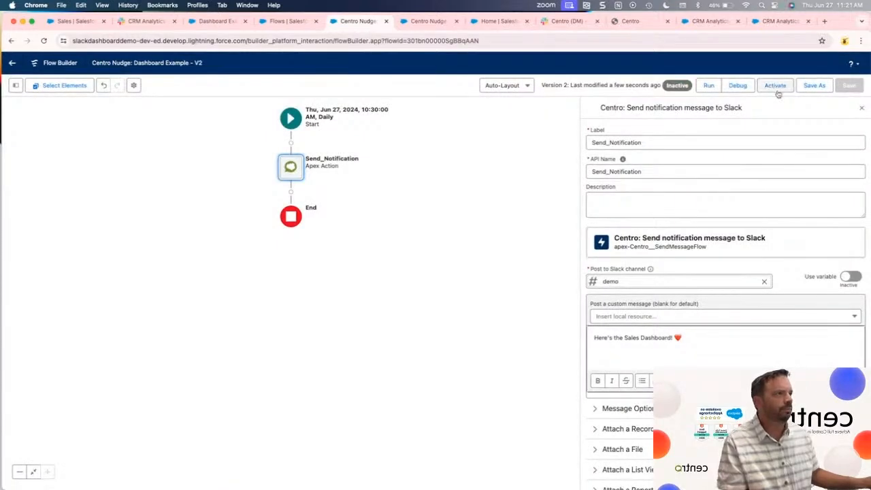
Run a debug of the activated flow with pause element behavior debugging on and rollback mode off.
click(738, 85)
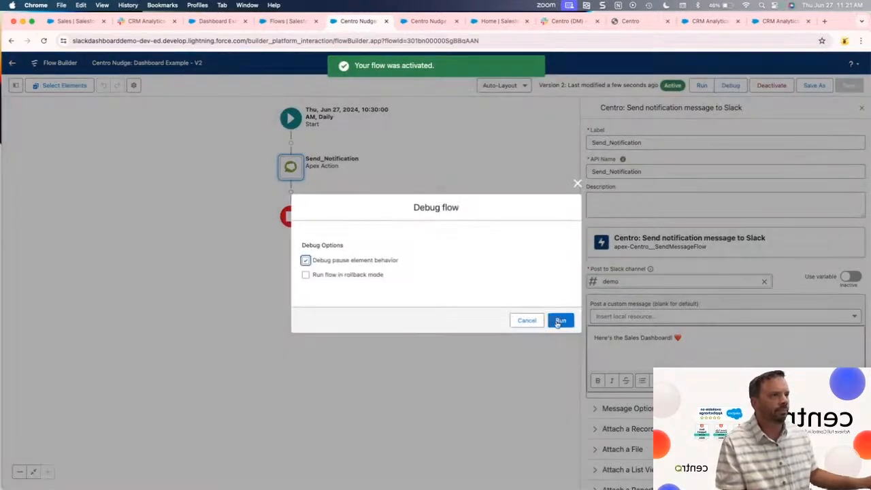
click(380, 263)
click(380, 262)
click(557, 322)
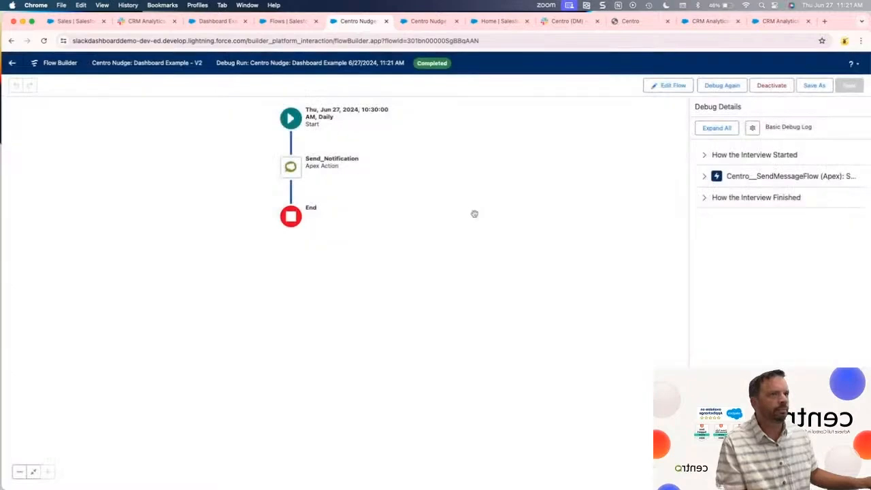
Switch to Slack, close the Automation User dialog, open the demo channel and view the posted Sales.png image enlarged.
click(562, 21)
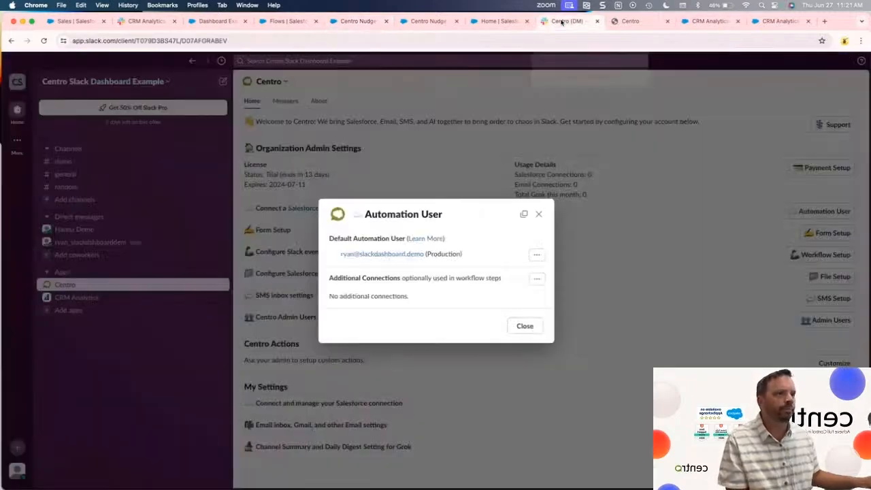
click(538, 213)
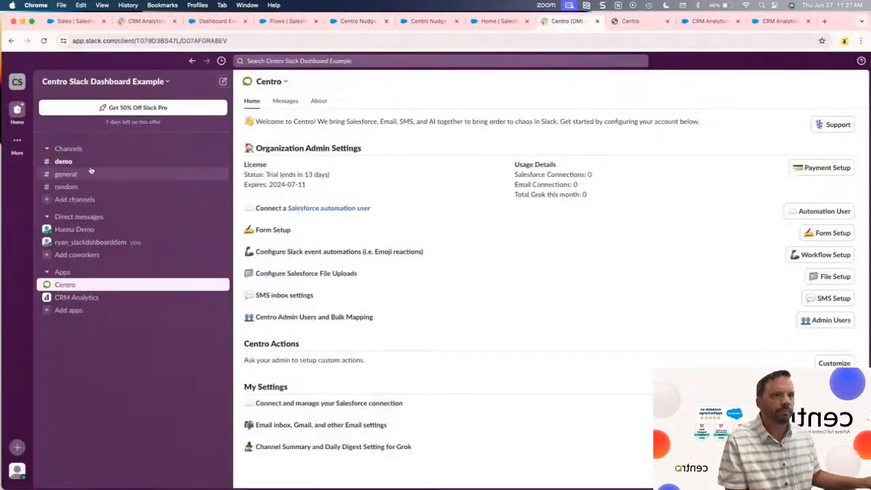
click(133, 161)
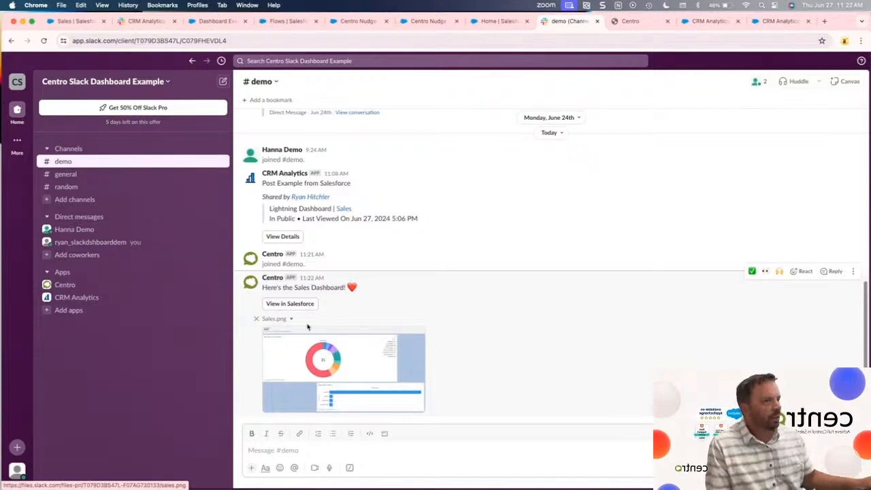
click(311, 365)
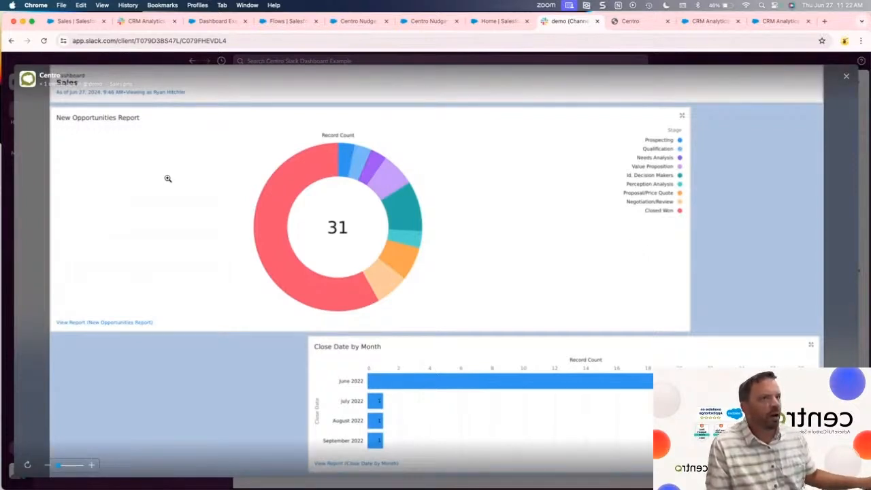
click(846, 75)
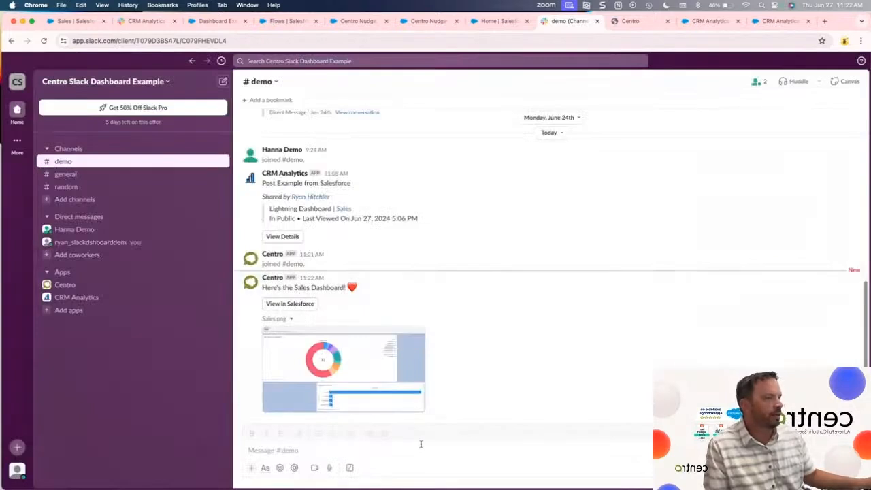